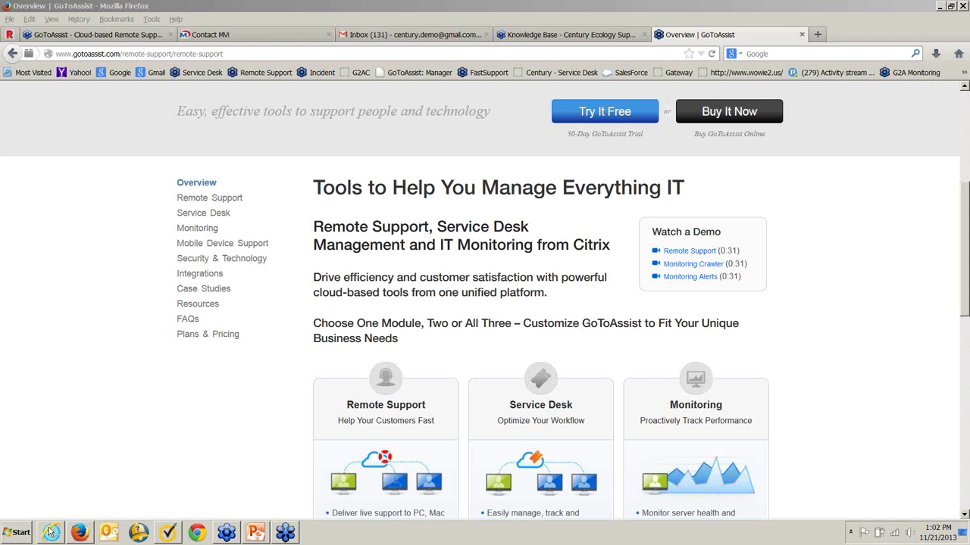
# Switch to Firefox and bring up the GoToAssist Remote Support console page
pyautogui.click(84, 507)
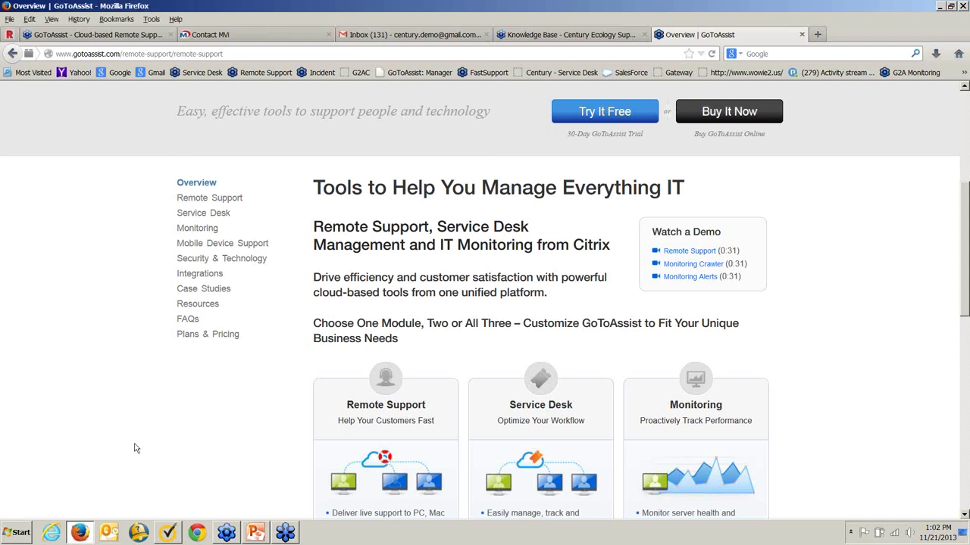
pyautogui.click(133, 40)
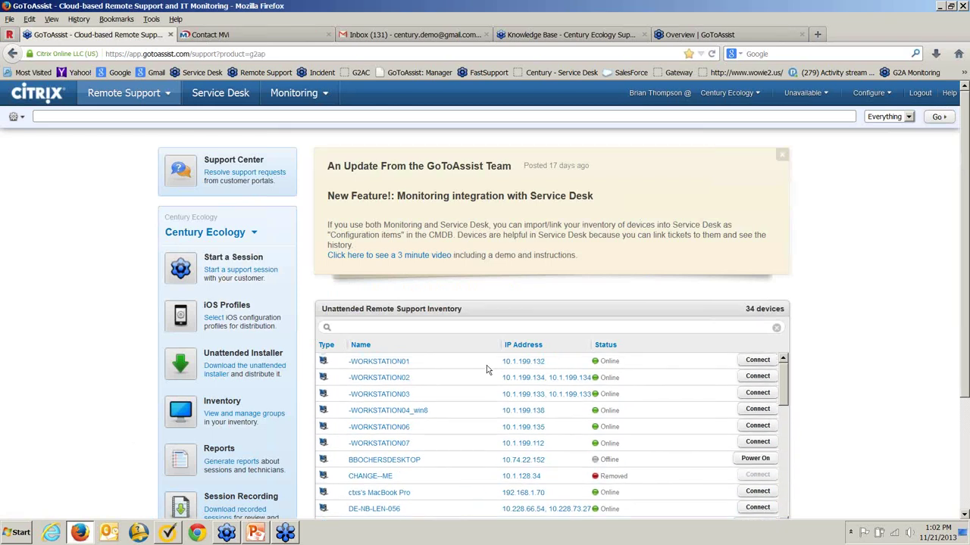
pyautogui.moveTo(155, 95)
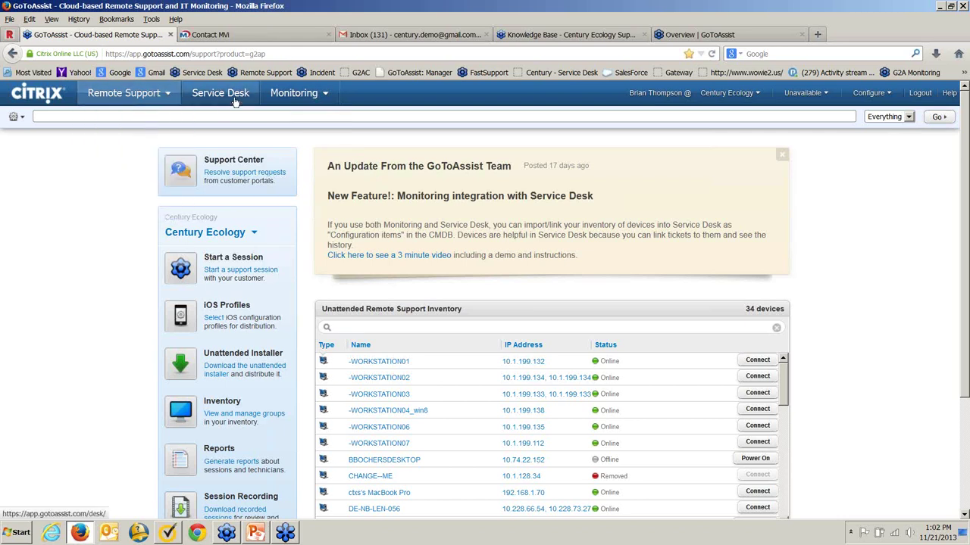
pyautogui.moveTo(281, 97)
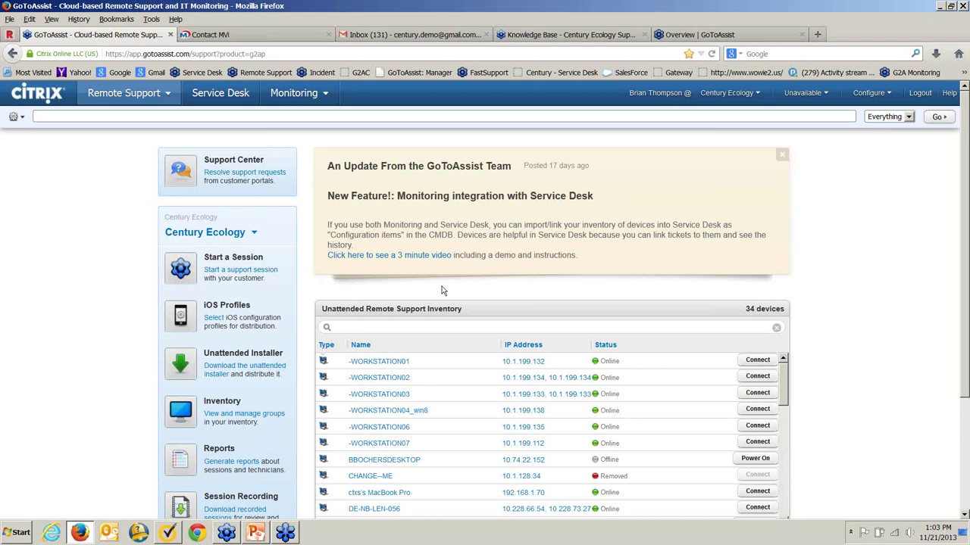
# Select Century Ecology as the company in the Remote Support console
pyautogui.click(224, 269)
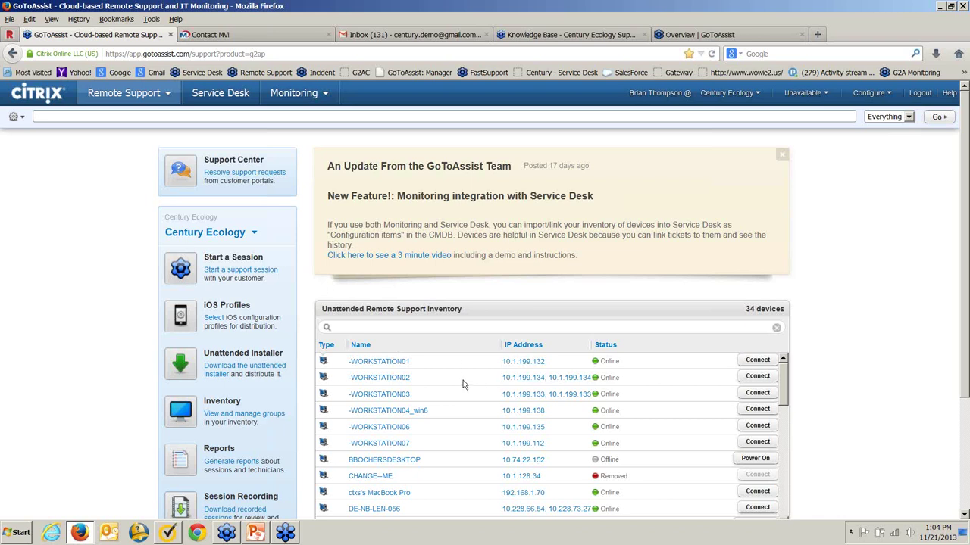
pyautogui.scroll(-1, 465, 386)
pyautogui.scroll(1, 464, 386)
pyautogui.click(252, 234)
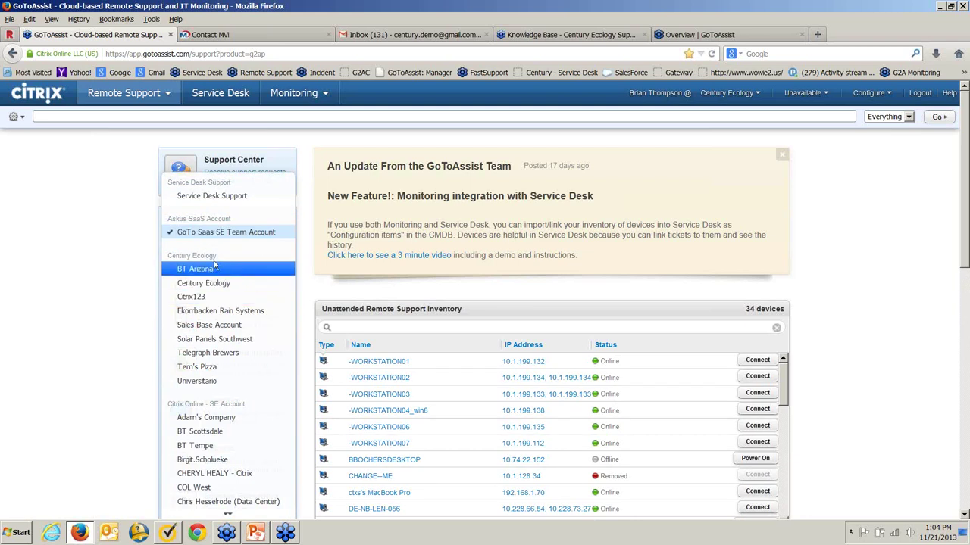
pyautogui.click(219, 283)
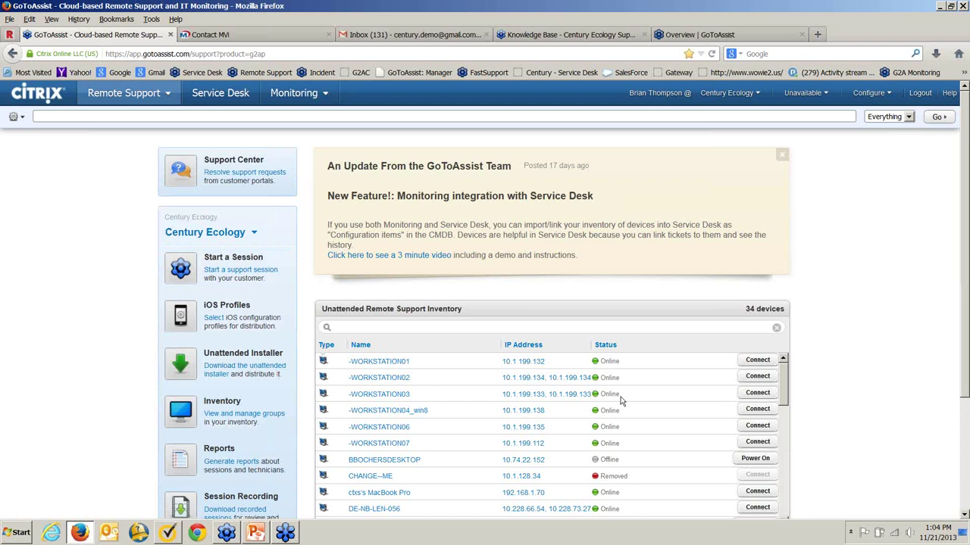
# Start a new support session from the GoToAssist application running in the system tray
pyautogui.click(851, 534)
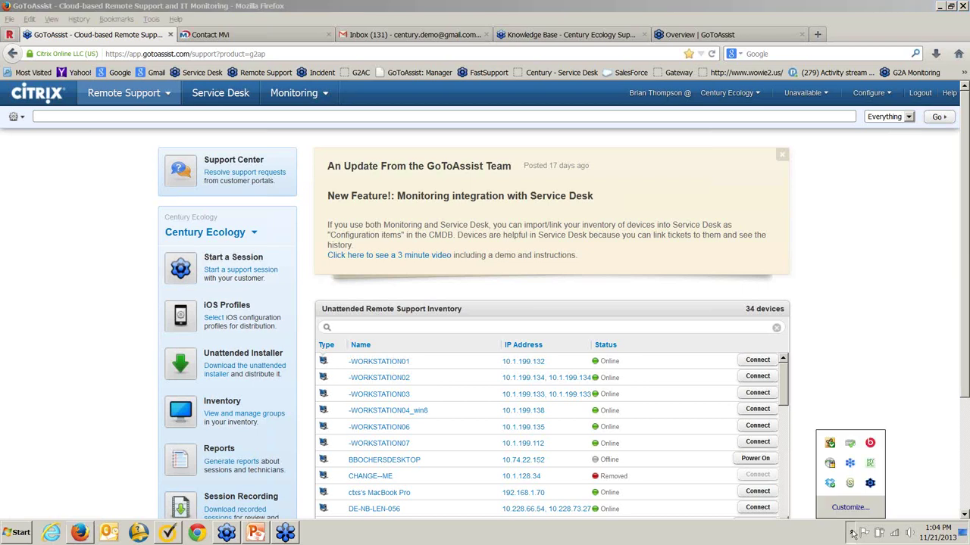
pyautogui.rightClick(870, 485)
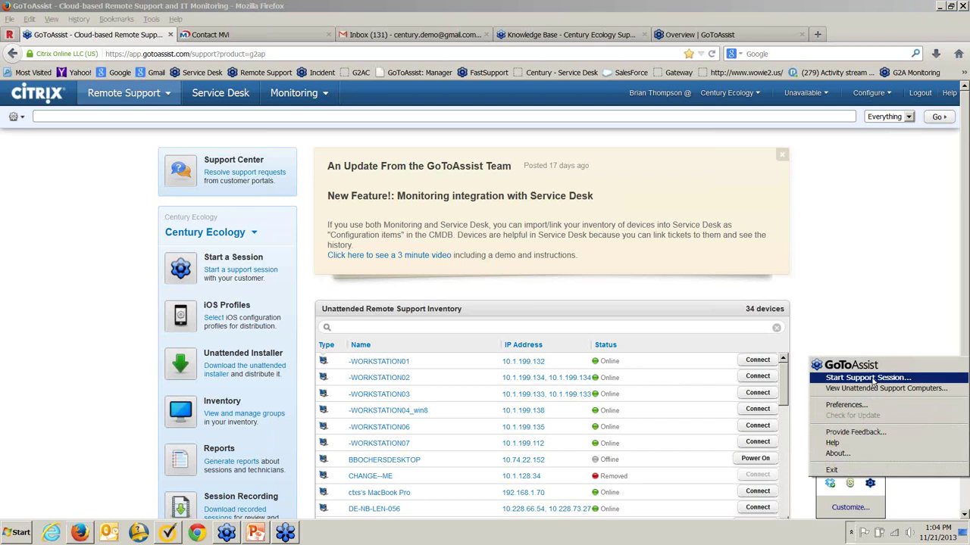
pyautogui.click(868, 378)
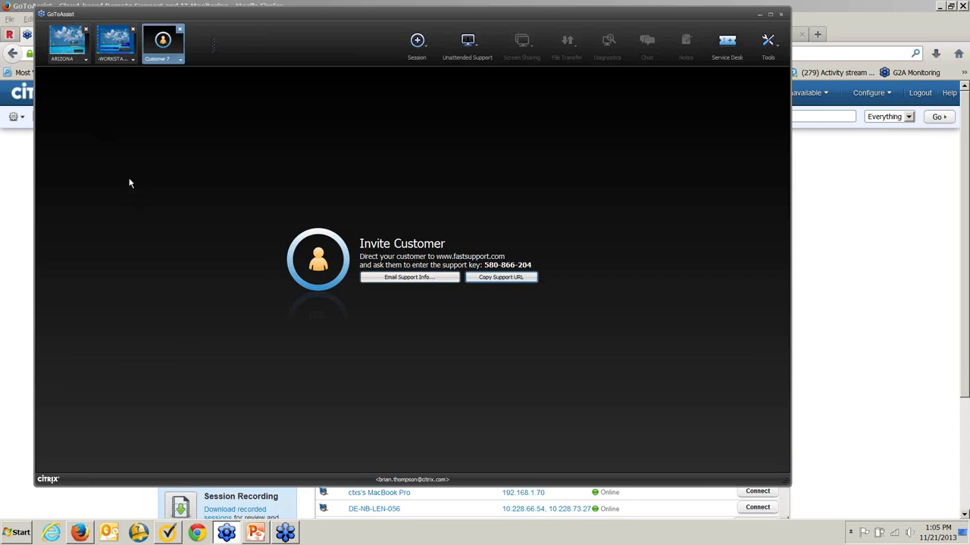
# View the ARIZONA session, switch to the WORKSTATION session, and look at the per-session options
pyautogui.click(67, 46)
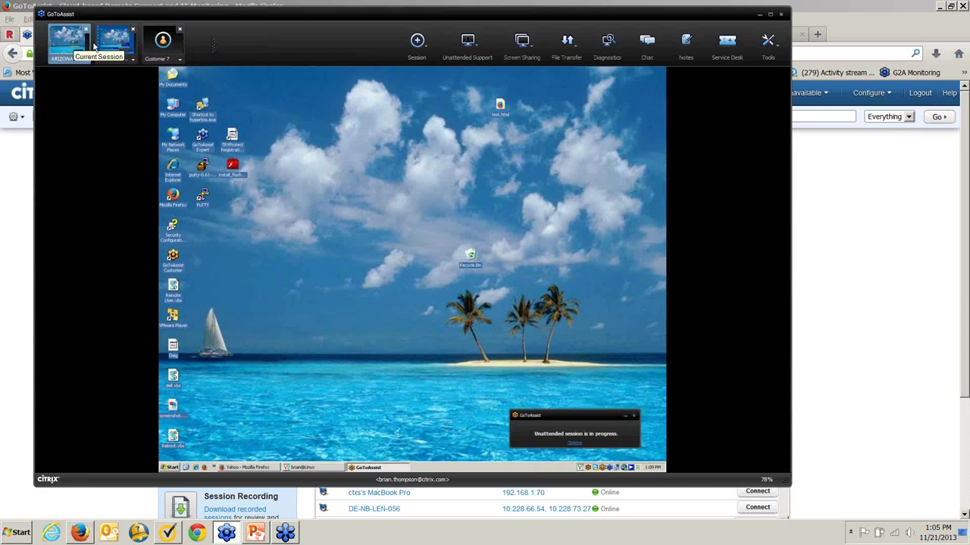
pyautogui.click(108, 42)
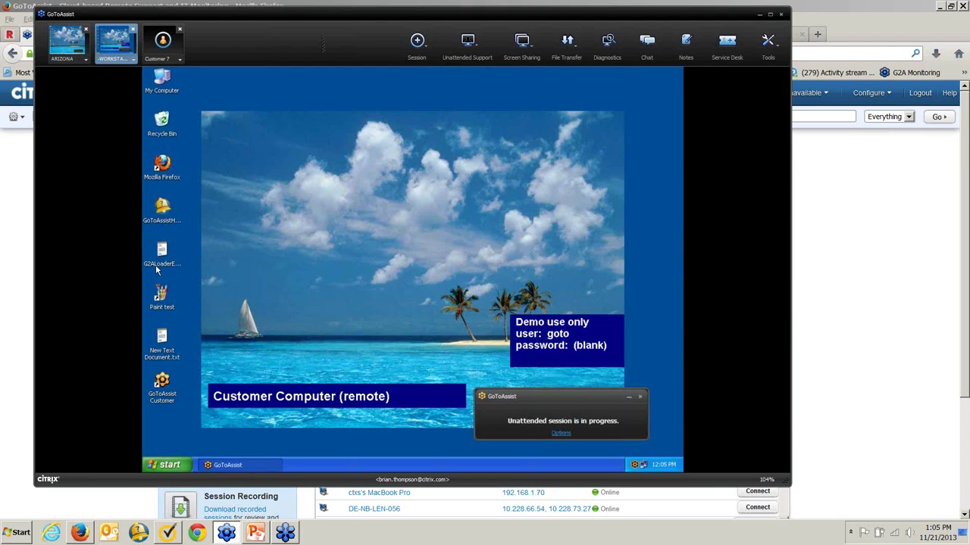
pyautogui.click(87, 61)
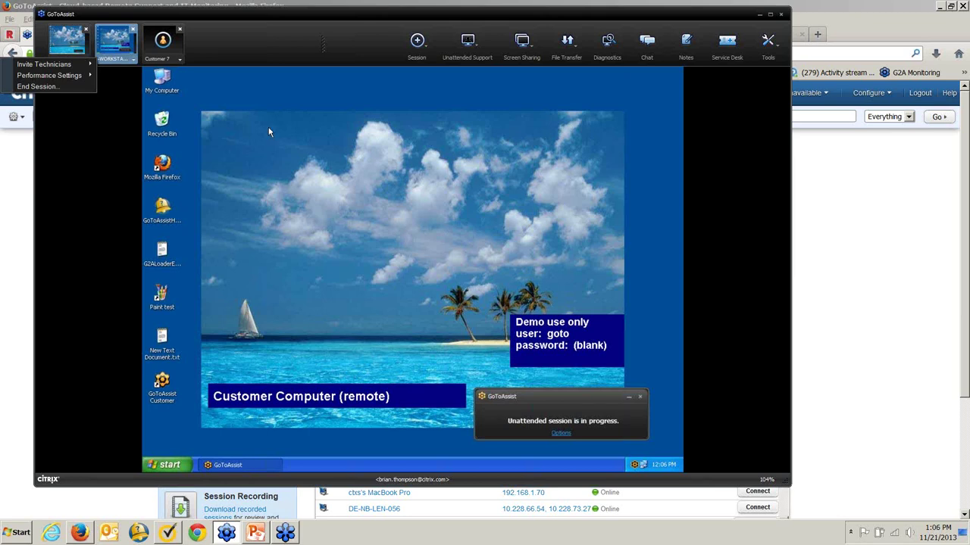
pyautogui.click(277, 79)
# Review the start and join session options and the list of unattended computers, then close the list
pyautogui.click(416, 43)
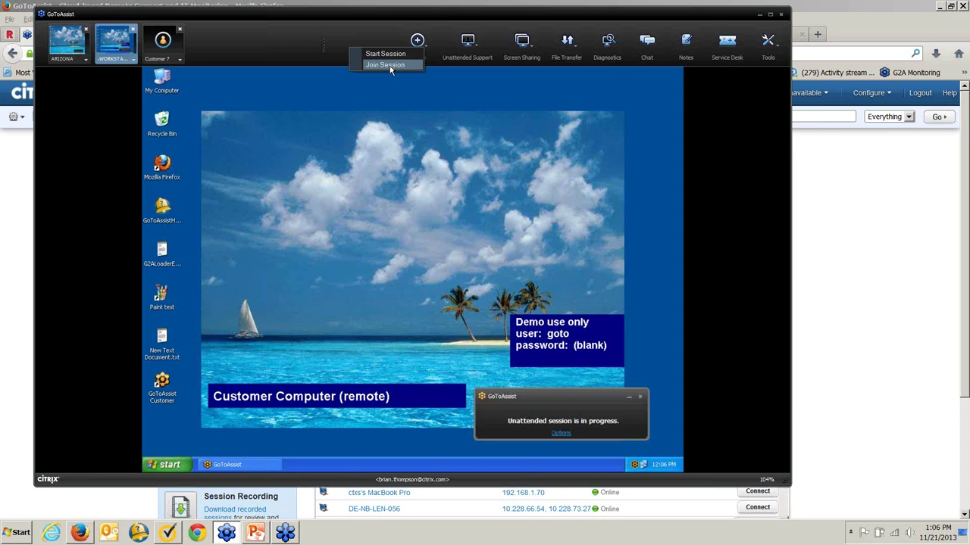
pyautogui.click(419, 64)
pyautogui.click(469, 46)
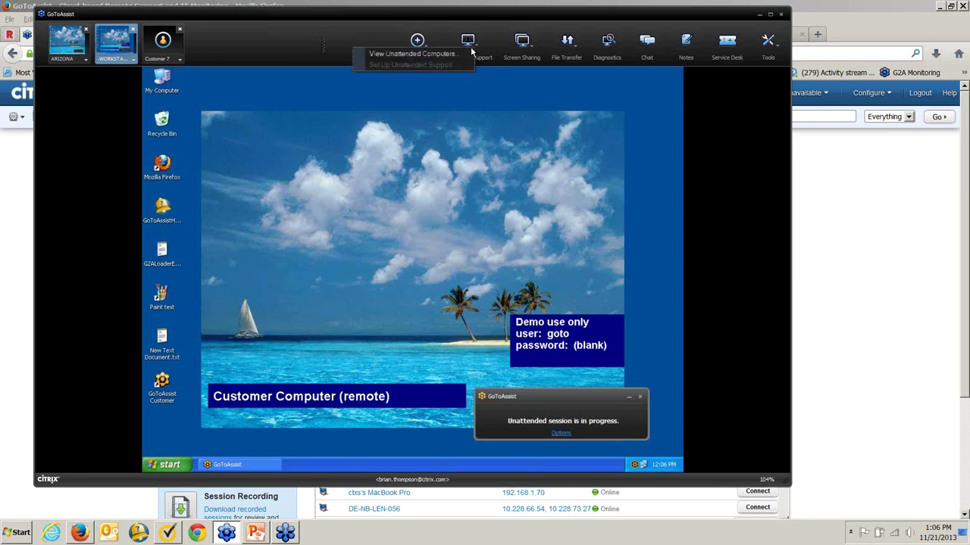
pyautogui.click(447, 55)
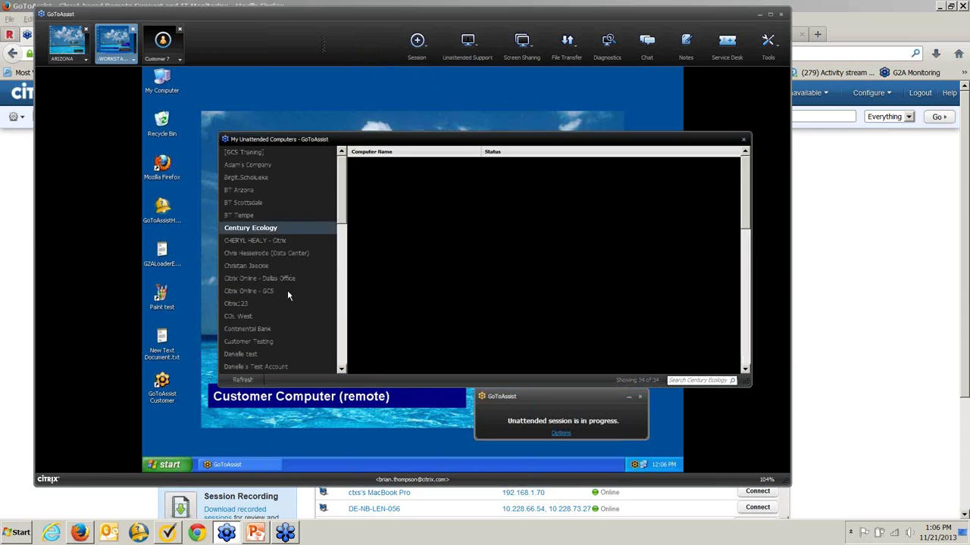
pyautogui.click(741, 141)
# Zoom the shared screen of the workstation session to 200%
pyautogui.click(522, 47)
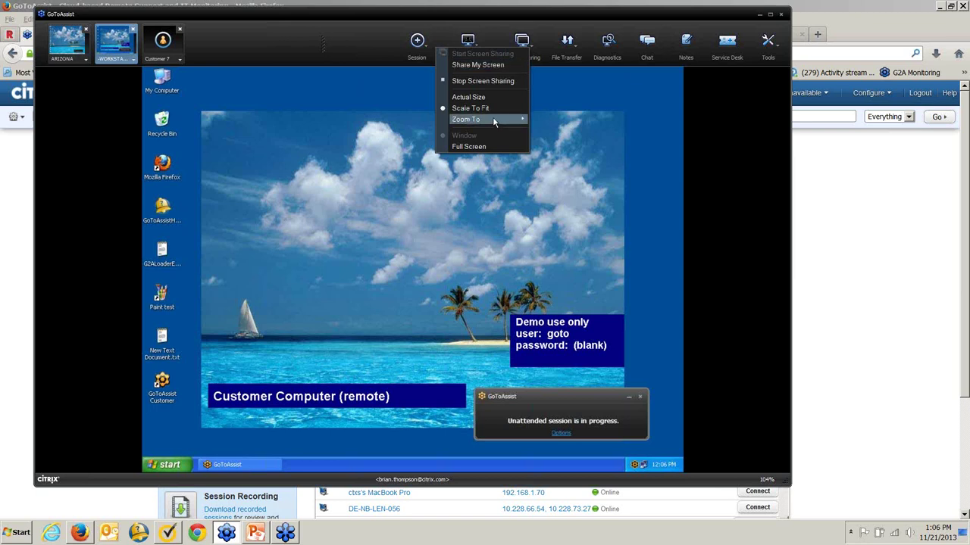
pyautogui.moveTo(496, 120)
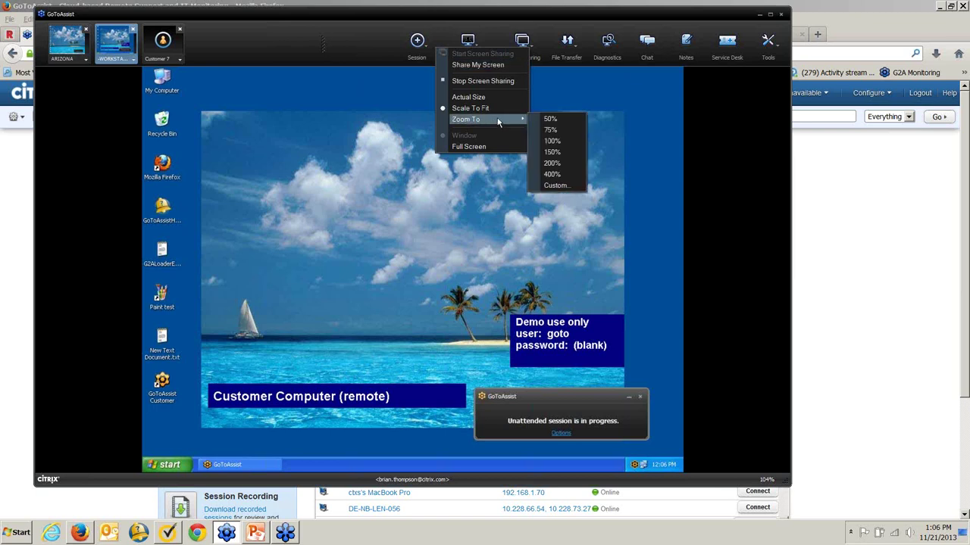
pyautogui.click(552, 164)
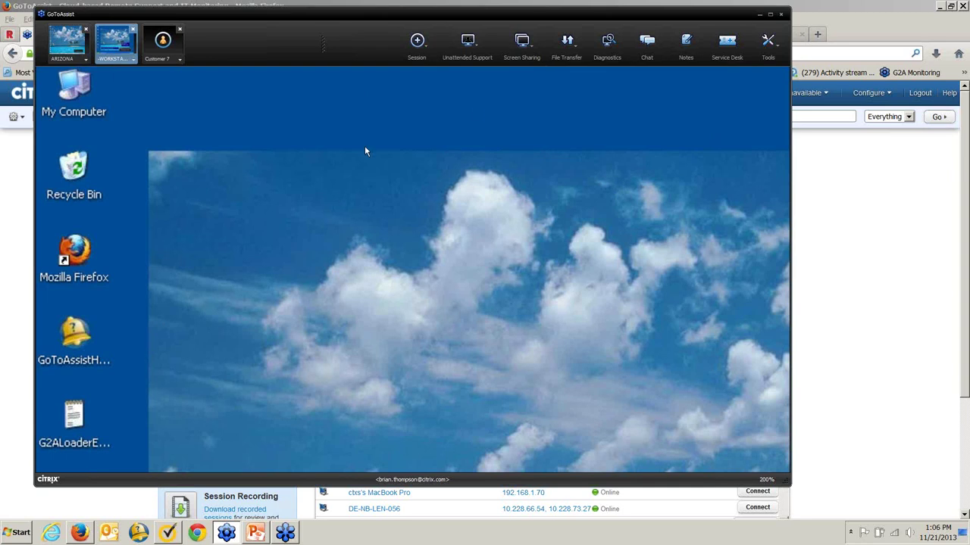
# Run a diagnostic report on WORKSTATION03, show its services, and refresh the report
pyautogui.click(607, 42)
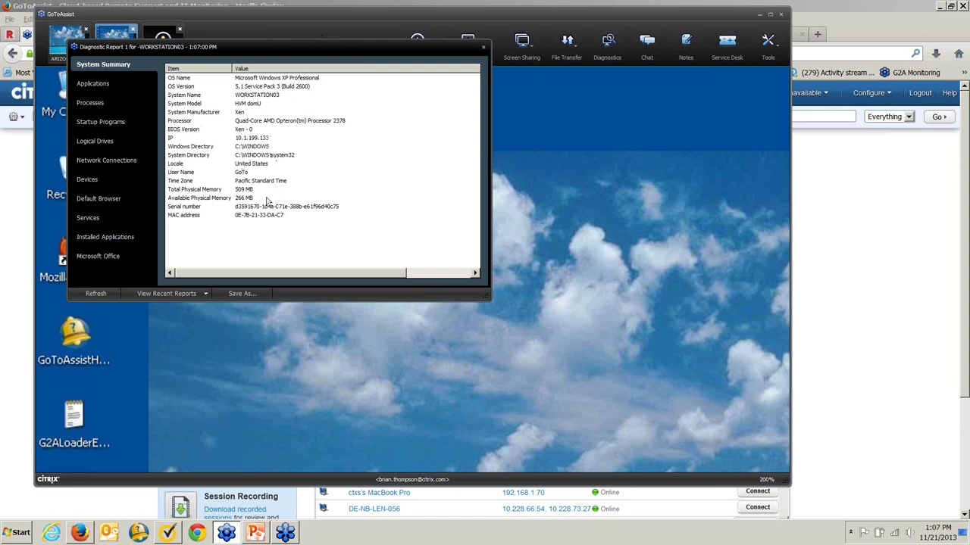
pyautogui.click(94, 221)
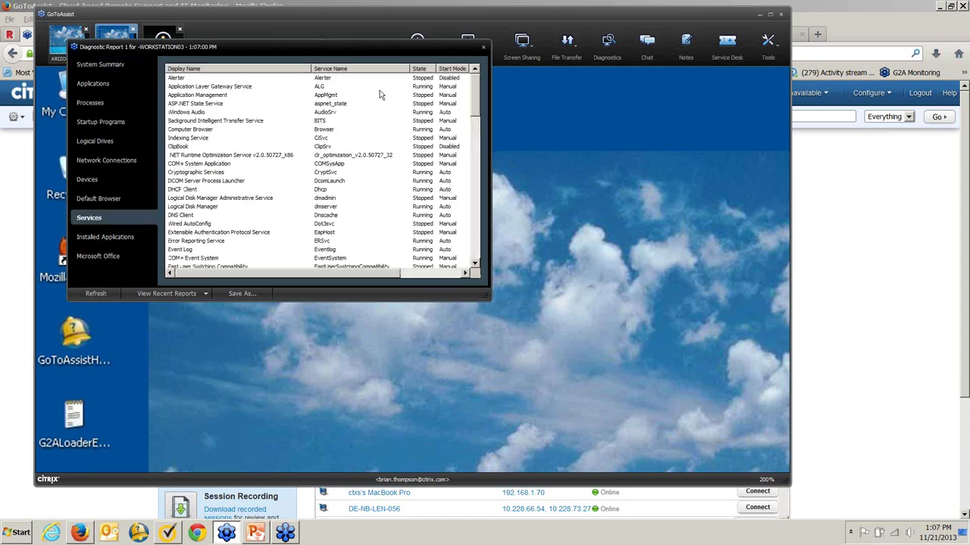
pyautogui.click(97, 294)
# Recall the 1:07:00 PM diagnostic report, check the available save formats, and close the report
pyautogui.click(181, 295)
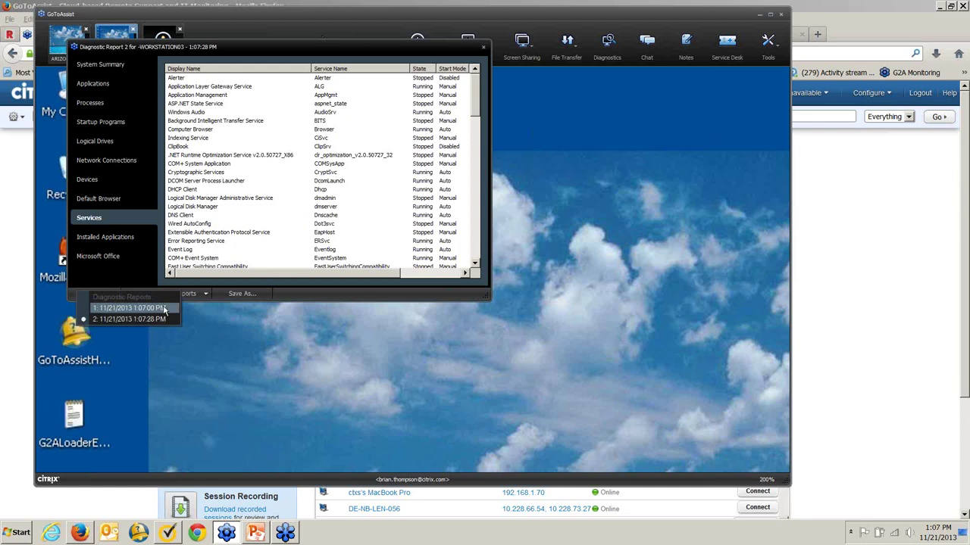
pyautogui.click(163, 305)
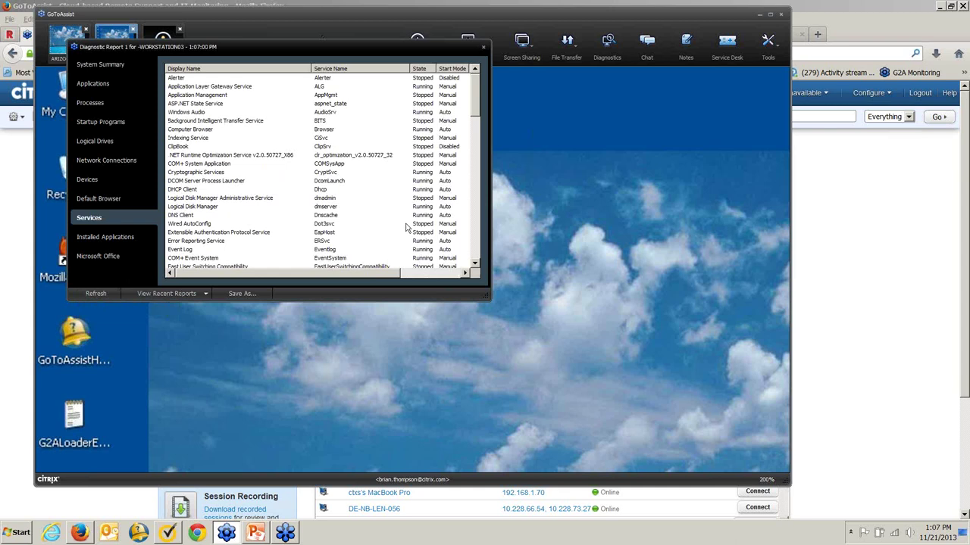
pyautogui.click(231, 295)
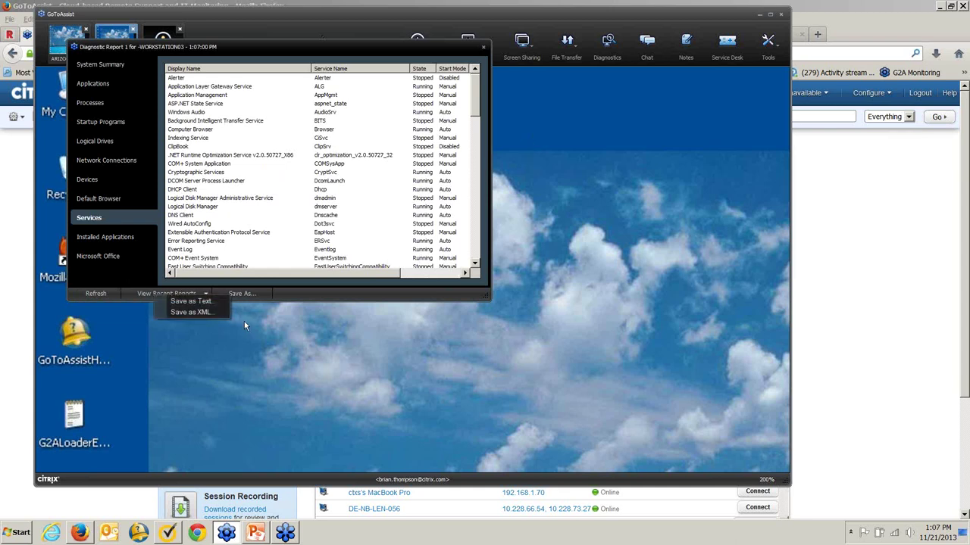
pyautogui.click(586, 137)
pyautogui.click(482, 47)
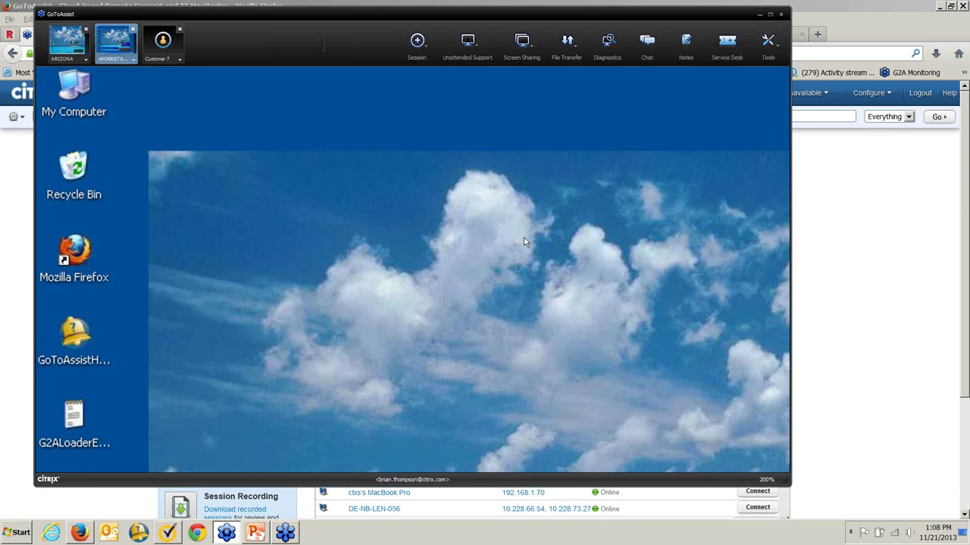
# Look at the session's notes and at the Service Desk forms for creating and searching incidents, closing each
pyautogui.click(687, 41)
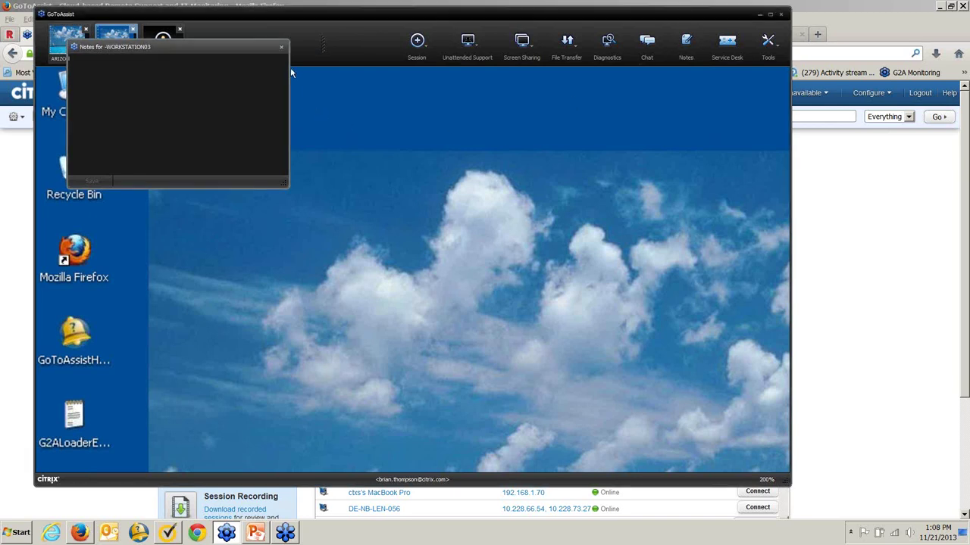
pyautogui.click(282, 47)
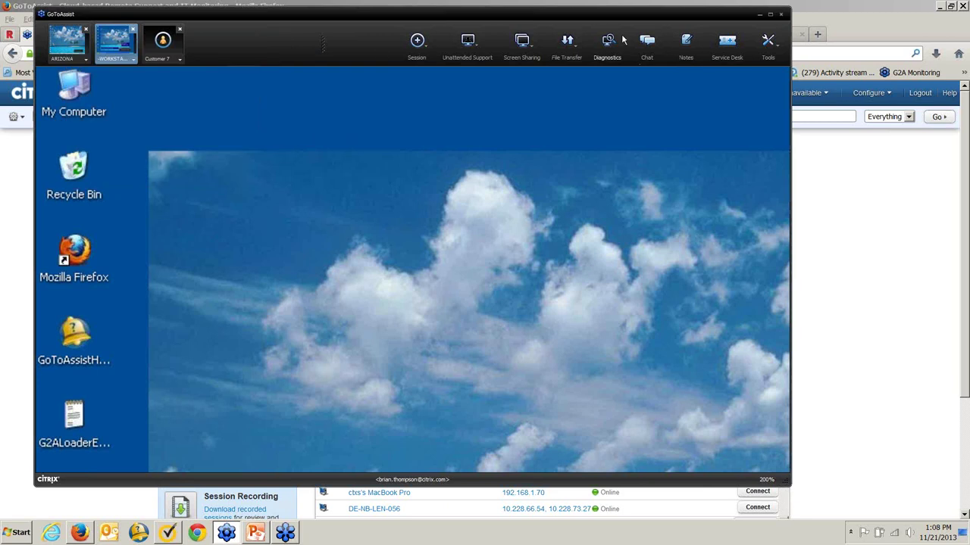
pyautogui.click(728, 43)
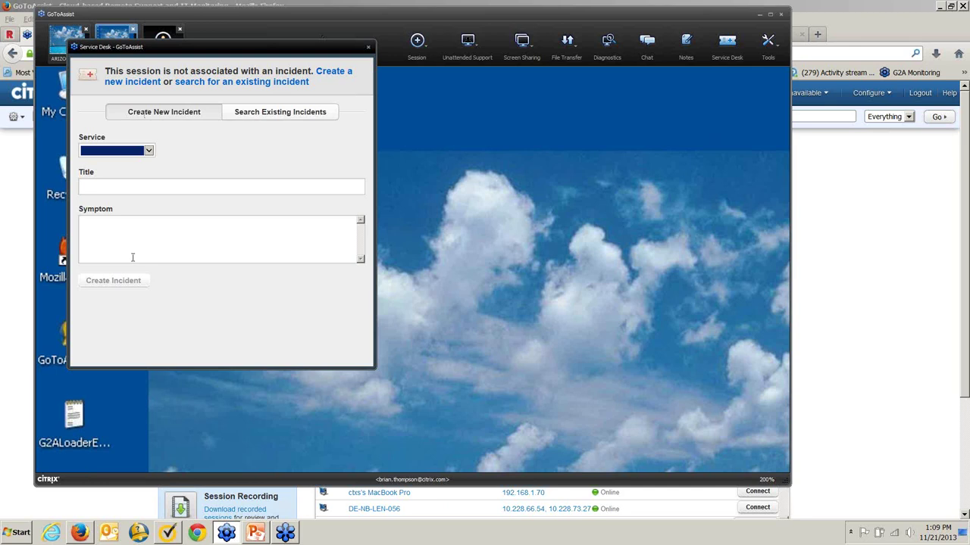
pyautogui.click(268, 114)
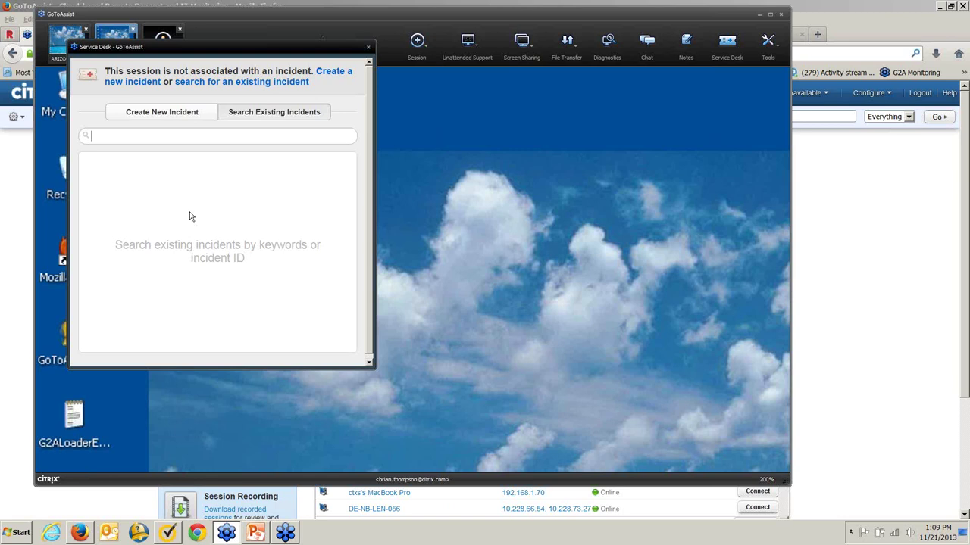
pyautogui.click(368, 48)
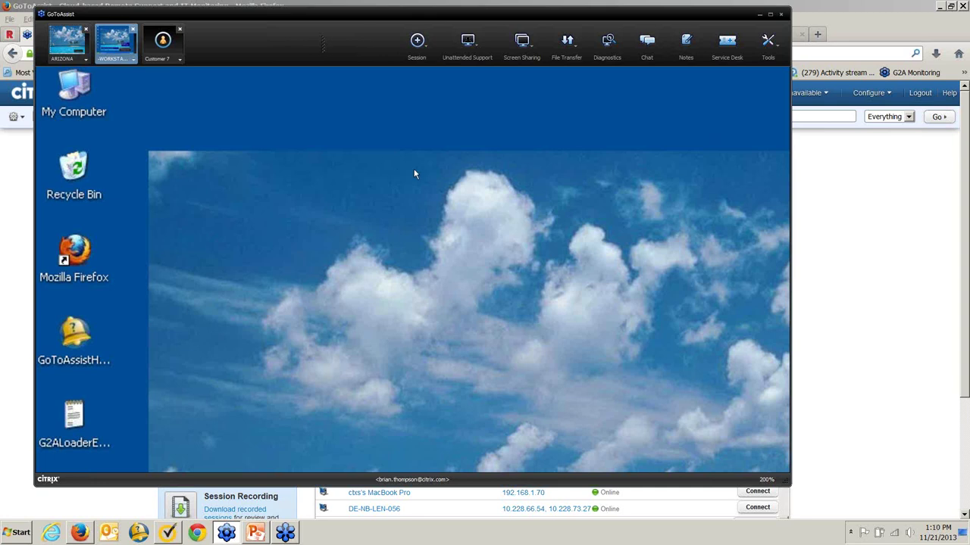
# Circle the Recycle Bin icon on the remote desktop with the Pen drawing tool
pyautogui.click(771, 43)
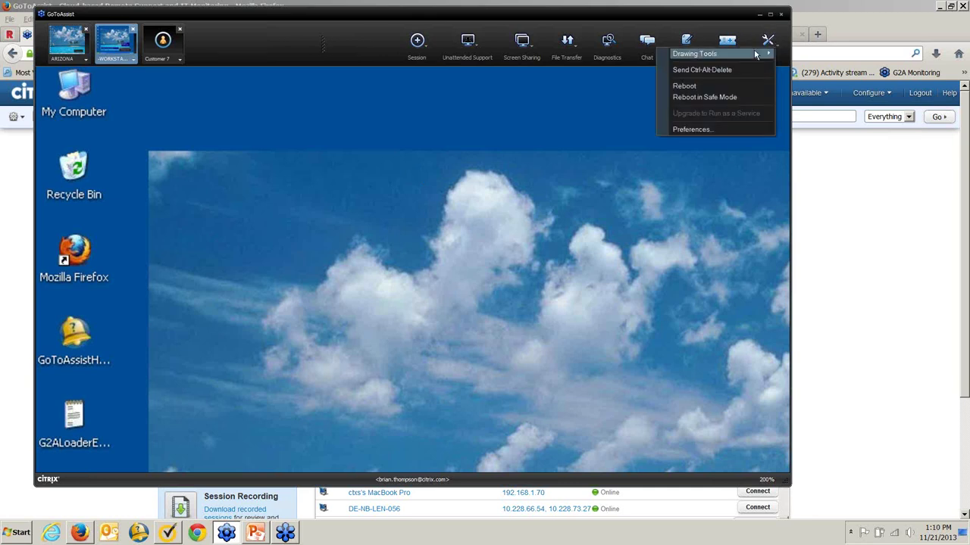
pyautogui.moveTo(753, 56)
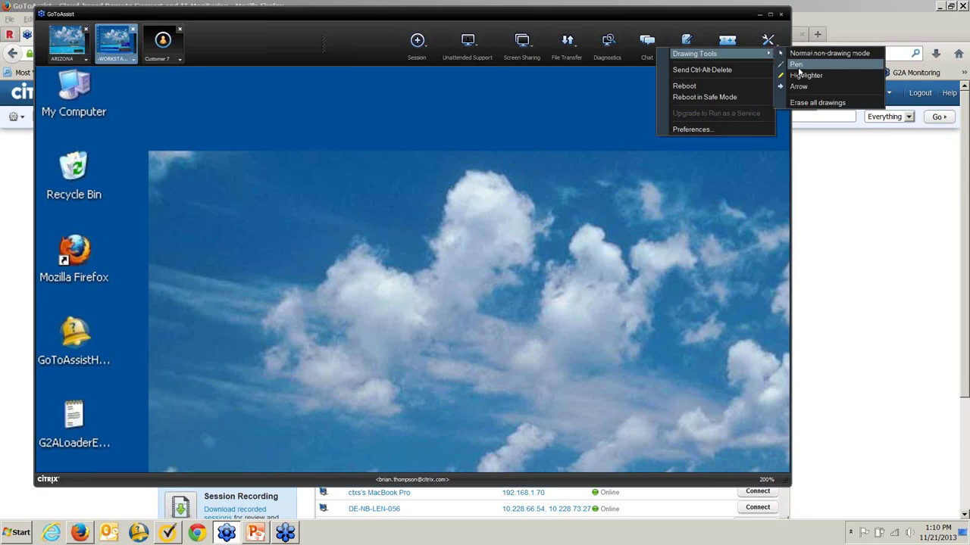
pyautogui.click(798, 69)
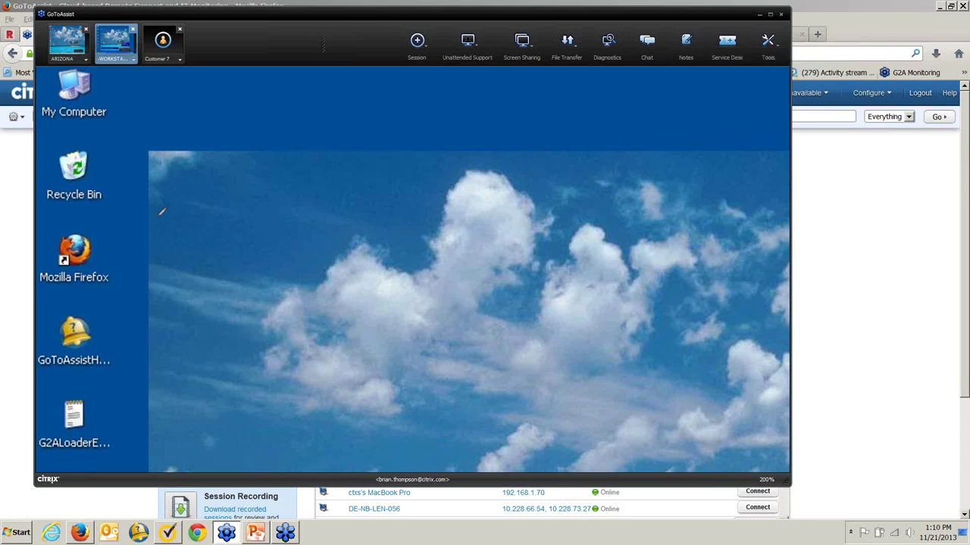
pyautogui.moveTo(141, 144)
pyautogui.mouseDown()
pyautogui.moveTo(73, 131)
pyautogui.moveTo(89, 209)
pyautogui.moveTo(140, 179)
pyautogui.moveTo(142, 141)
pyautogui.mouseUp()
# Place an arrow pointing at the GoToAssist icon on the remote desktop with the Arrow drawing tool
pyautogui.rightClick(206, 211)
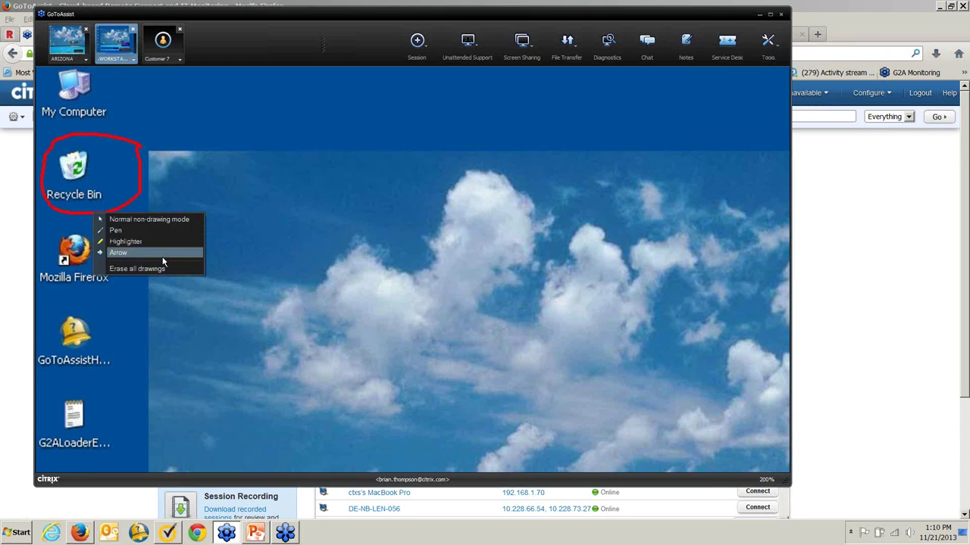
pyautogui.click(136, 252)
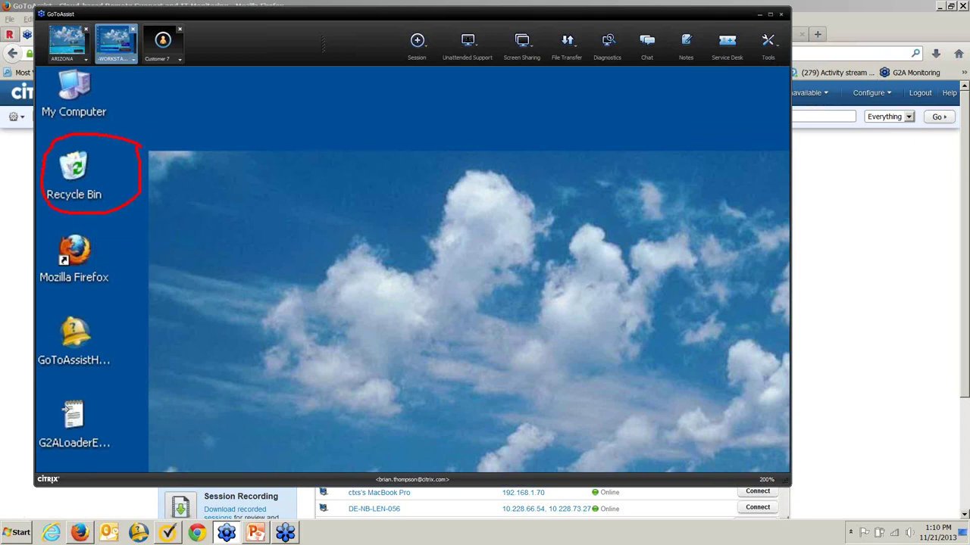
pyautogui.click(59, 417)
pyautogui.click(56, 336)
# Erase all drawings from the remote desktop and return to normal non-drawing mode
pyautogui.rightClick(256, 313)
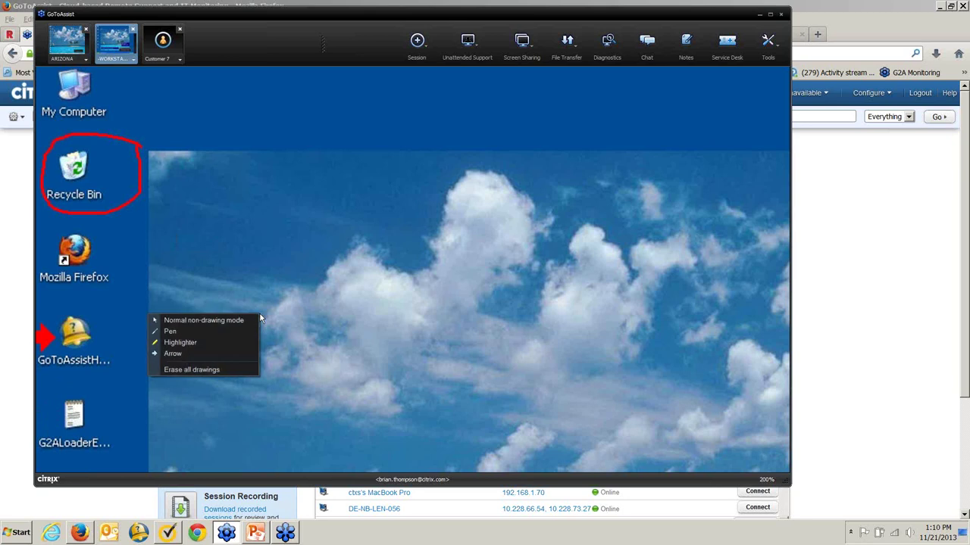
pyautogui.click(214, 370)
pyautogui.rightClick(217, 371)
pyautogui.click(217, 373)
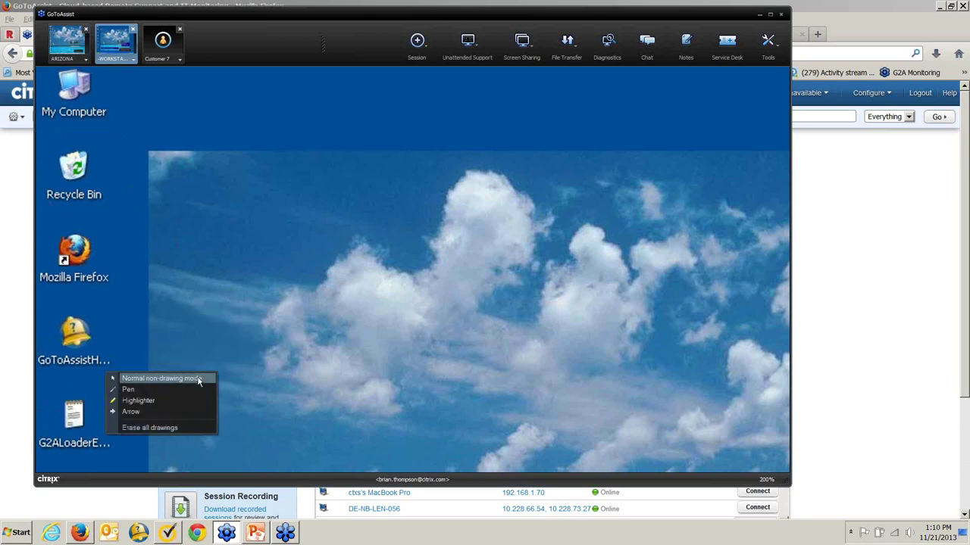
# Look over the session's remote tools, including the reboot options, and return to the Remote Support web console
pyautogui.click(767, 40)
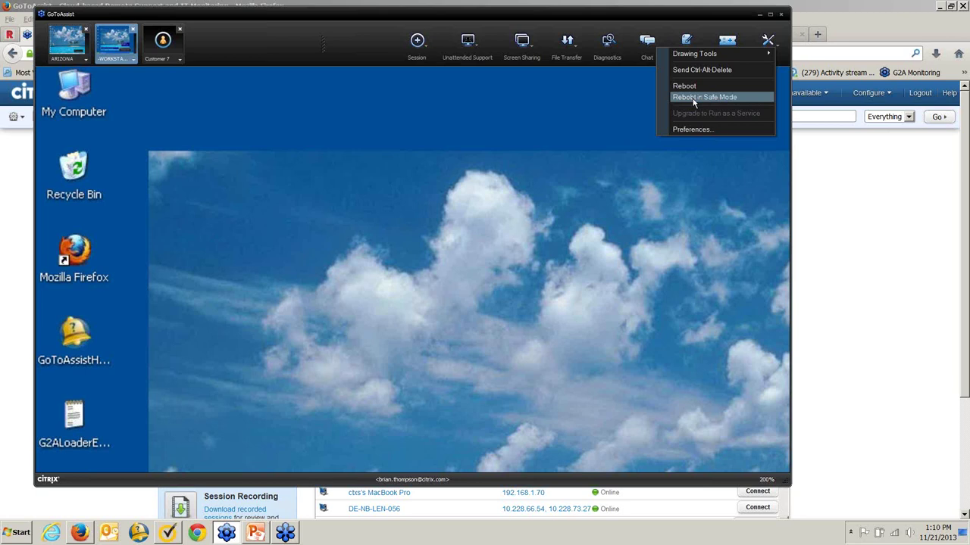
pyautogui.click(798, 161)
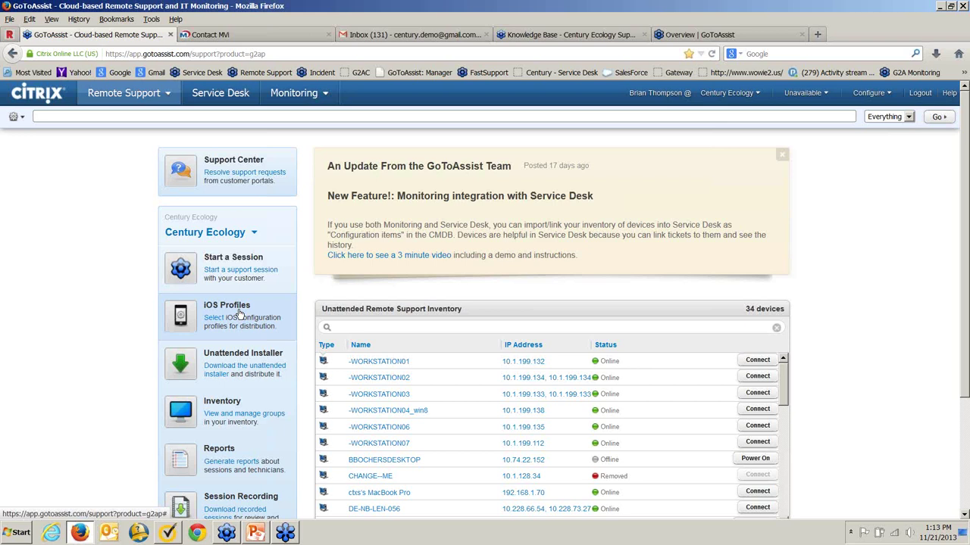
# Examine the Unattended Support Installer downloads, trying the Windows installer and cancelling its save, and close the download dialog
pyautogui.click(222, 374)
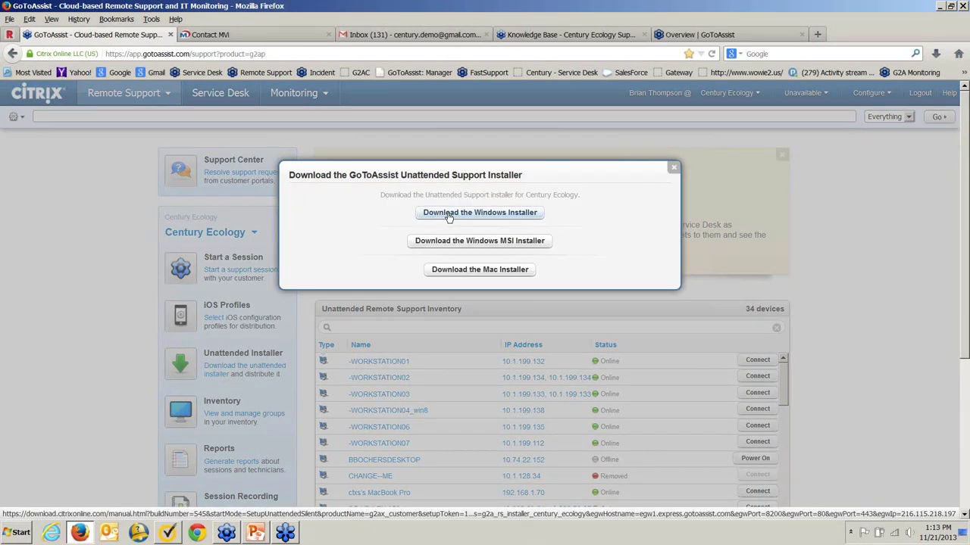
pyautogui.click(448, 215)
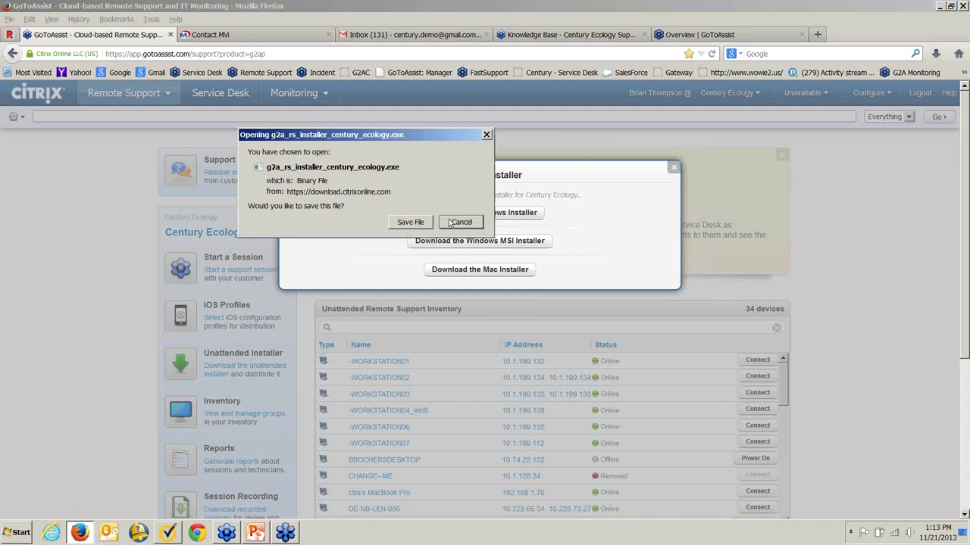
pyautogui.click(459, 222)
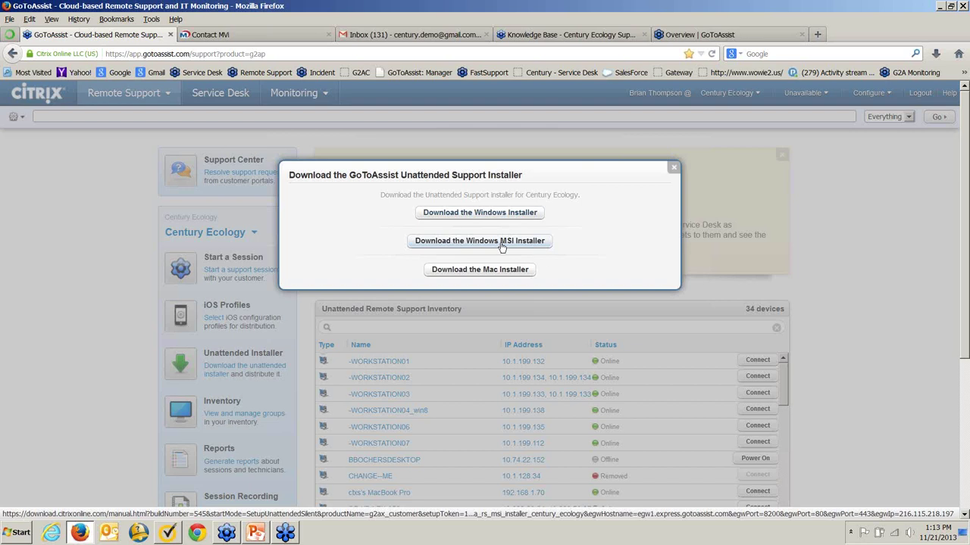
pyautogui.click(673, 169)
# Switch the web console to Service Desk and log in with the account's email address and password
pyautogui.scroll(-4, 239, 330)
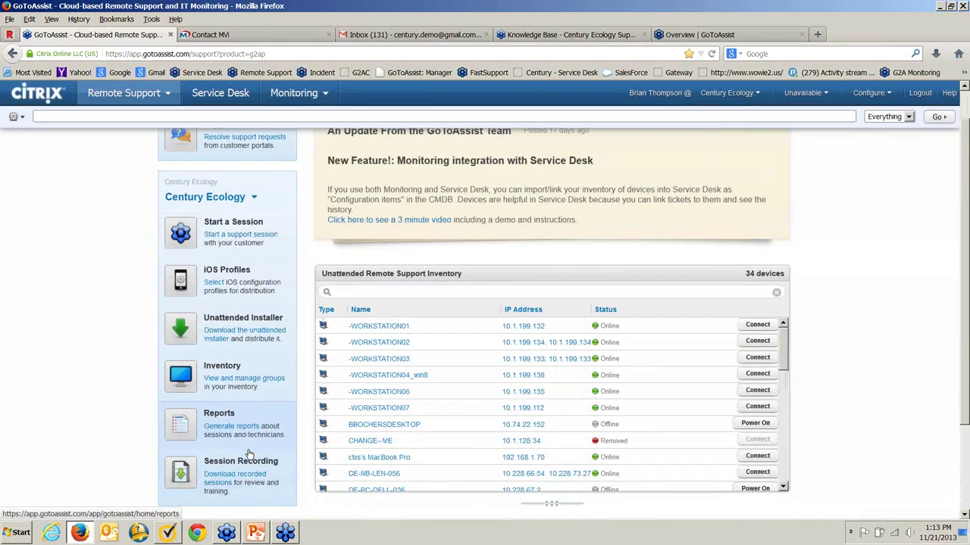
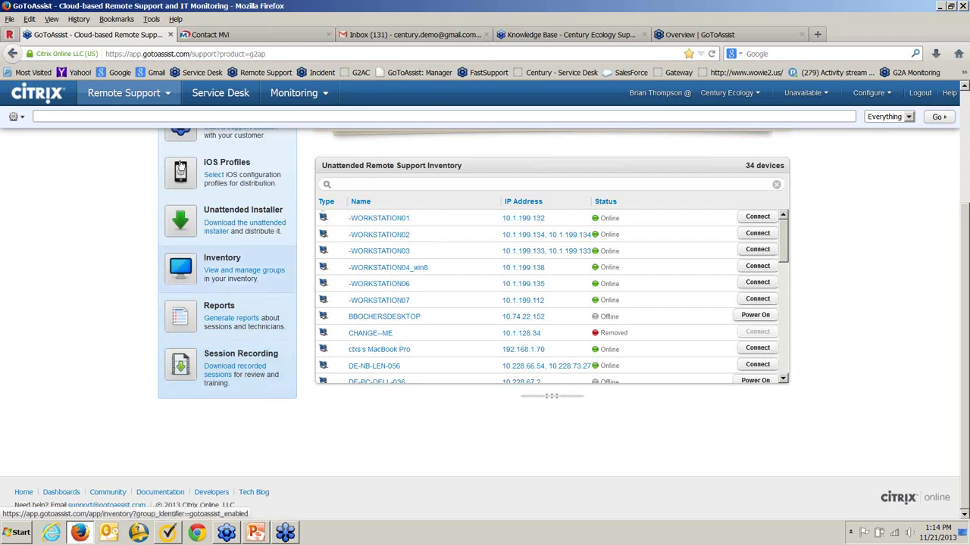
pyautogui.click(225, 97)
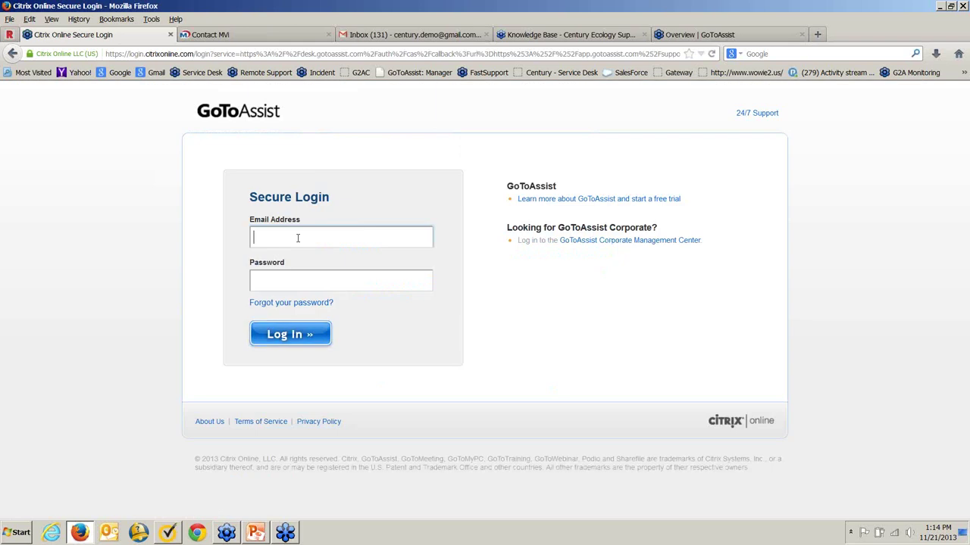
pyautogui.click(298, 231)
pyautogui.click(295, 258)
pyautogui.click(288, 335)
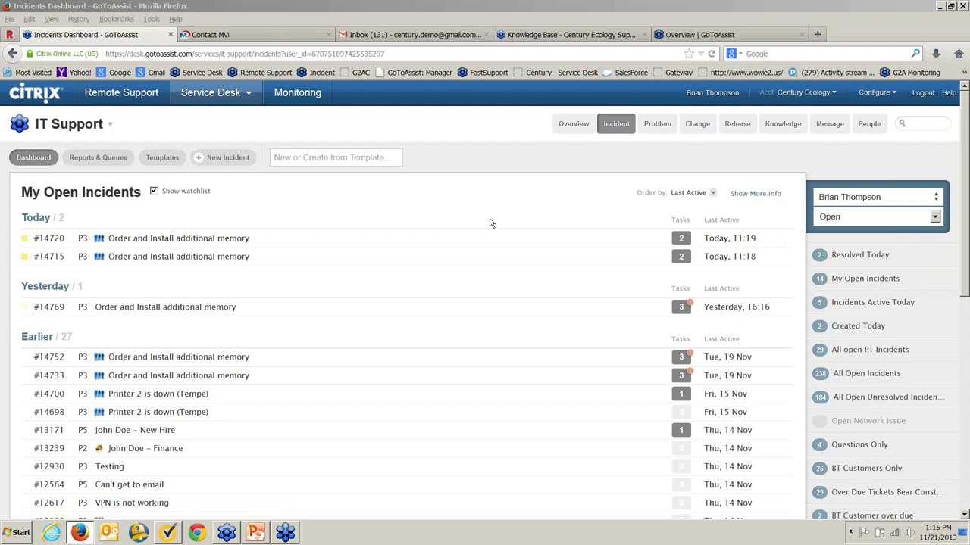
# Switch to Gmail and read the support ticket email titled "Applications running slow"
pyautogui.click(385, 35)
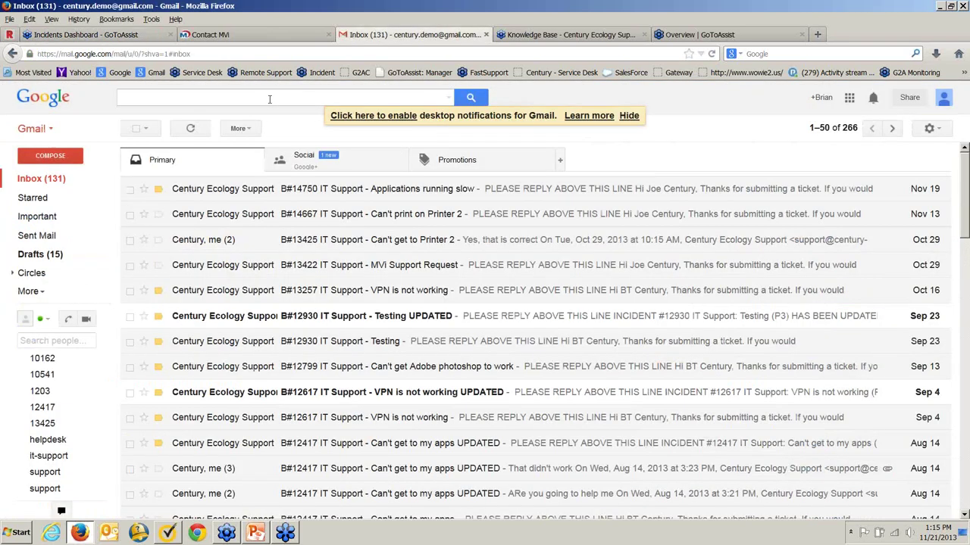
pyautogui.click(326, 191)
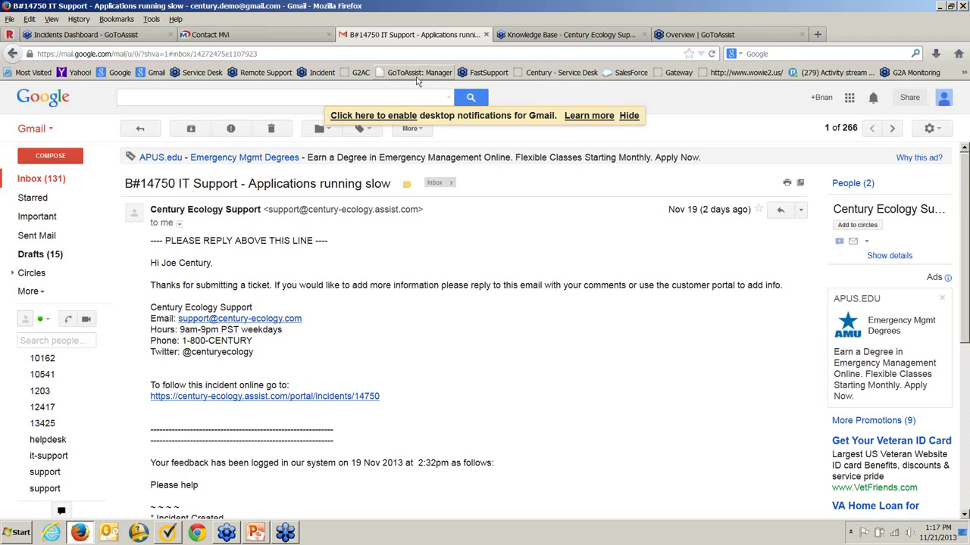
# Switch to the Century Ecology Support customer portal, log out, and reopen the portal from its bookmark
pyautogui.click(530, 36)
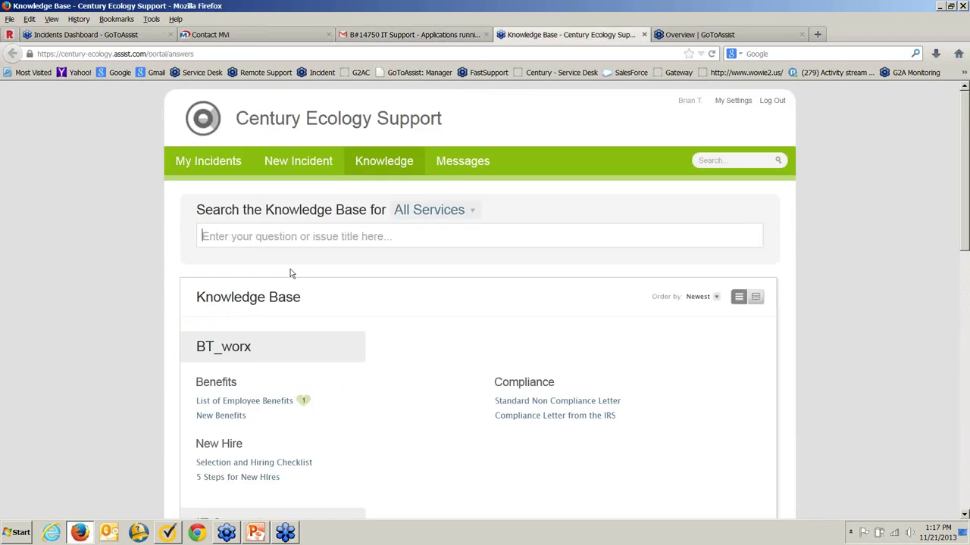
pyautogui.click(296, 241)
pyautogui.click(772, 101)
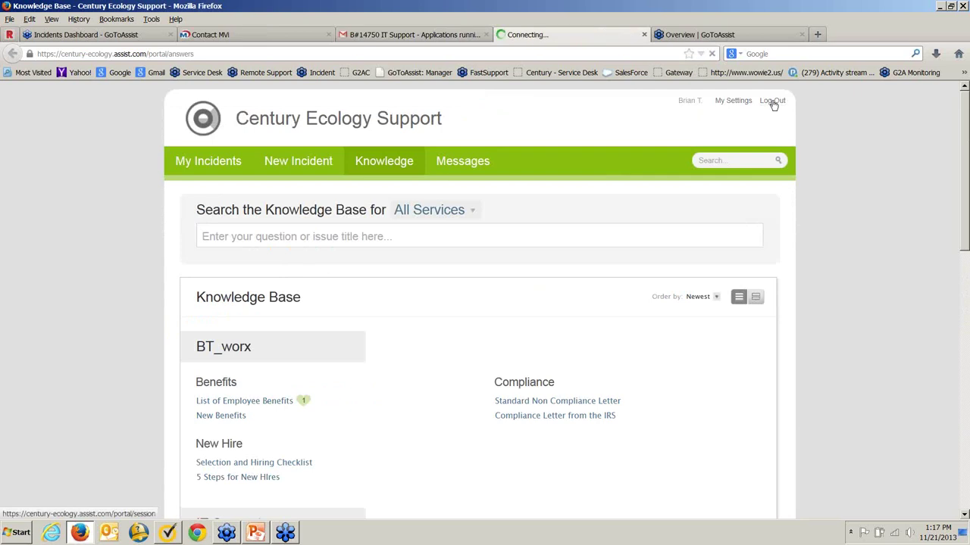
pyautogui.click(551, 73)
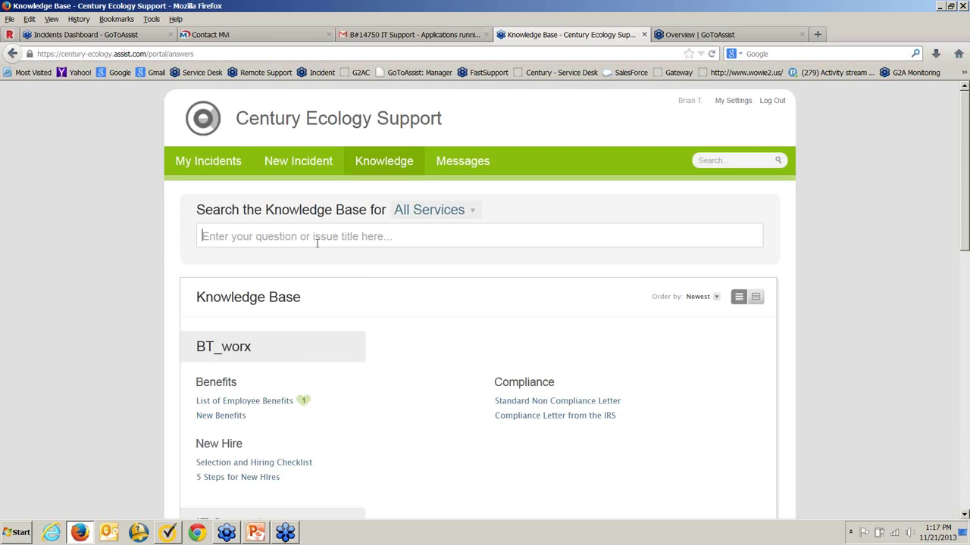
# Search the Knowledge Base for "iphone" and read the articles "Email settings when working remotely" and "Screenshot of iphone"
pyautogui.write('iphone')
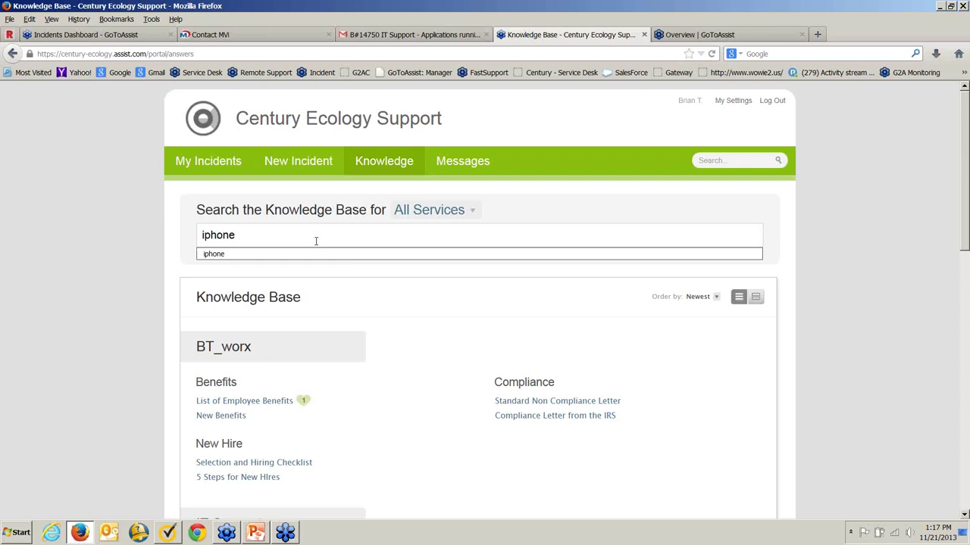
pyautogui.press('Return')
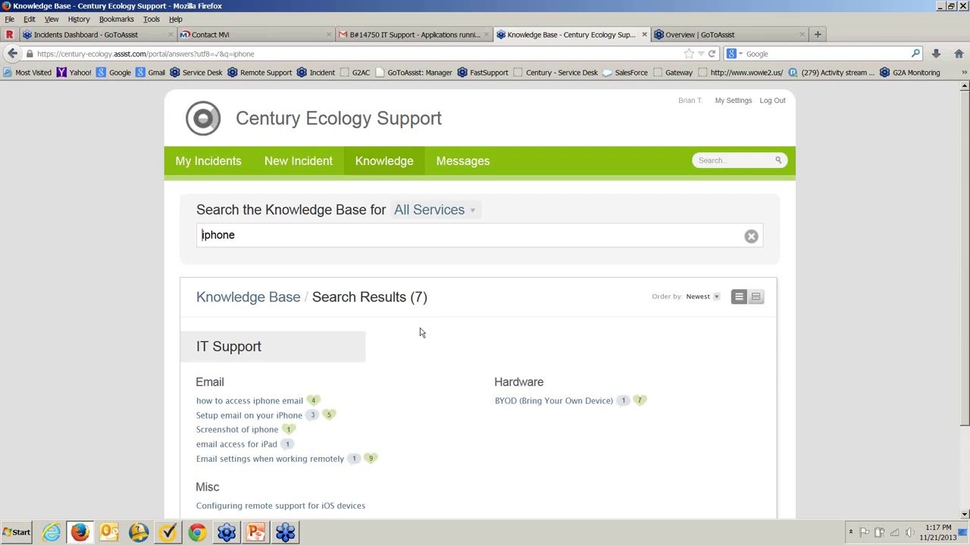
pyautogui.scroll(-3, 421, 332)
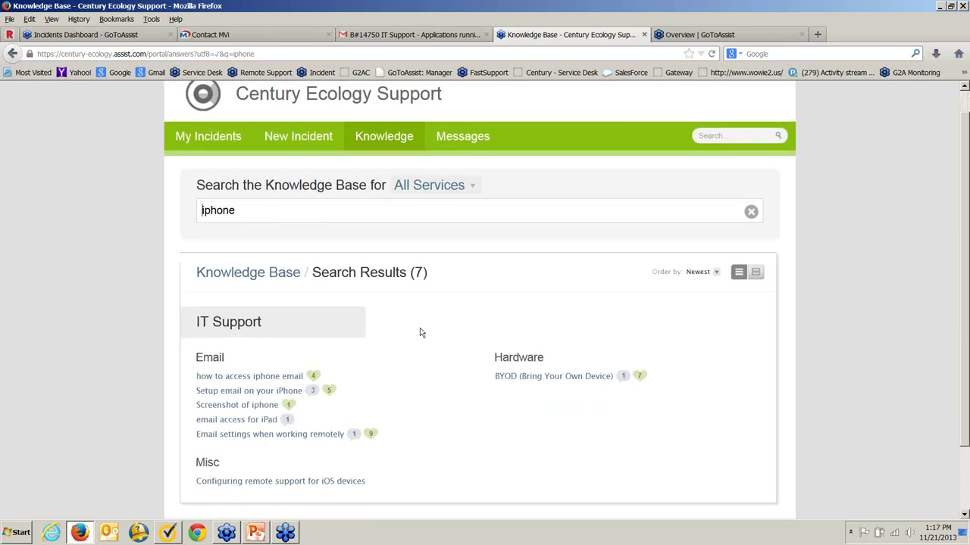
pyautogui.click(302, 364)
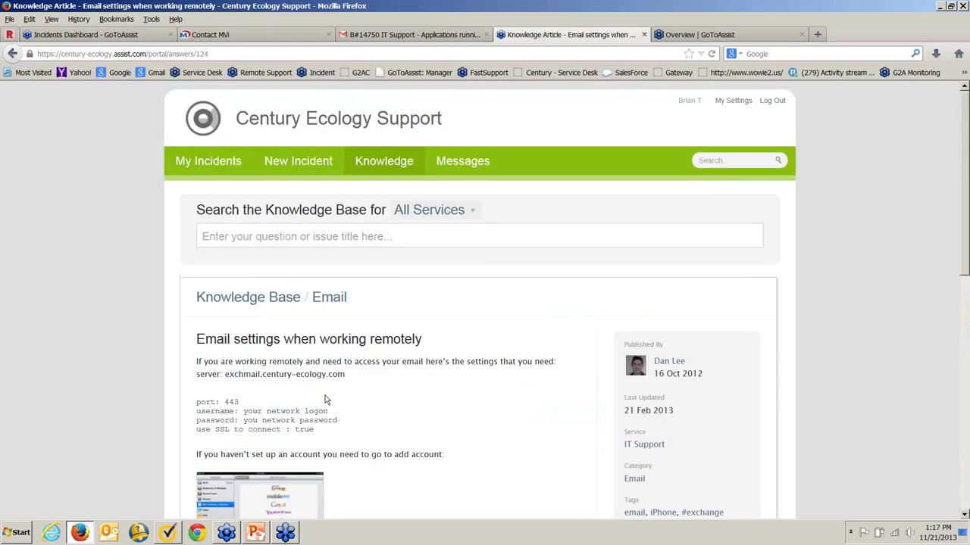
pyautogui.scroll(-6, 322, 410)
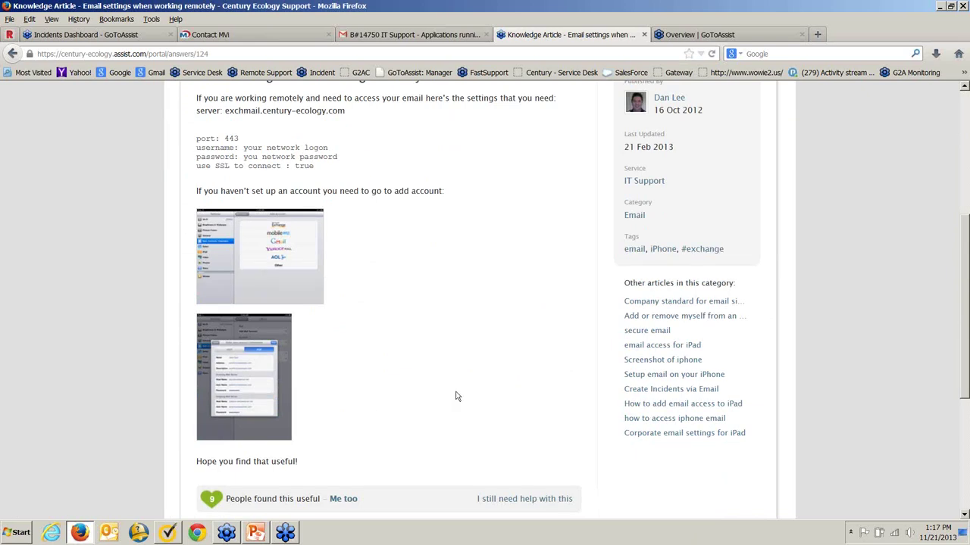
pyautogui.click(631, 360)
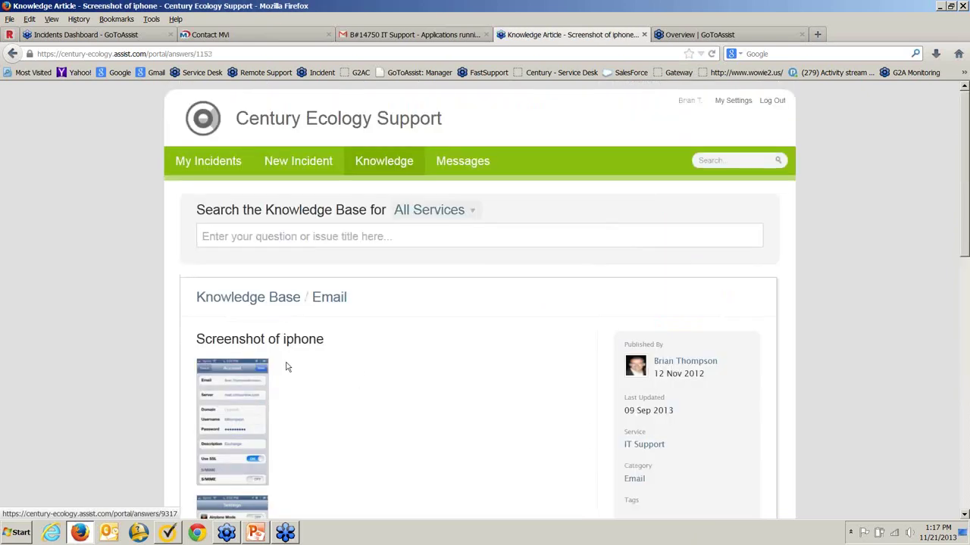
pyautogui.scroll(-5, 287, 370)
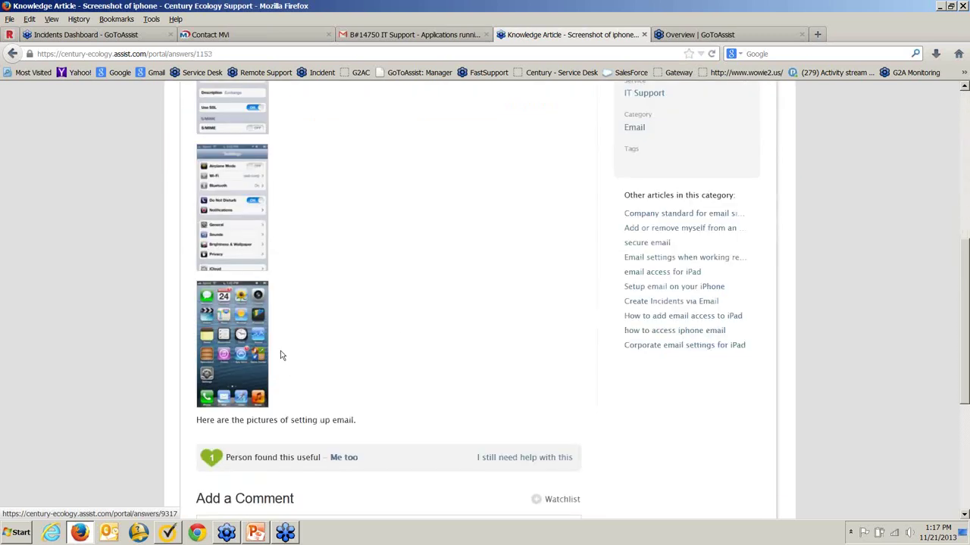
# Open the portal's new incident form for IT Support and examine its category choices, custom fields, and impact and urgency options
pyautogui.click(490, 456)
pyautogui.click(433, 205)
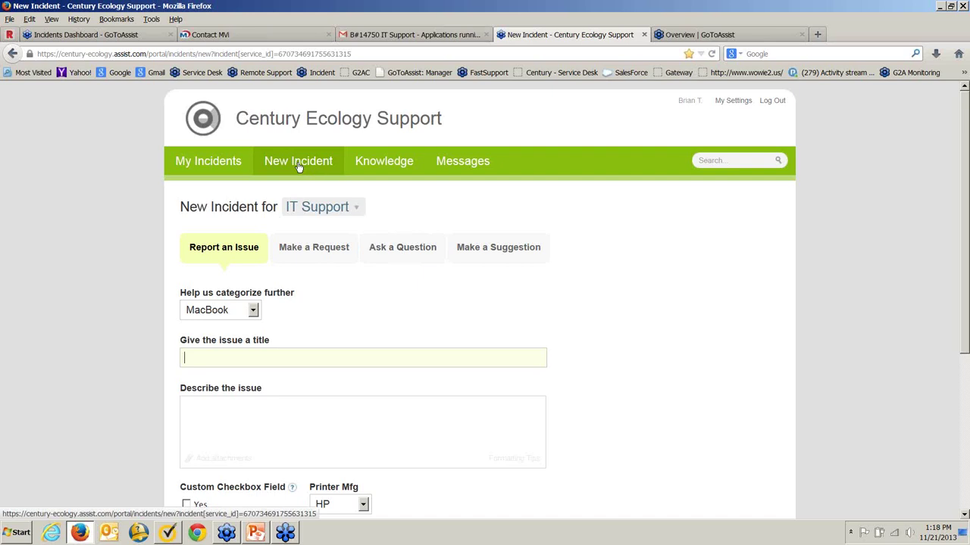
pyautogui.click(253, 313)
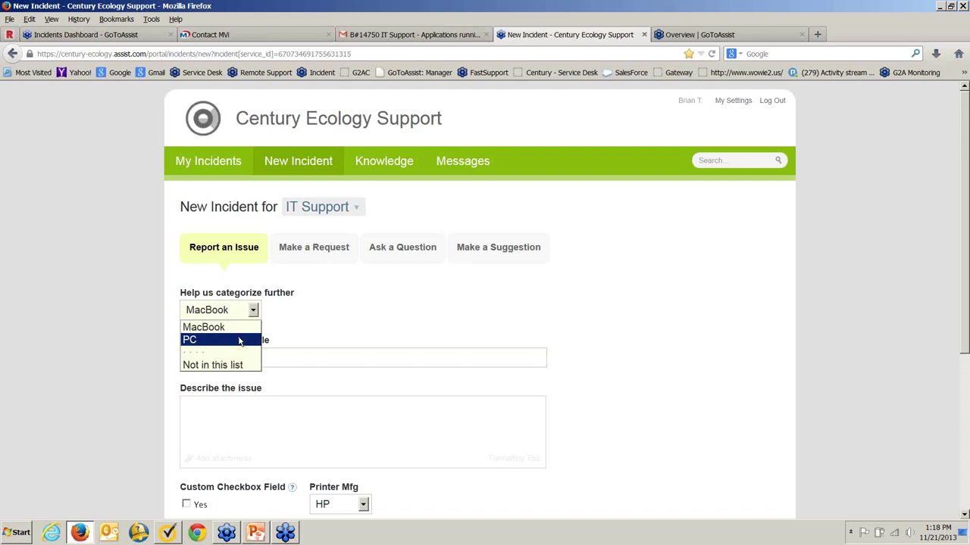
pyautogui.click(340, 284)
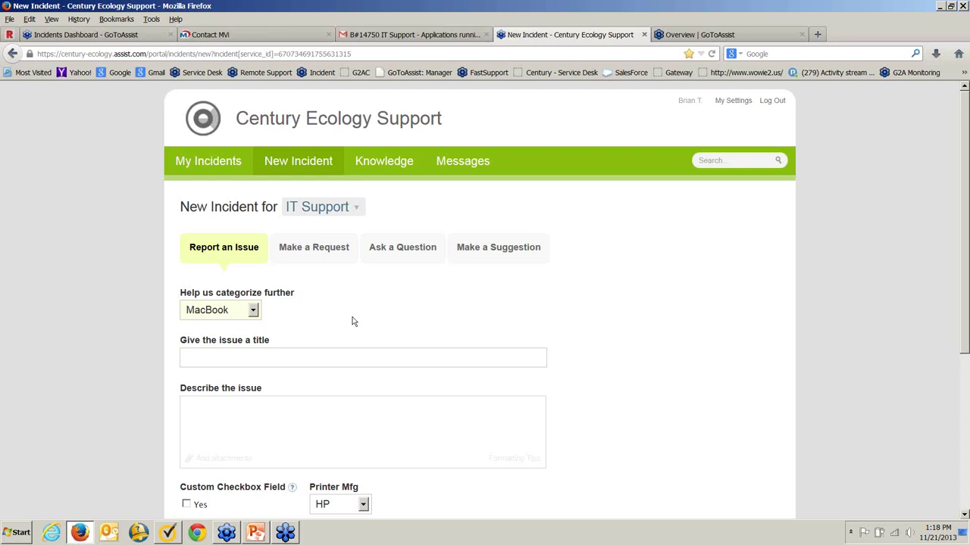
pyautogui.scroll(-4, 352, 321)
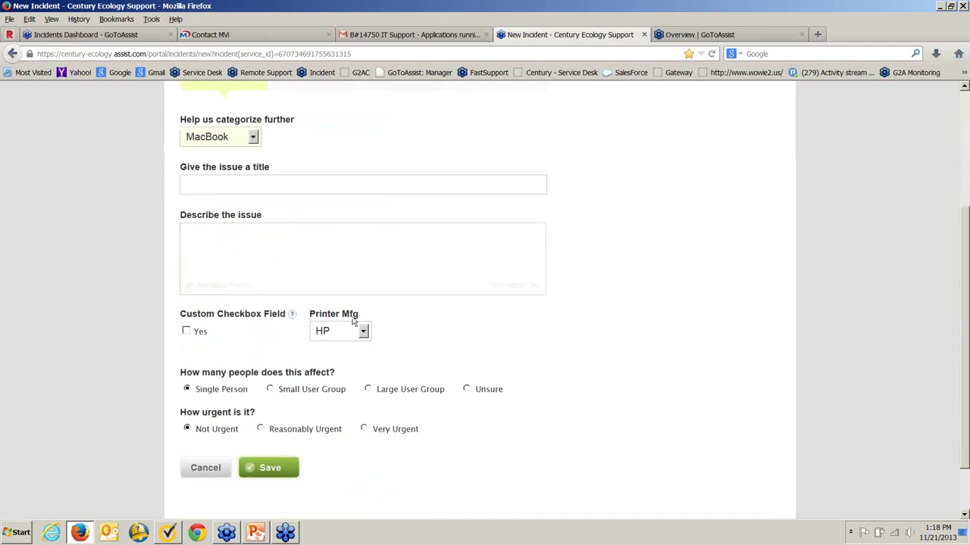
pyautogui.scroll(2, 197, 427)
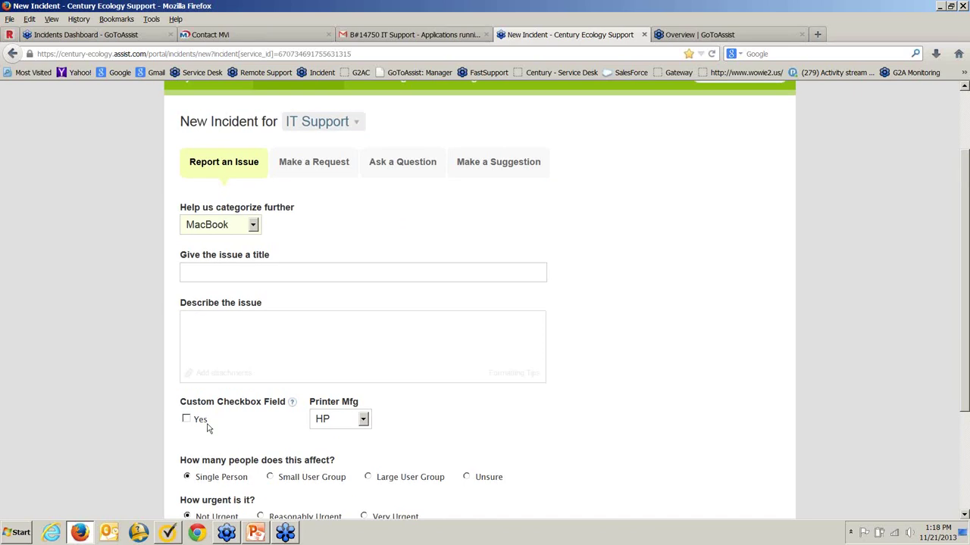
pyautogui.scroll(2, 311, 254)
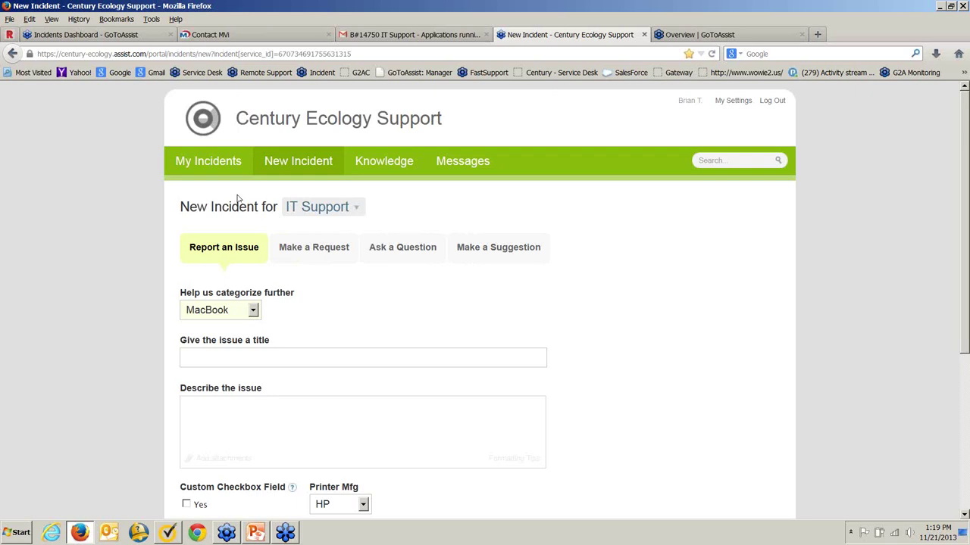
# List the customer's incidents in the portal and open the closed incident "VPN is not working"
pyautogui.click(194, 162)
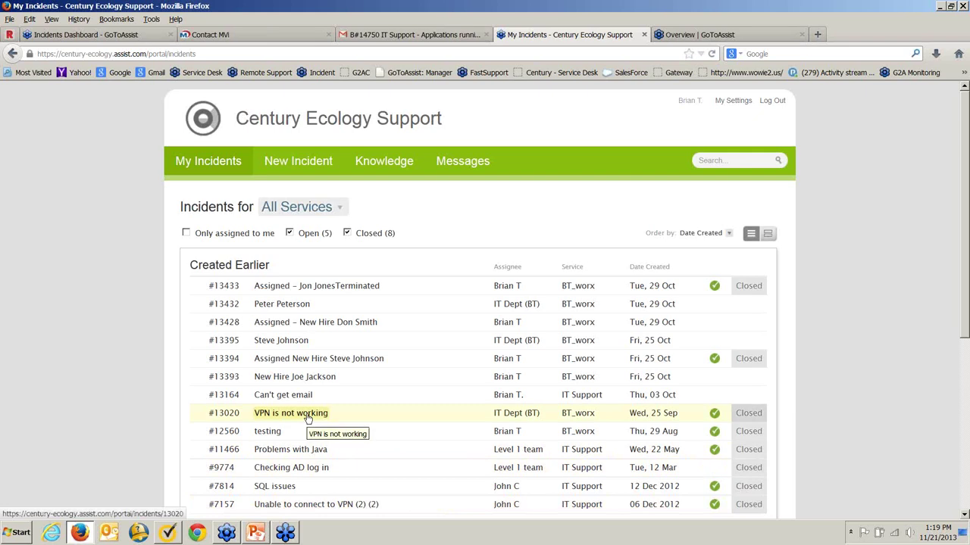
pyautogui.click(308, 417)
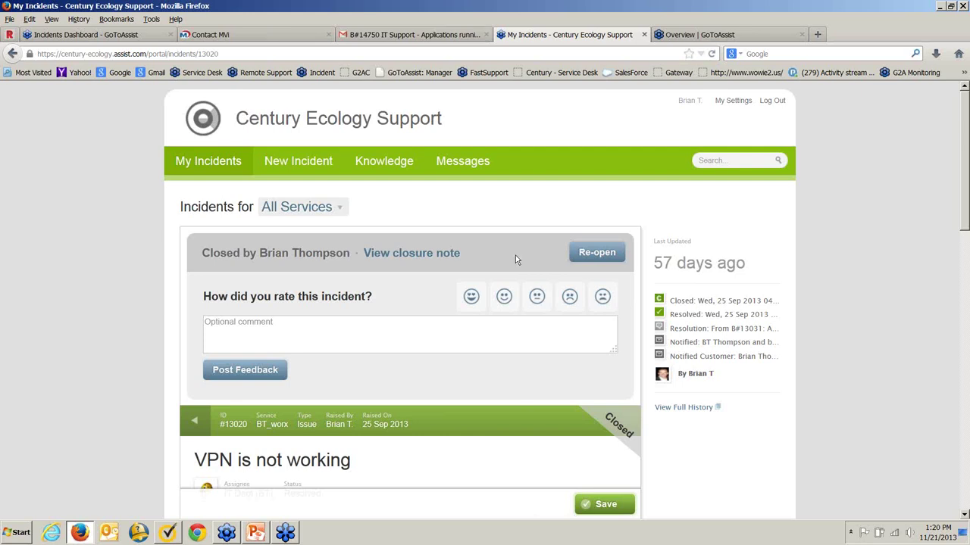
# Switch to the Service Desk incidents dashboard, create a new IT Support incident, and link an existing customer found by first name
pyautogui.click(111, 37)
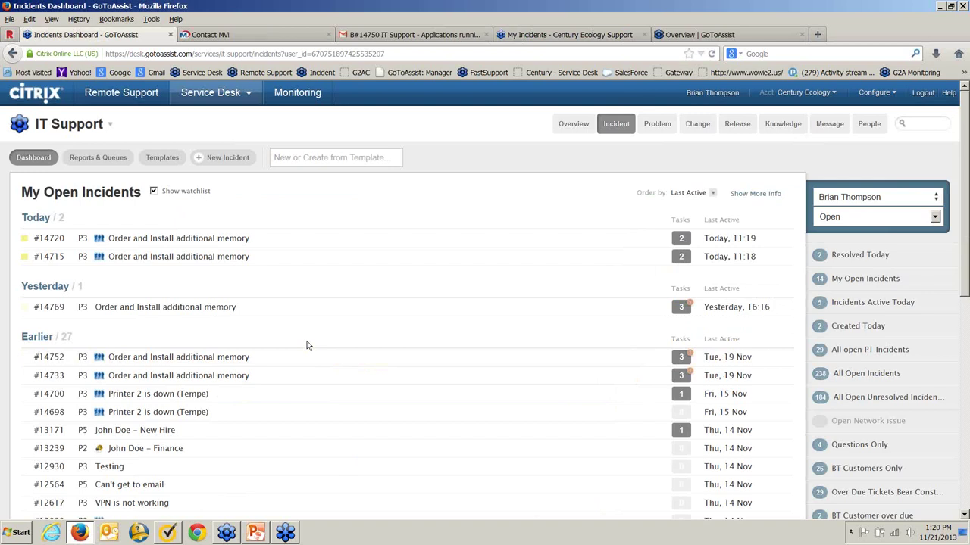
pyautogui.click(216, 158)
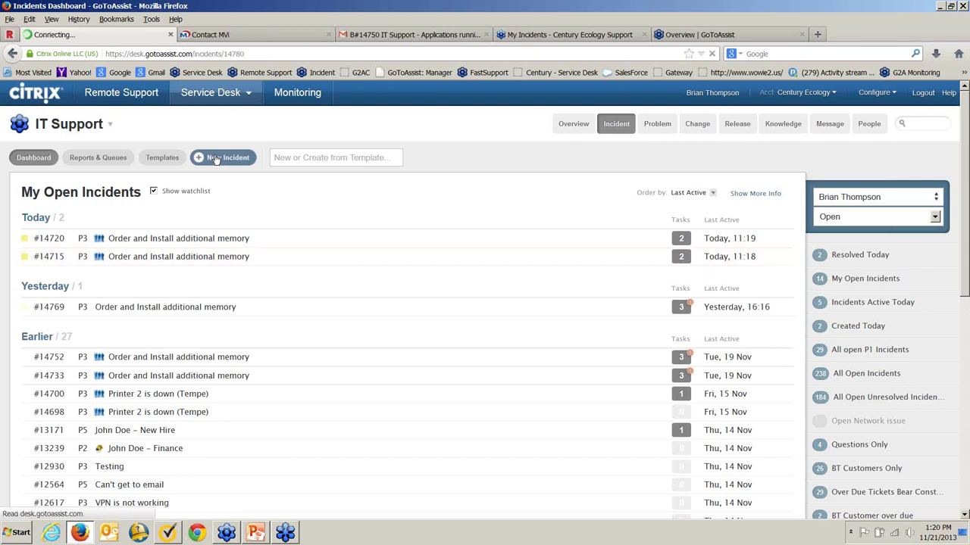
pyautogui.click(712, 228)
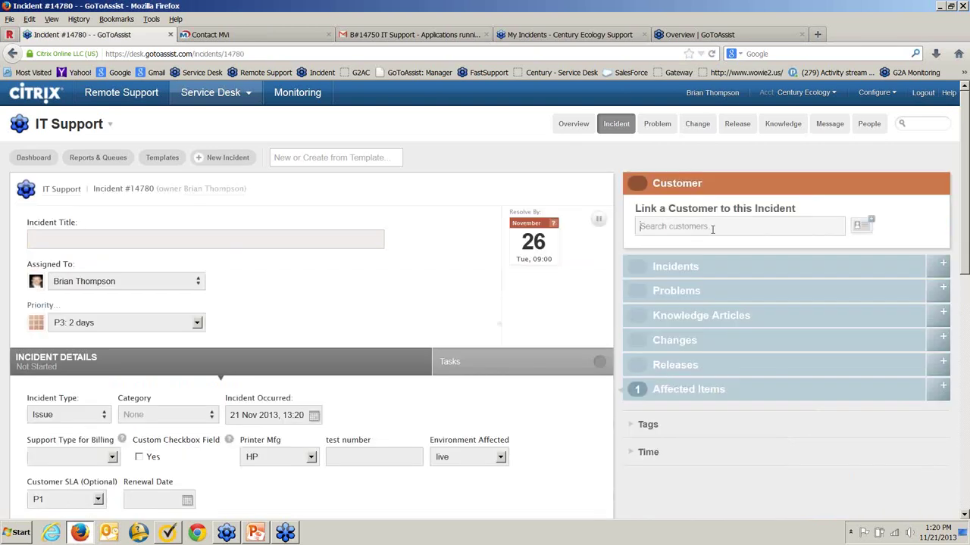
pyautogui.write('joe')
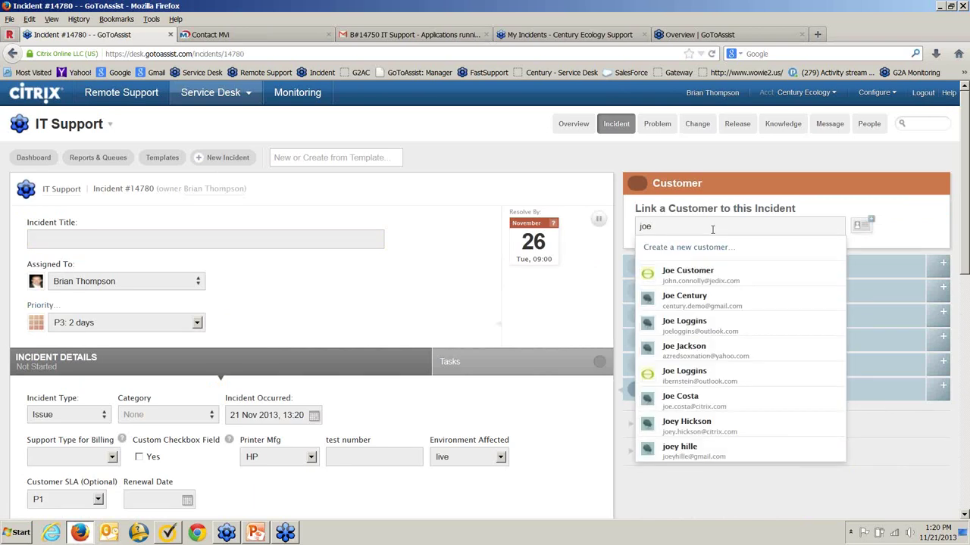
pyautogui.click(691, 354)
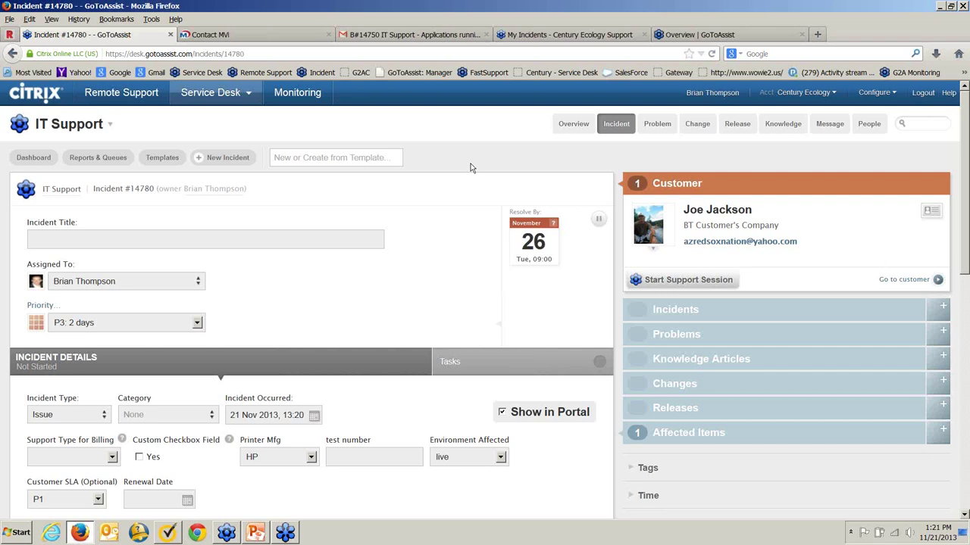
# Title the new incident "vpn"
pyautogui.click(184, 238)
pyautogui.write('vpn')
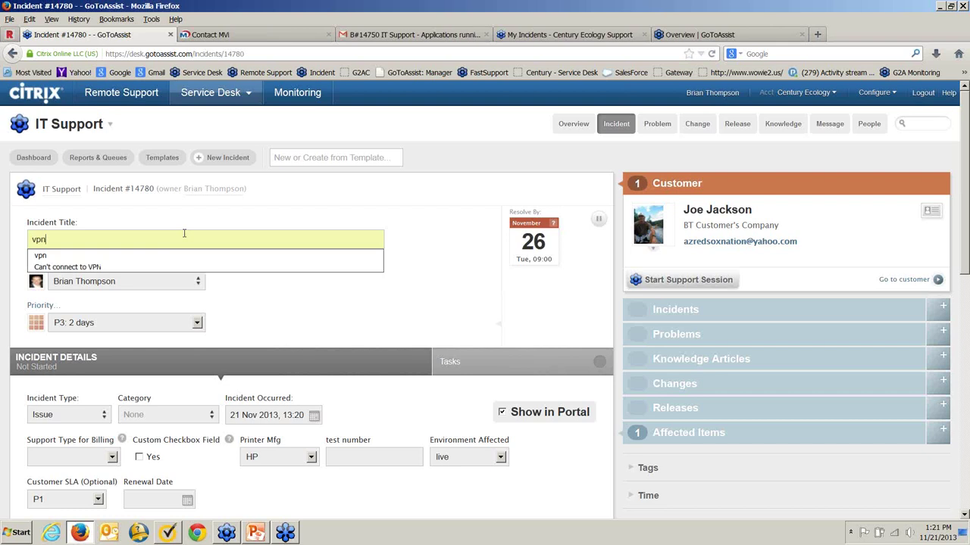
pyautogui.press('Tab')
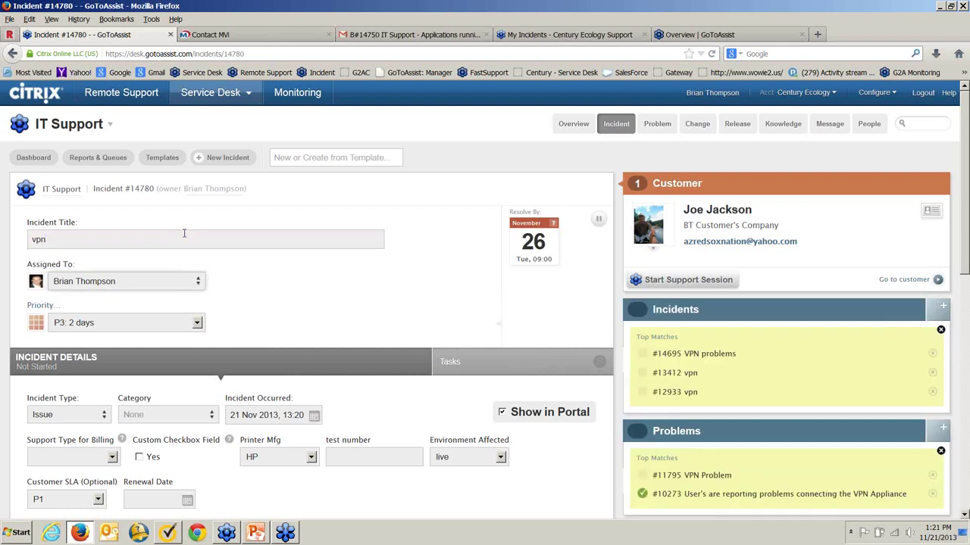
# Examine the incident's assignee choices, detail fields, and suggested matching incidents, problems and knowledge articles
pyautogui.click(199, 282)
pyautogui.moveTo(204, 333)
pyautogui.mouseDown()
pyautogui.moveTo(200, 447)
pyautogui.moveTo(197, 328)
pyautogui.mouseUp()
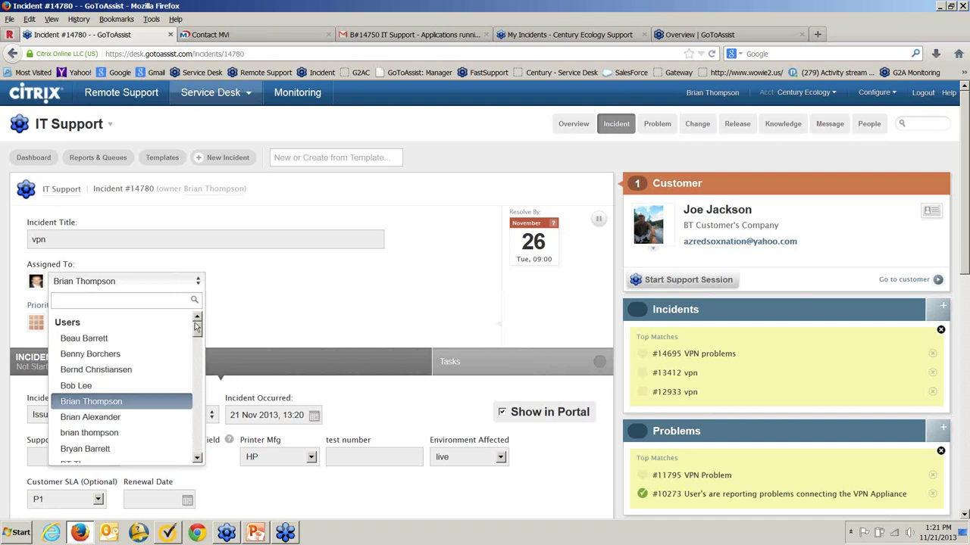
pyautogui.click(244, 274)
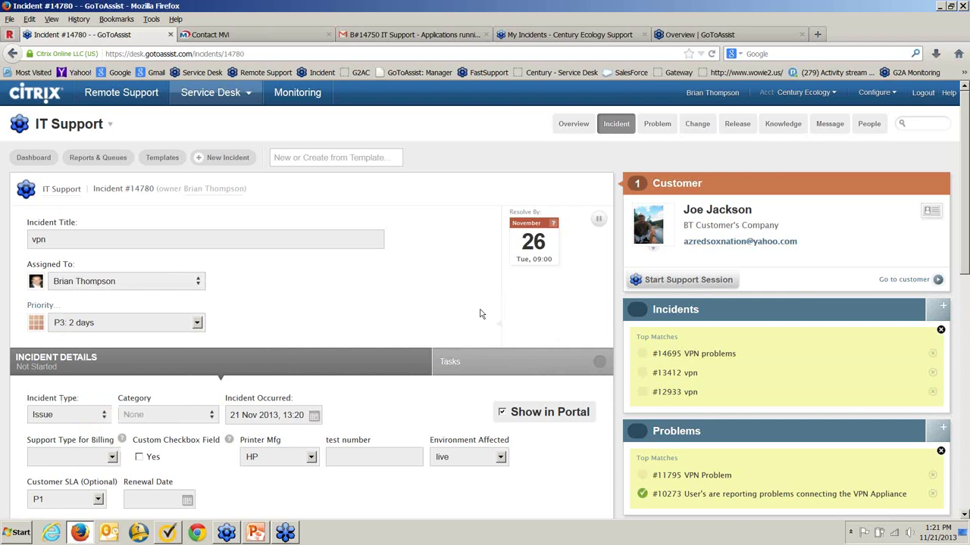
pyautogui.scroll(-2, 451, 305)
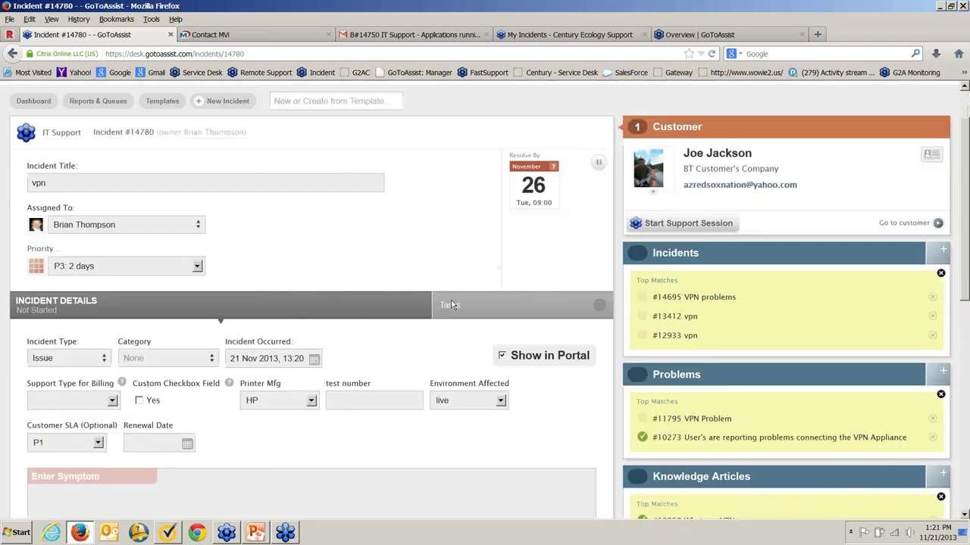
pyautogui.scroll(2, 445, 288)
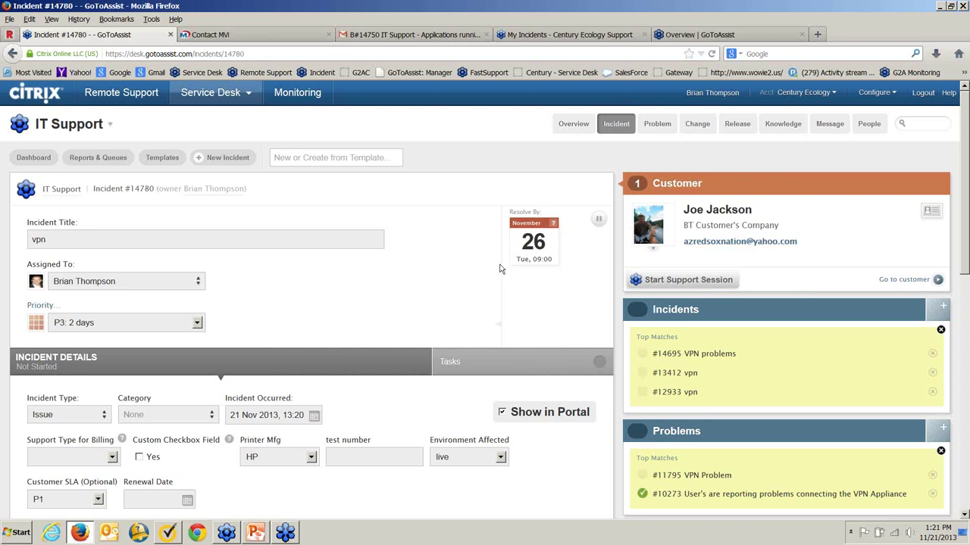
pyautogui.scroll(-2, 652, 458)
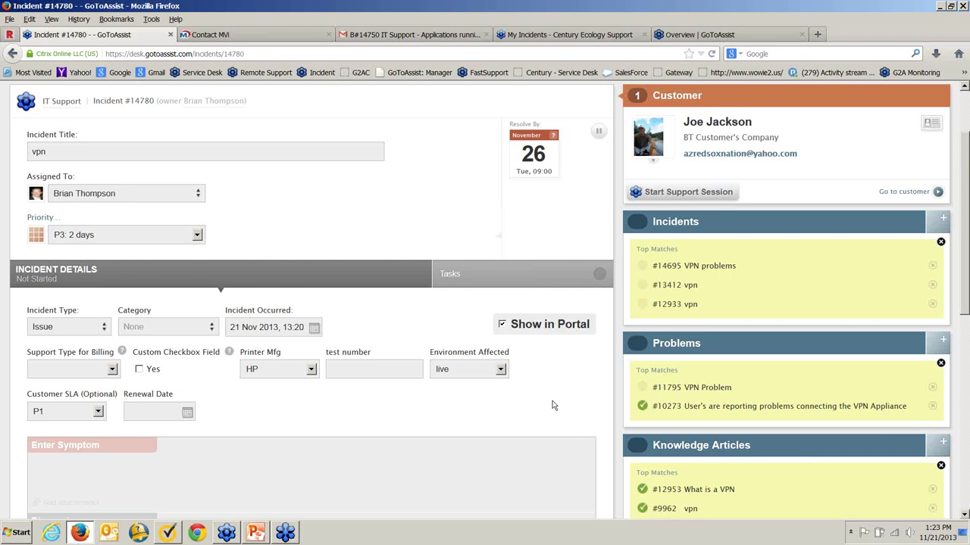
pyautogui.scroll(-2, 682, 439)
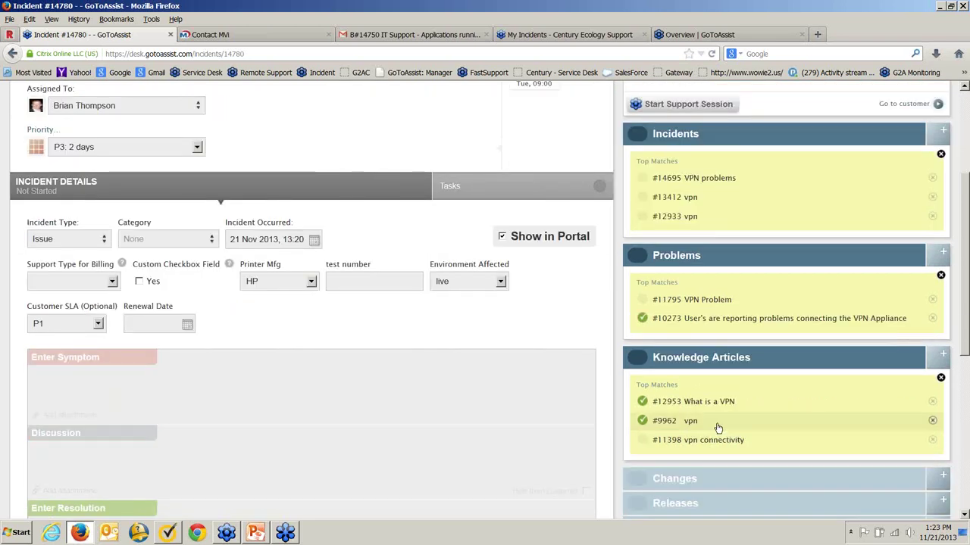
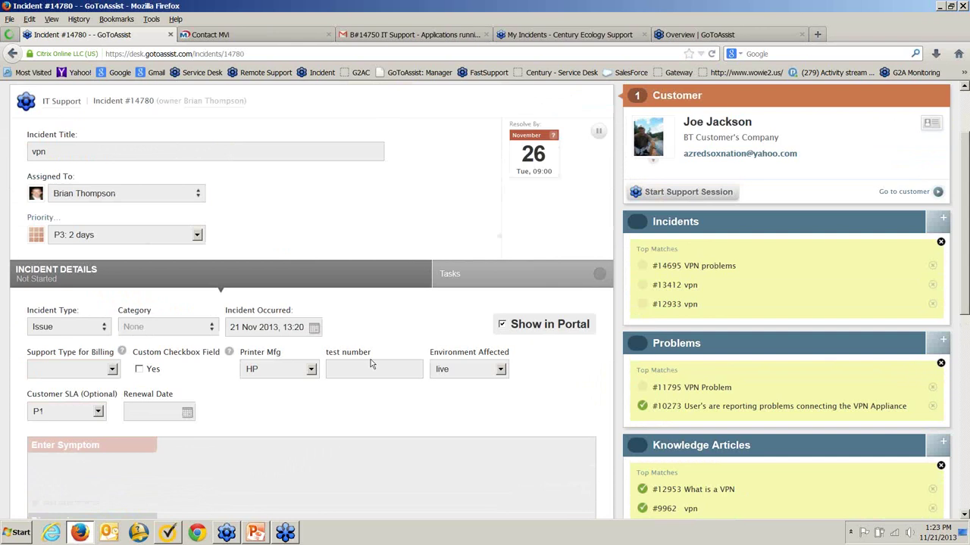
# Start a task list on the incident and assign its first task to the first user listed
pyautogui.click(469, 276)
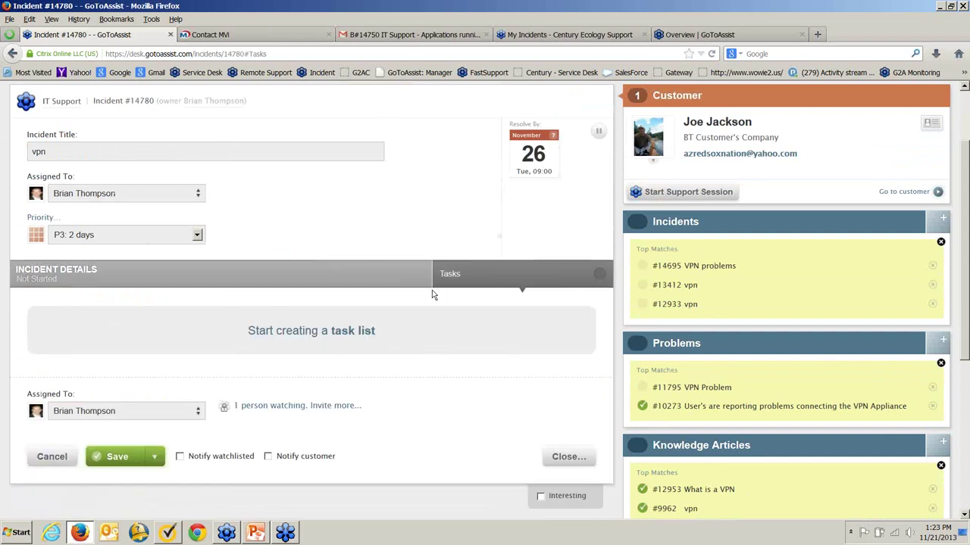
pyautogui.click(311, 338)
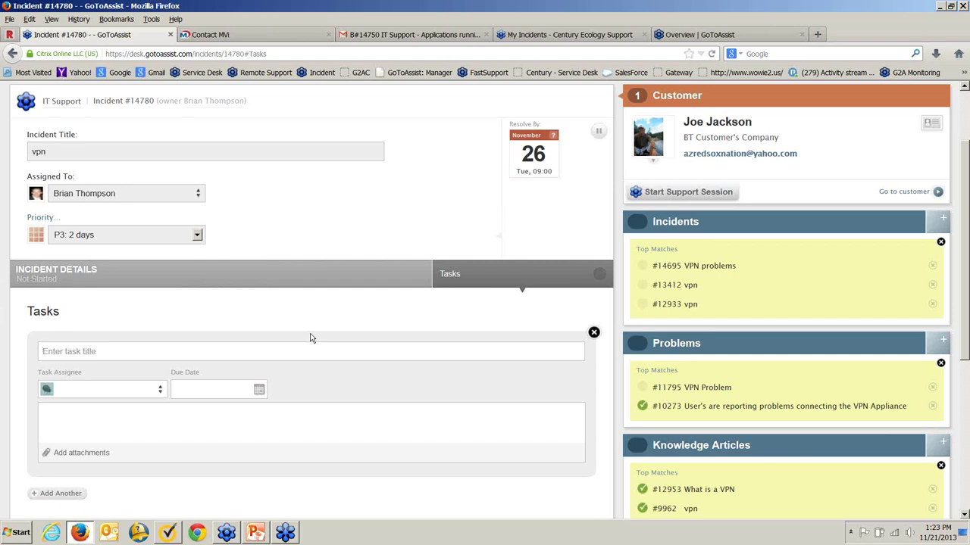
pyautogui.click(156, 390)
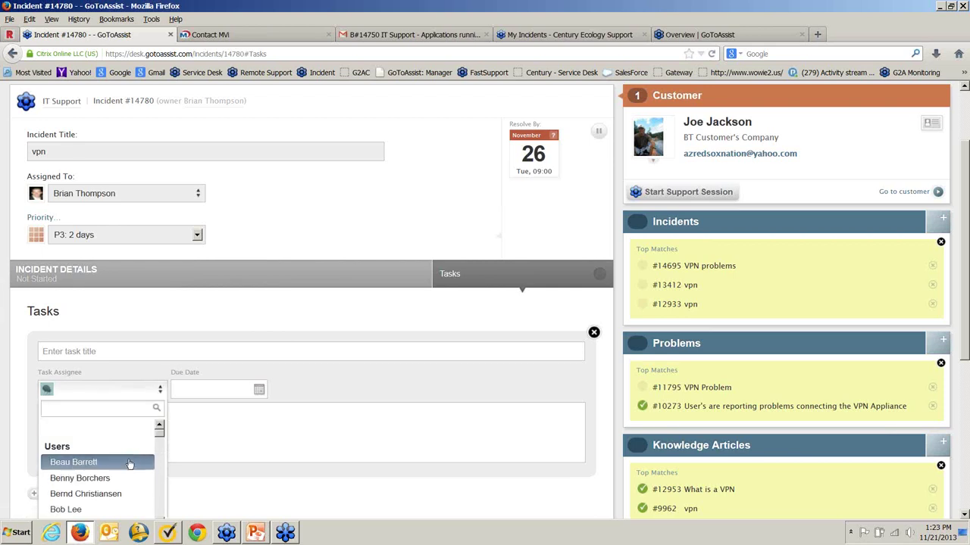
pyautogui.click(129, 463)
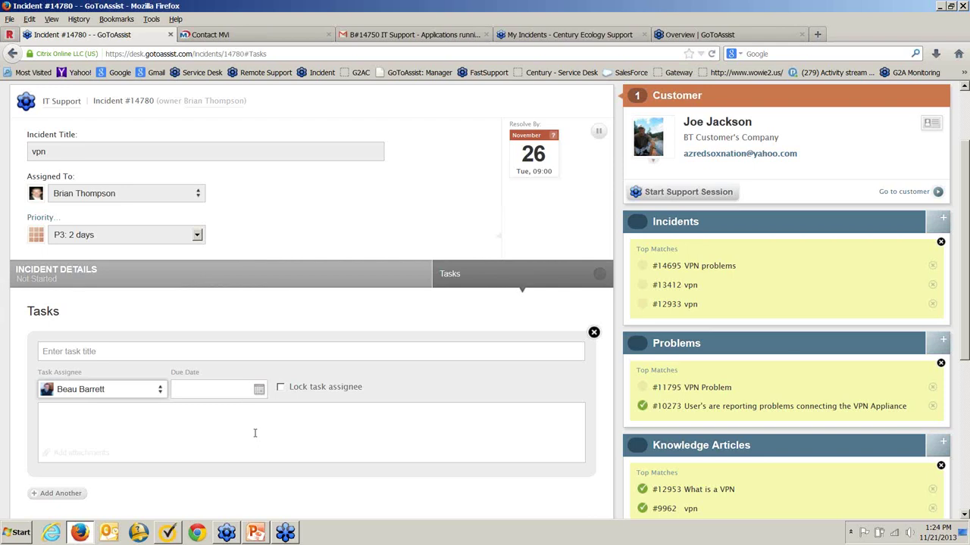
pyautogui.scroll(-2, 254, 435)
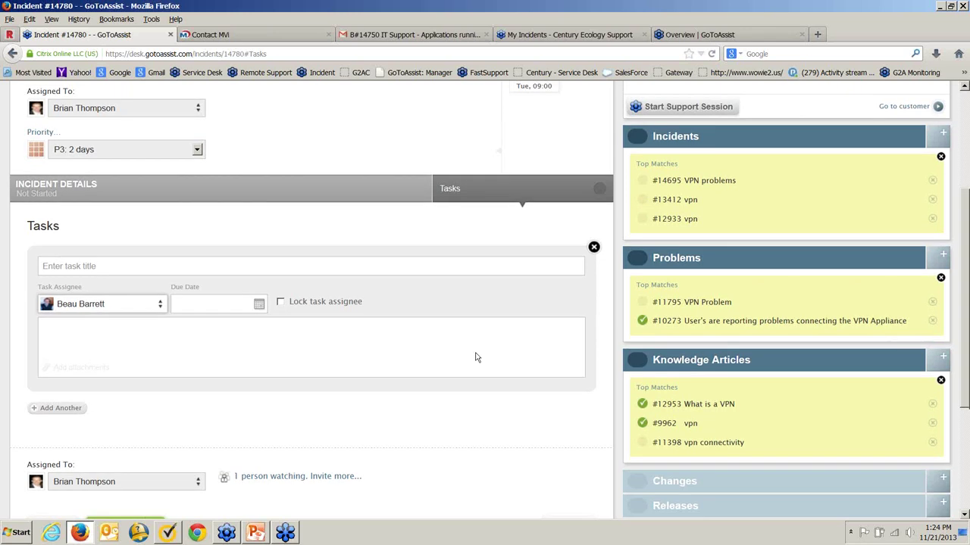
pyautogui.scroll(5, 476, 356)
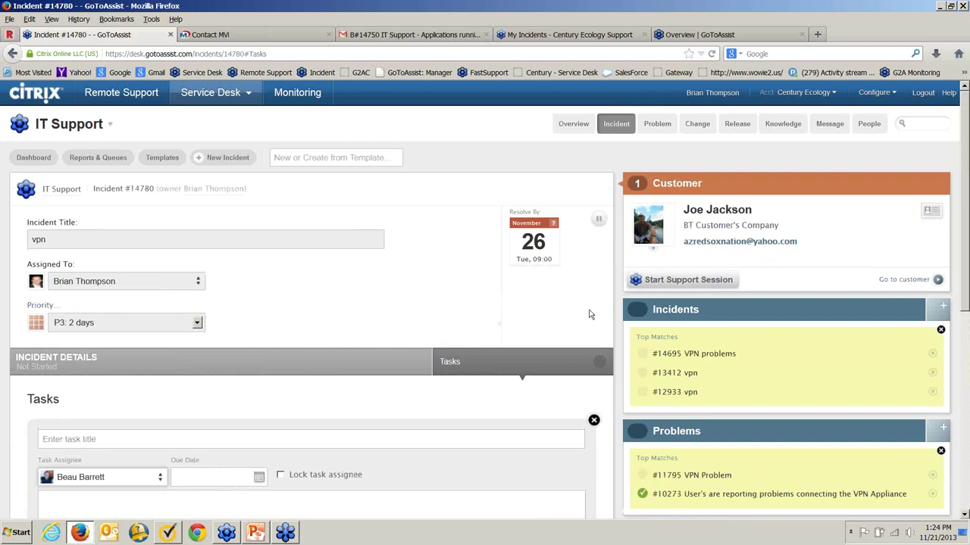
pyautogui.scroll(-5, 590, 315)
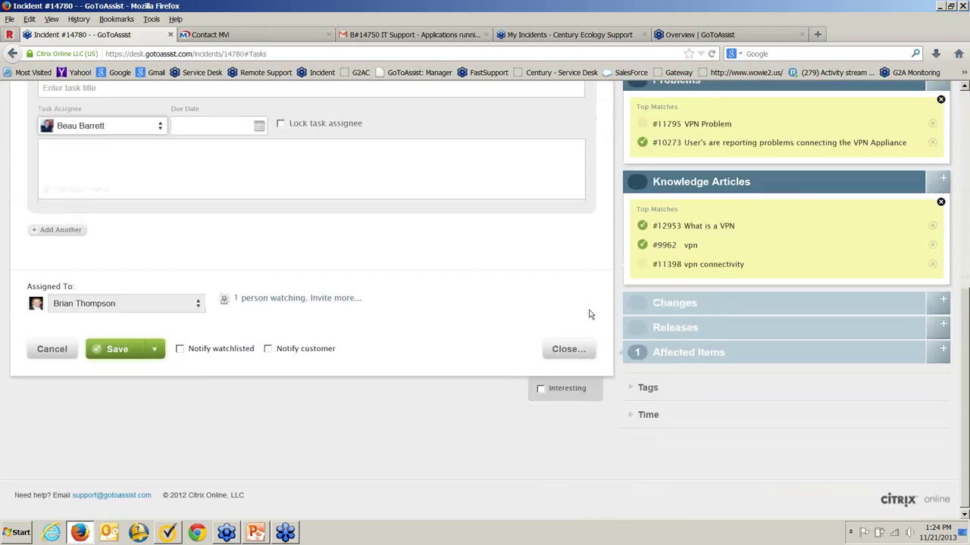
pyautogui.scroll(5, 590, 314)
# Return to the incident details and review the status choices for a Not Resolved incident
pyautogui.click(182, 370)
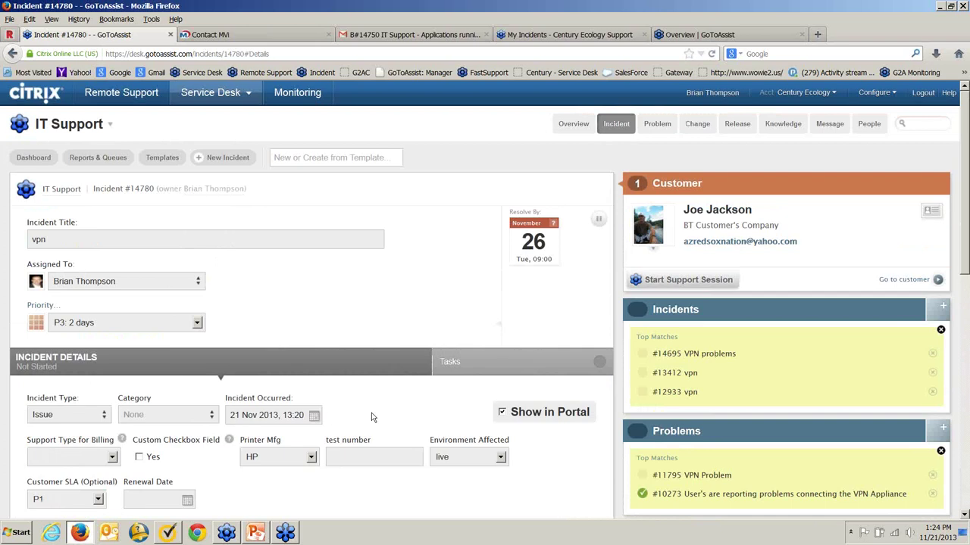
pyautogui.scroll(-5, 371, 417)
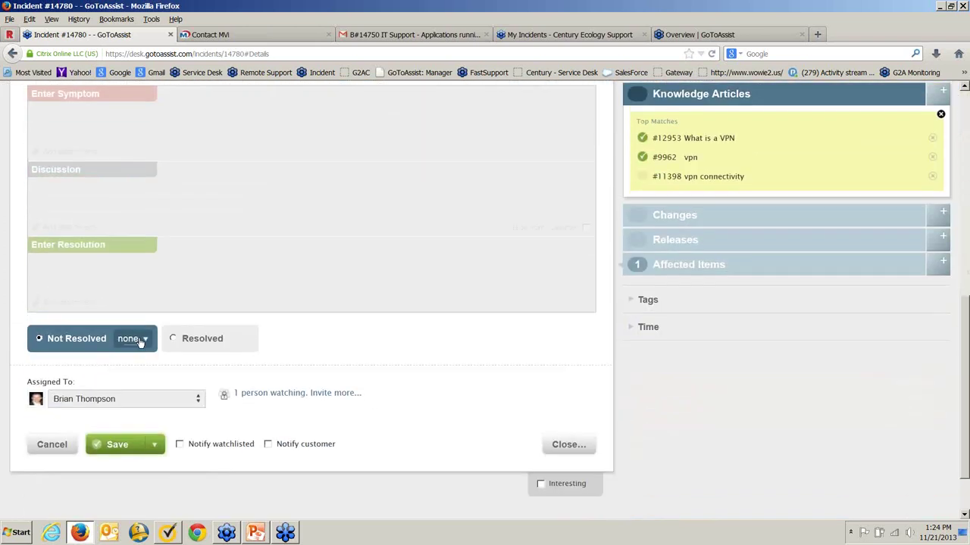
pyautogui.click(140, 340)
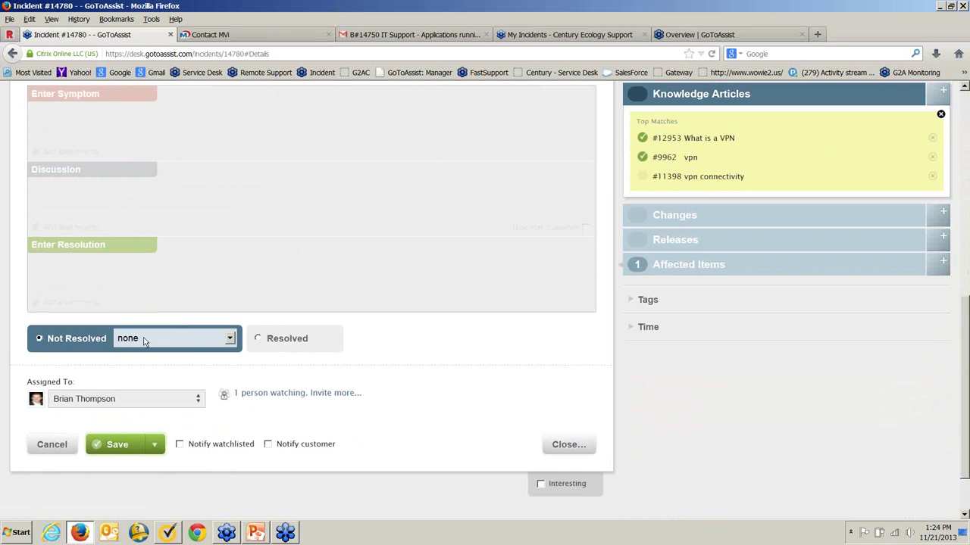
pyautogui.click(231, 341)
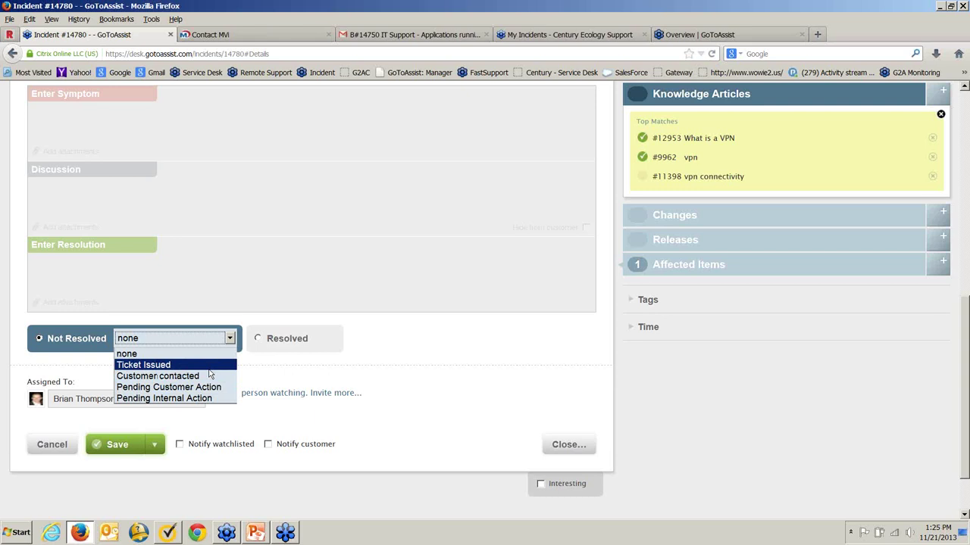
pyautogui.click(256, 339)
# Mark the incident as Resolved and review the available resolution outcomes, leaving the outcome at none
pyautogui.click(259, 338)
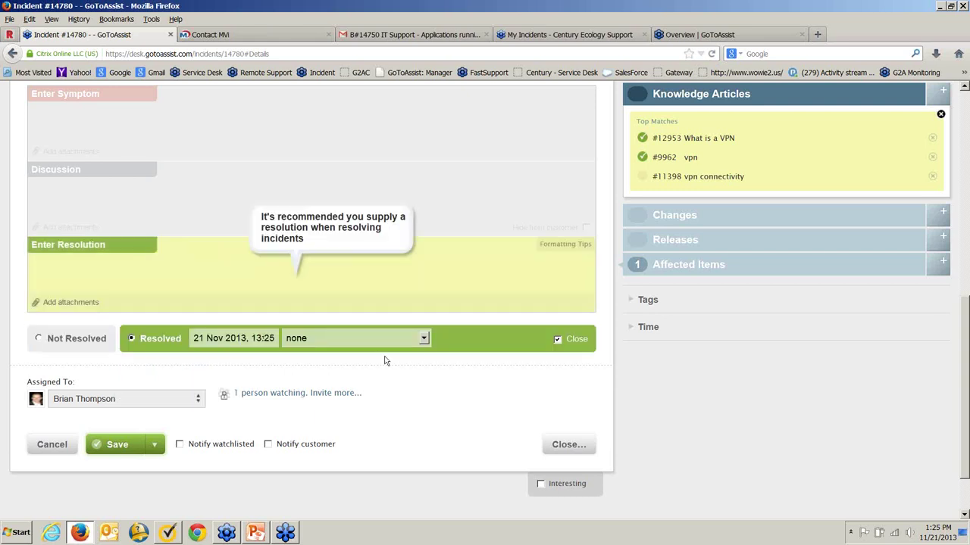
pyautogui.click(423, 339)
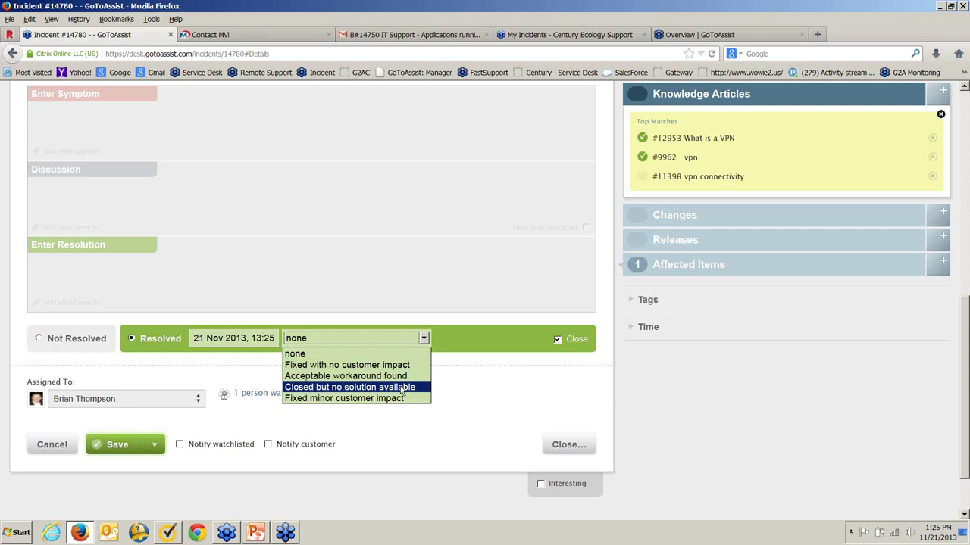
pyautogui.click(447, 364)
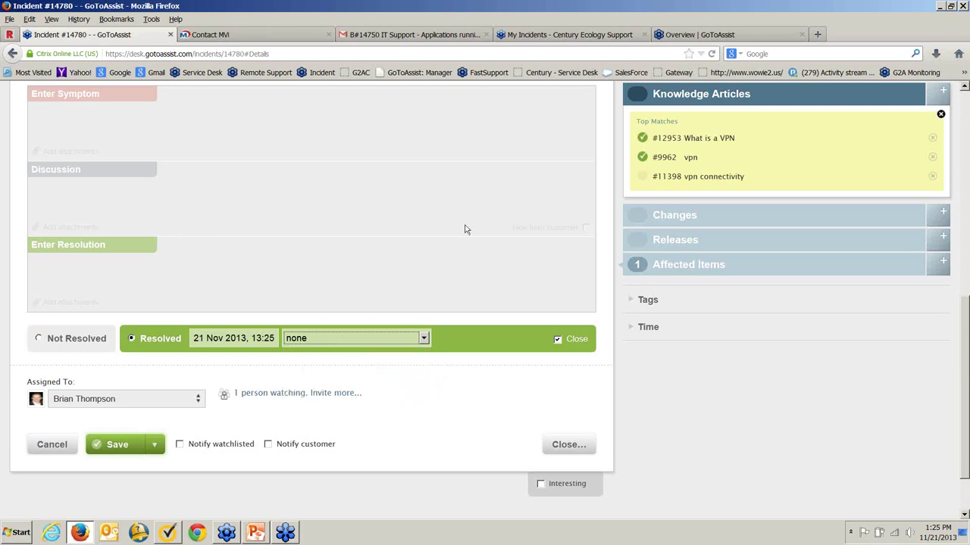
# Draft a new major P1: Urgent change titled "upgrade server" to link to the incident, and cancel it without saving the link
pyautogui.scroll(10, 460, 237)
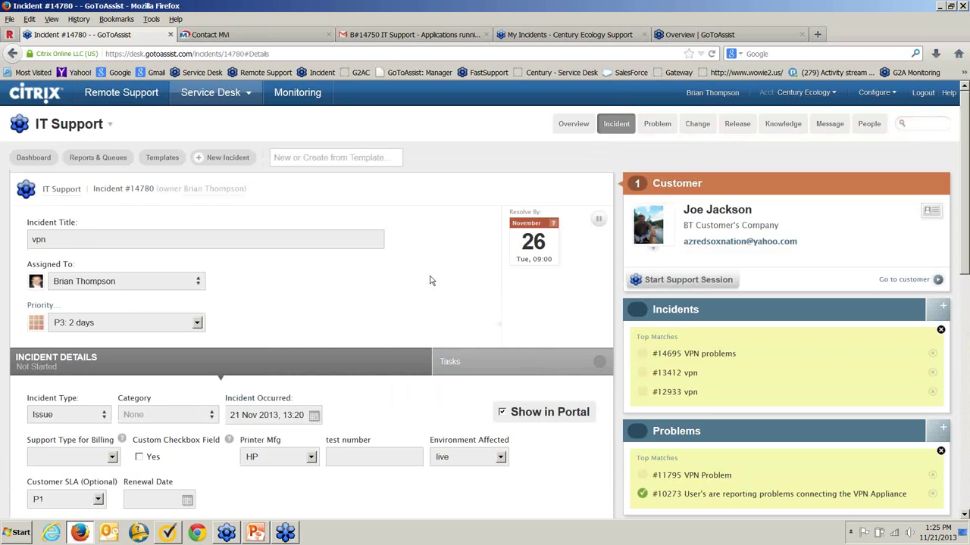
pyautogui.scroll(-5, 429, 281)
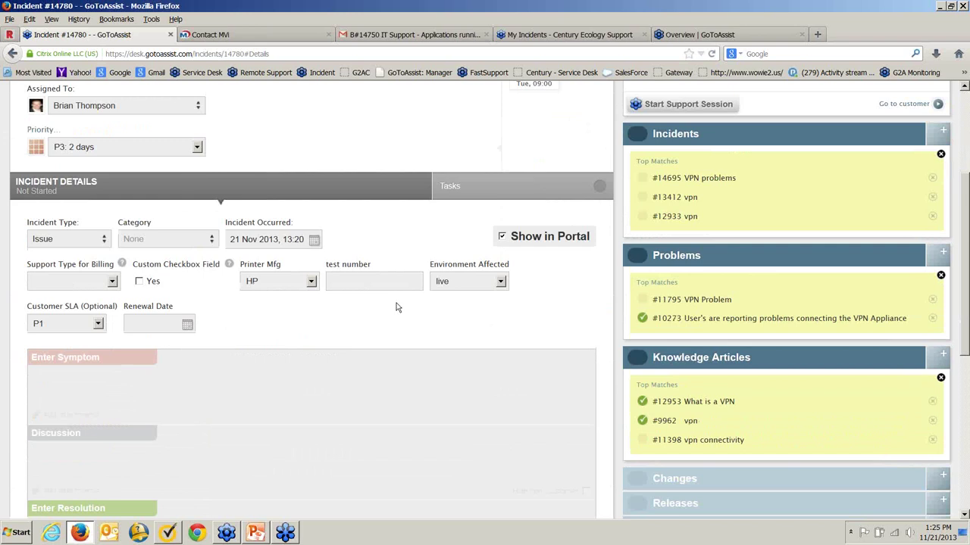
pyautogui.scroll(-4, 396, 307)
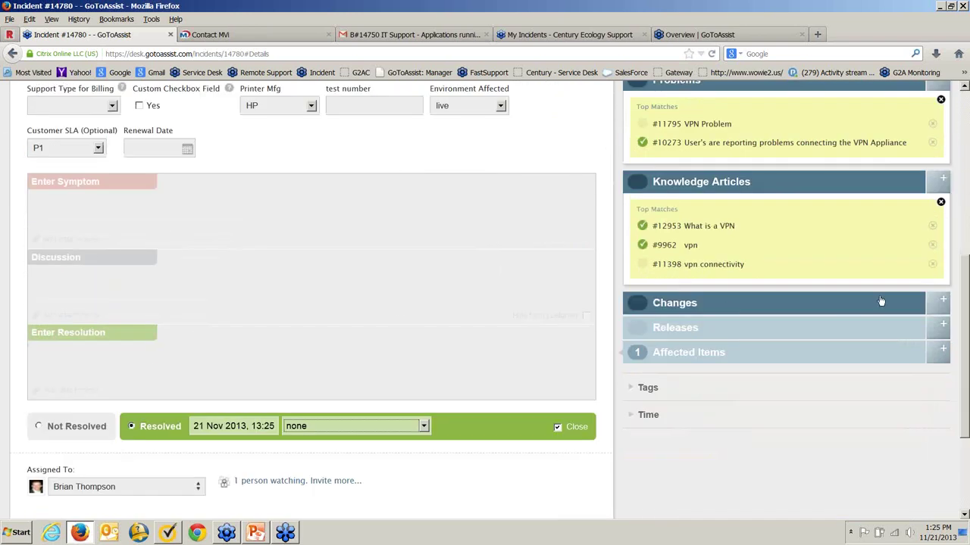
pyautogui.click(940, 300)
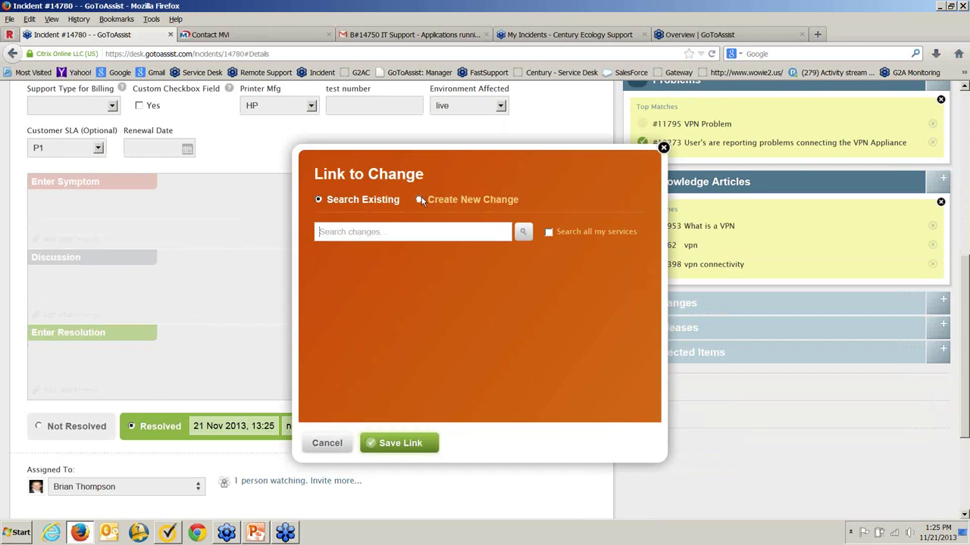
pyautogui.click(420, 199)
pyautogui.click(398, 243)
pyautogui.write('upgrade')
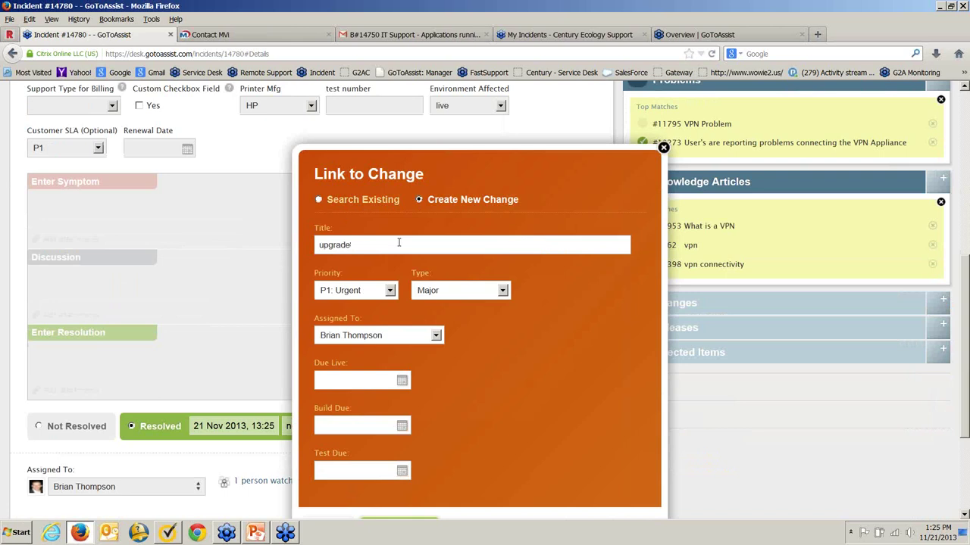
pyautogui.write(' server')
pyautogui.scroll(-2, 432, 352)
pyautogui.click(436, 247)
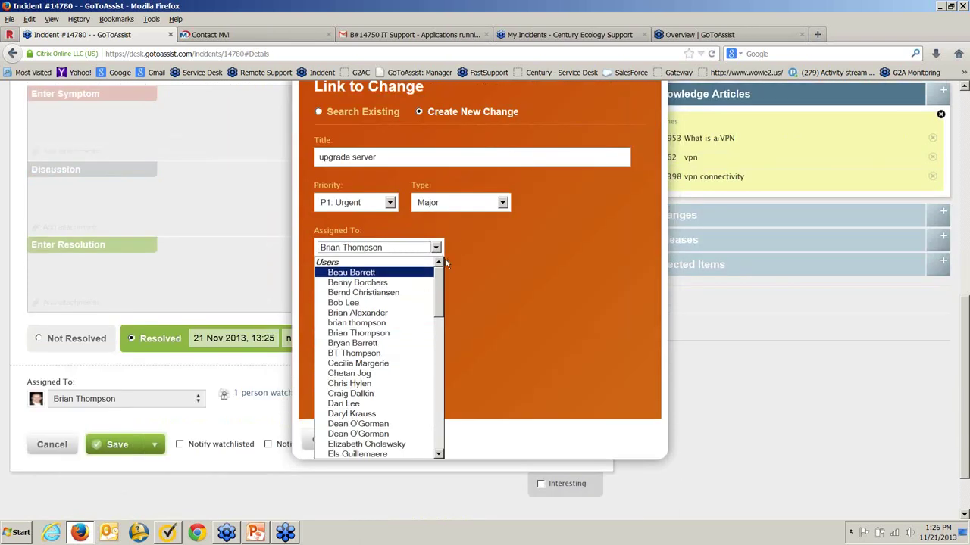
pyautogui.click(463, 240)
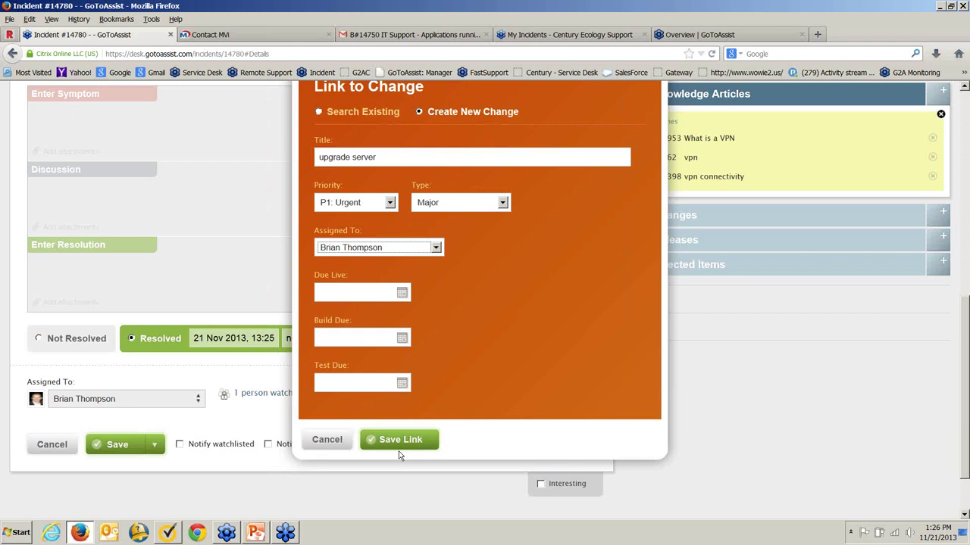
pyautogui.click(328, 439)
# Search configuration items by the owner's first name and link workstation #8798 to the incident as an affected item
pyautogui.click(943, 262)
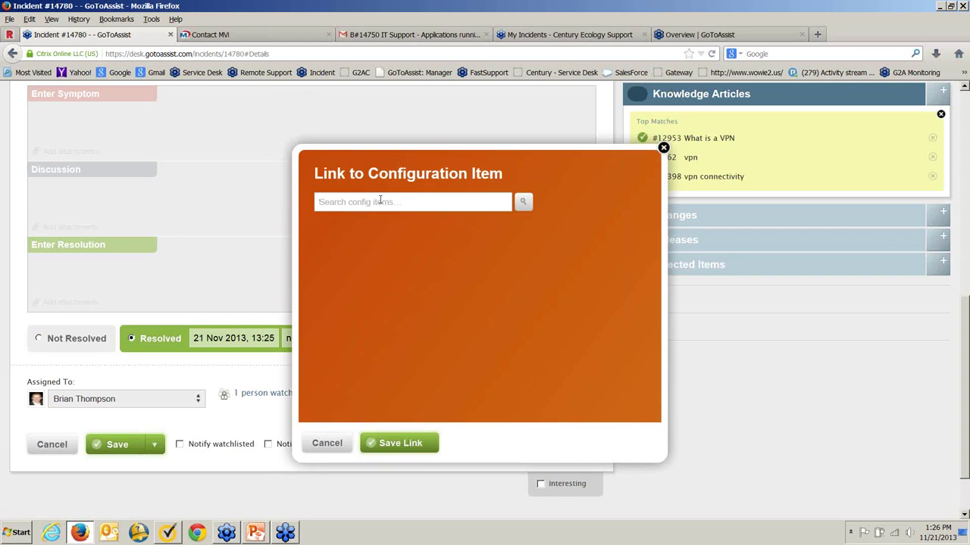
pyautogui.write('Brian')
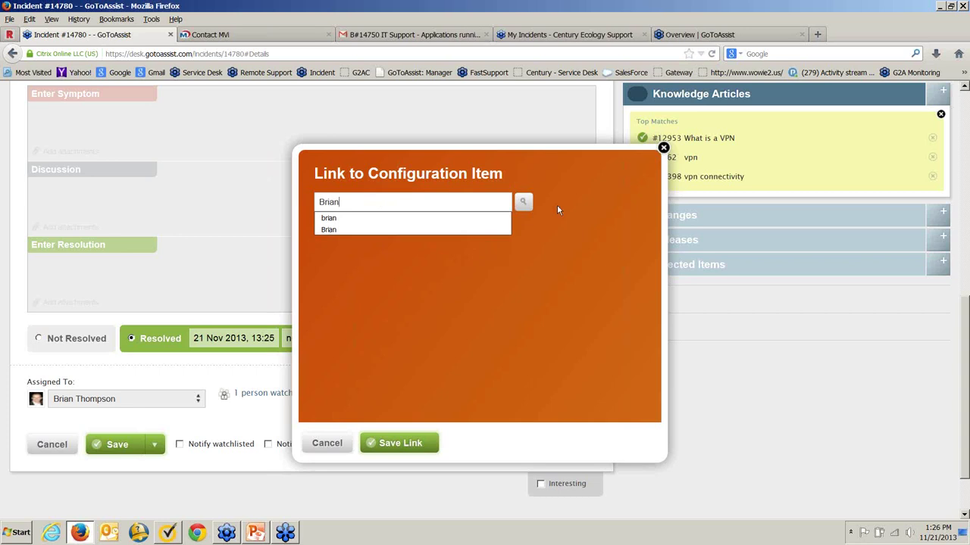
pyautogui.click(520, 203)
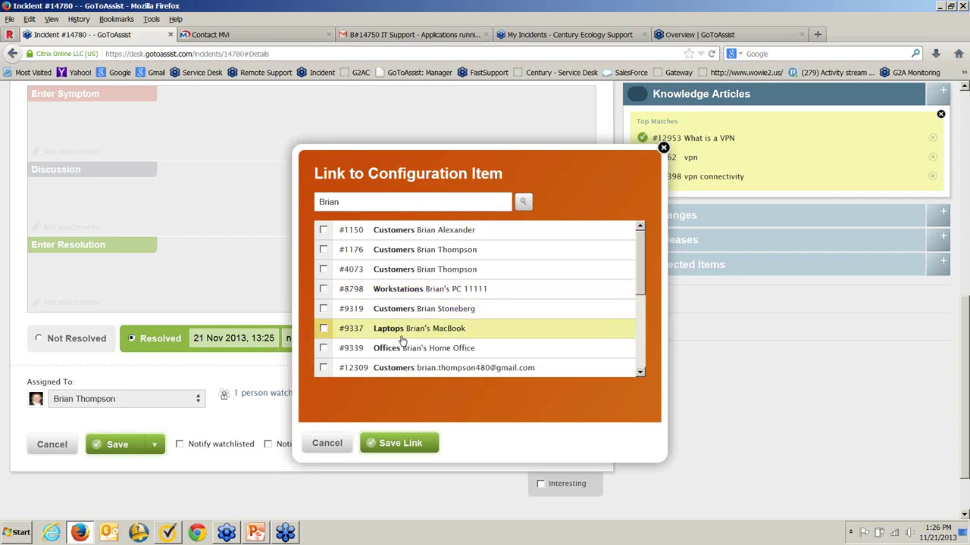
pyautogui.click(323, 289)
pyautogui.click(394, 444)
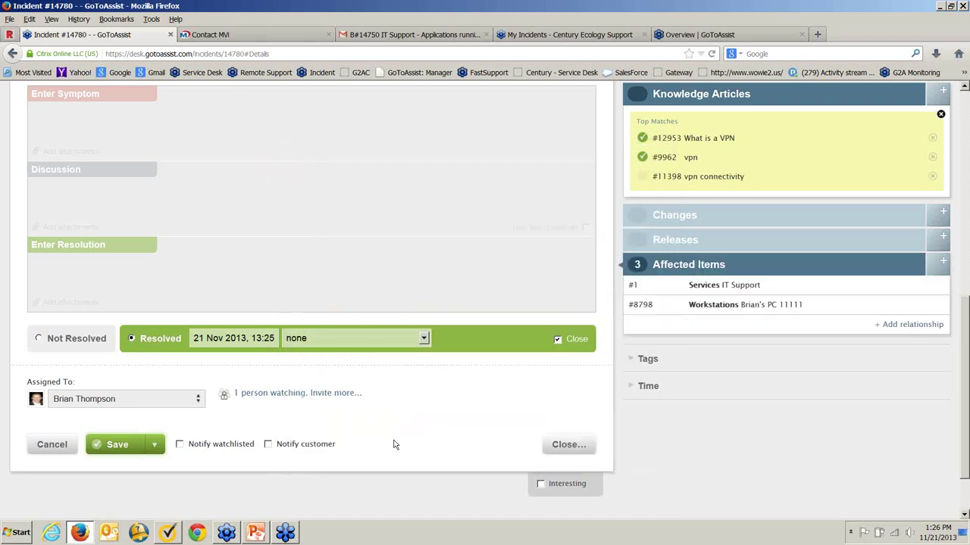
# Examine the linked workstation's configuration item page with its details and incident history, and return to the incident
pyautogui.click(705, 304)
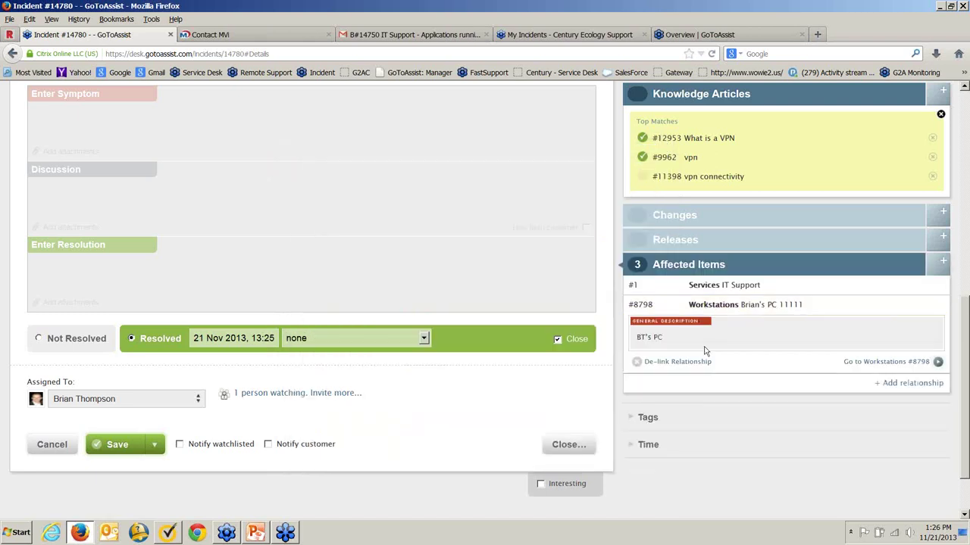
pyautogui.click(874, 362)
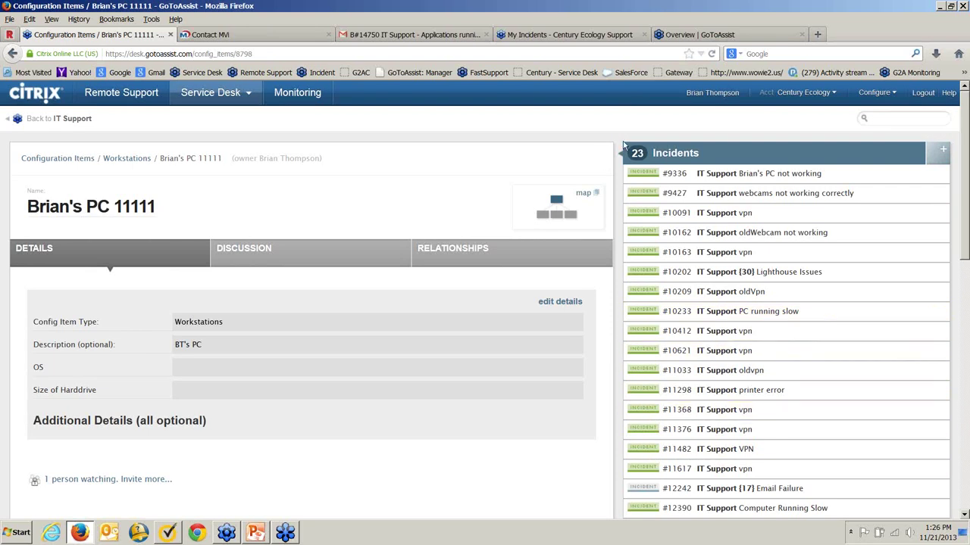
pyautogui.click(12, 54)
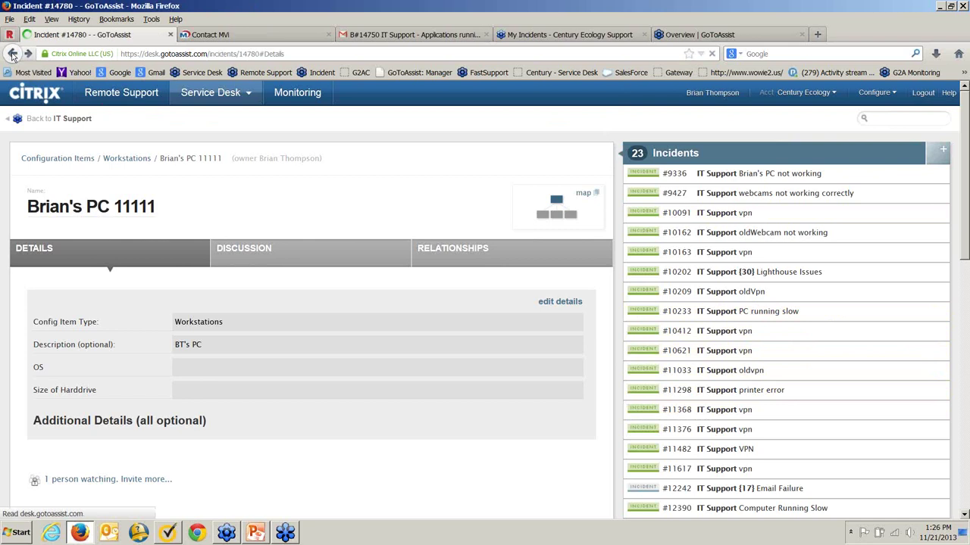
pyautogui.scroll(3, 448, 368)
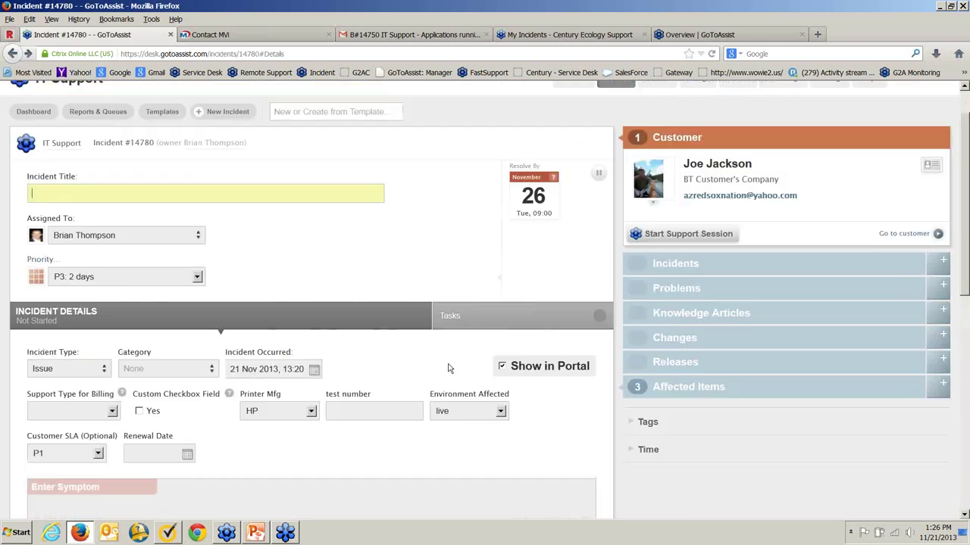
# Open the Service Desk reports and examine the Incident SLA Compliance report's filters and resolution chart
pyautogui.moveTo(207, 95)
pyautogui.click(199, 132)
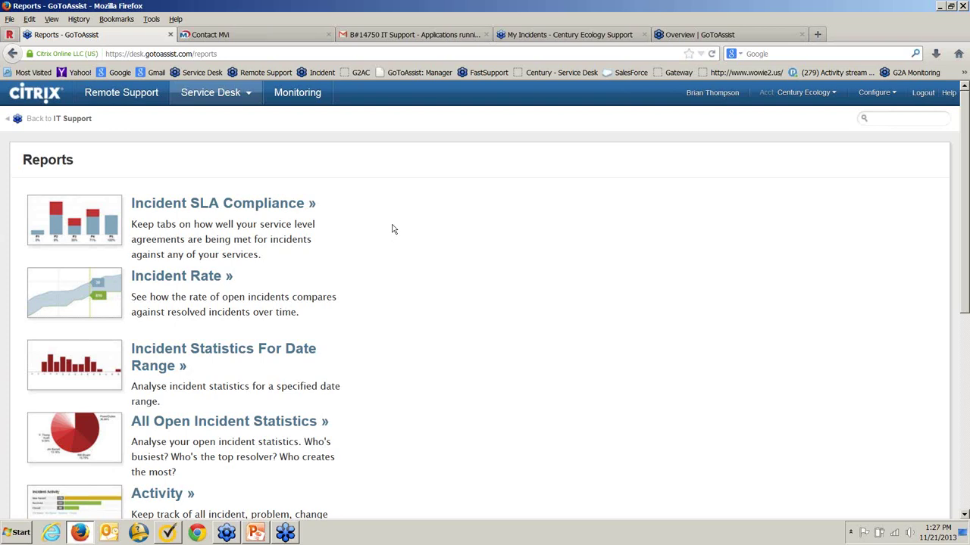
pyautogui.click(176, 205)
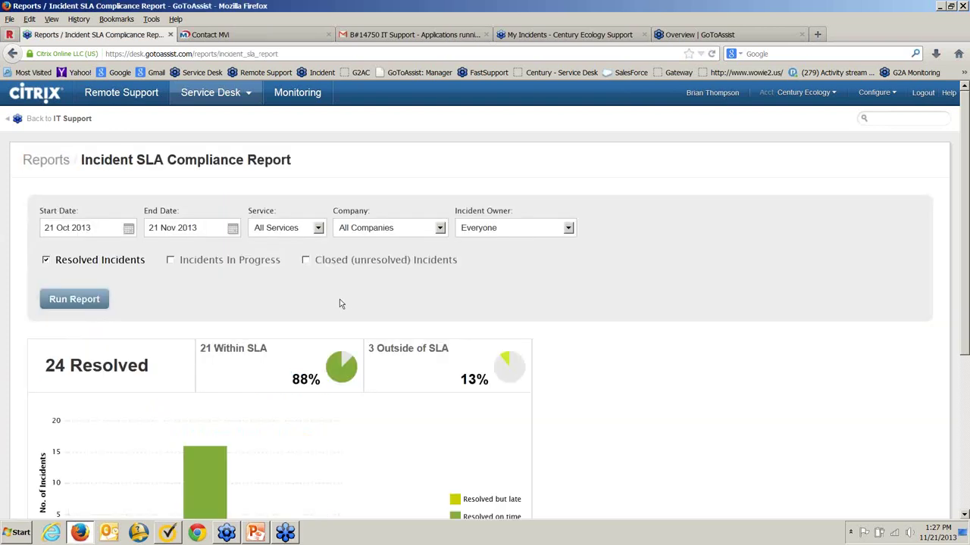
pyautogui.scroll(-4, 342, 306)
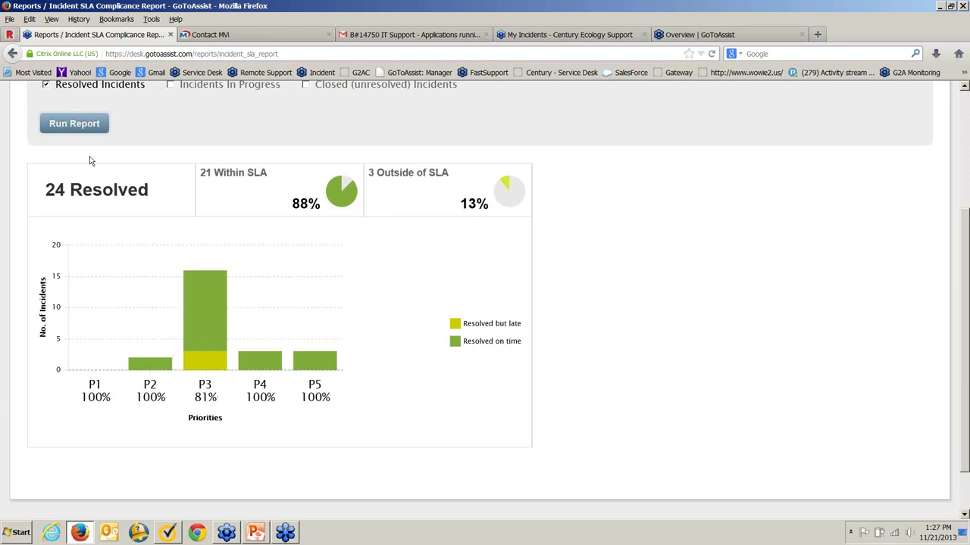
pyautogui.scroll(4, 90, 156)
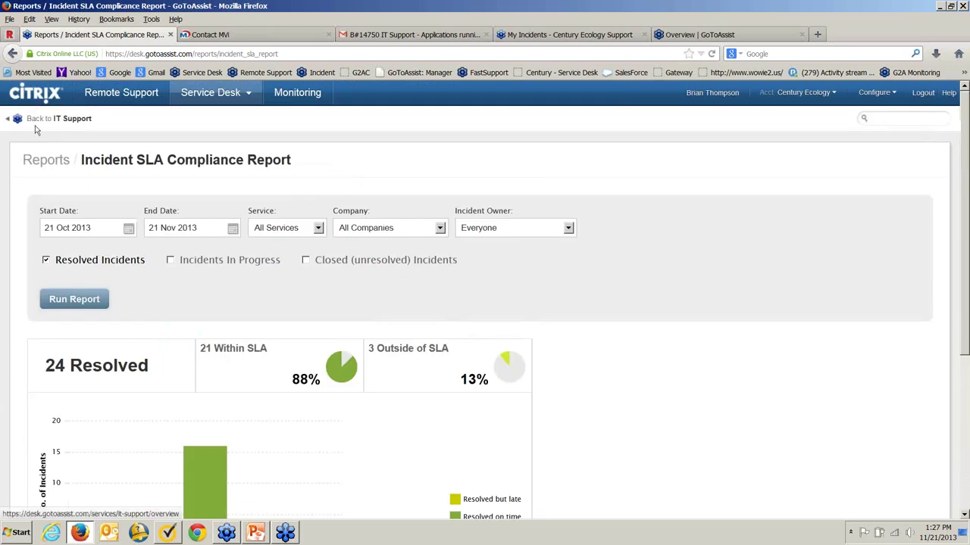
# Return to the list of reports and look through the available types, down to Open / Closed Incident Statistics
pyautogui.click(46, 162)
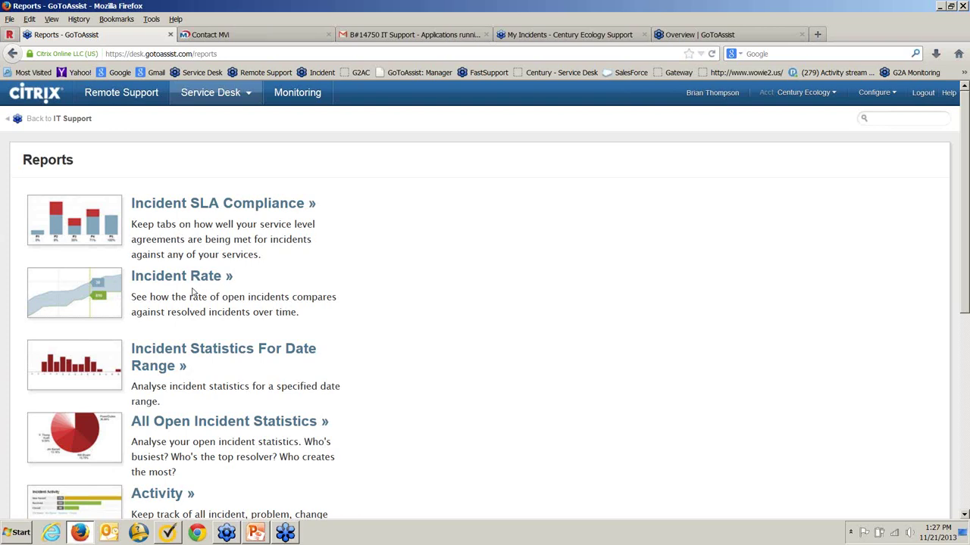
pyautogui.scroll(-2, 278, 319)
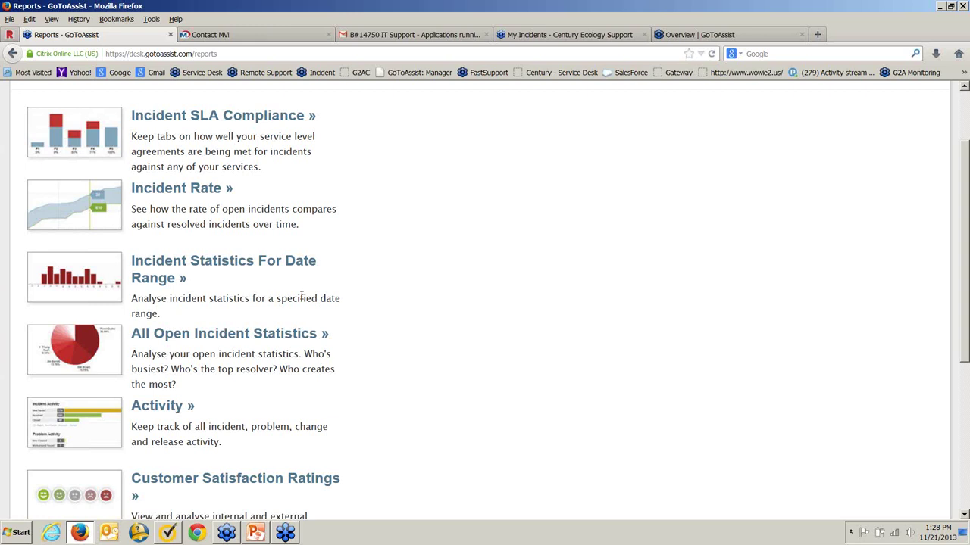
pyautogui.scroll(-1, 301, 295)
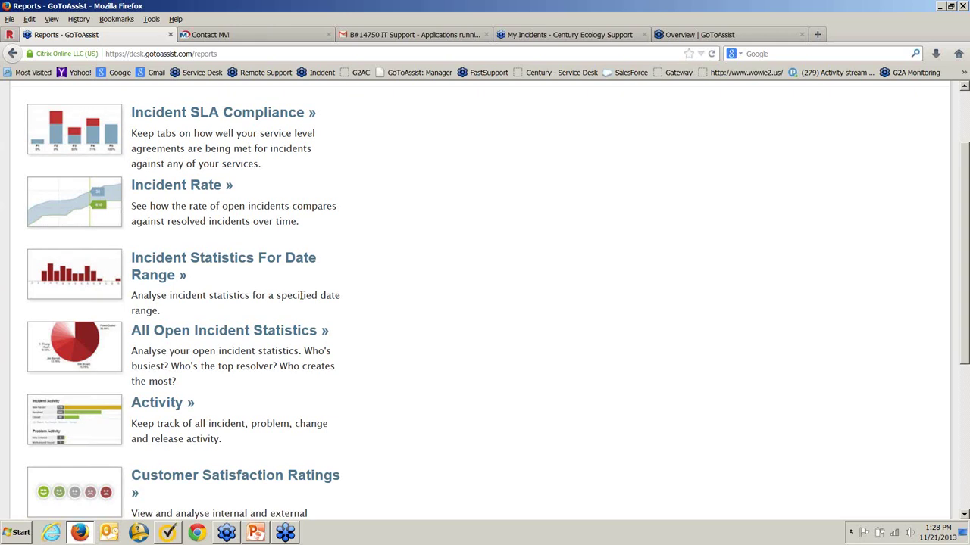
pyautogui.scroll(-4, 301, 295)
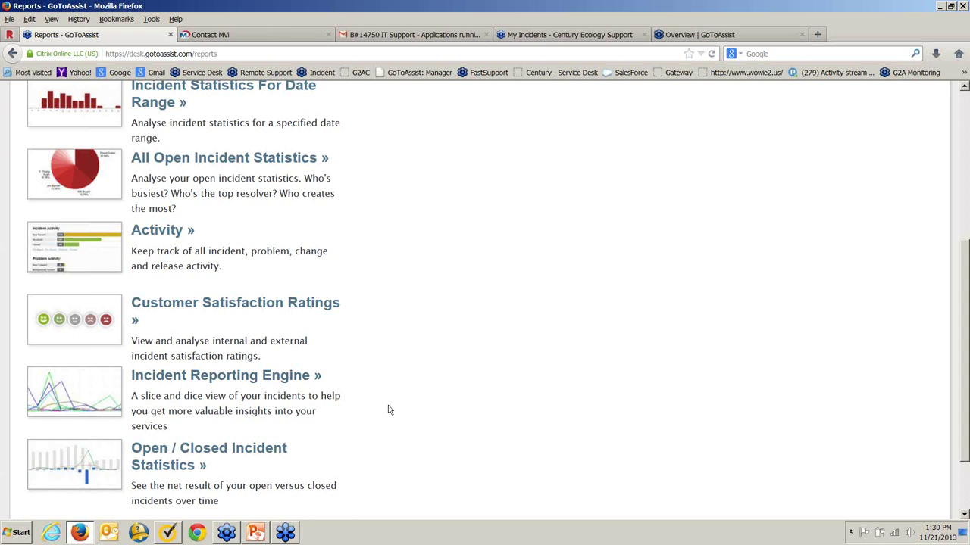
pyautogui.scroll(-2, 388, 410)
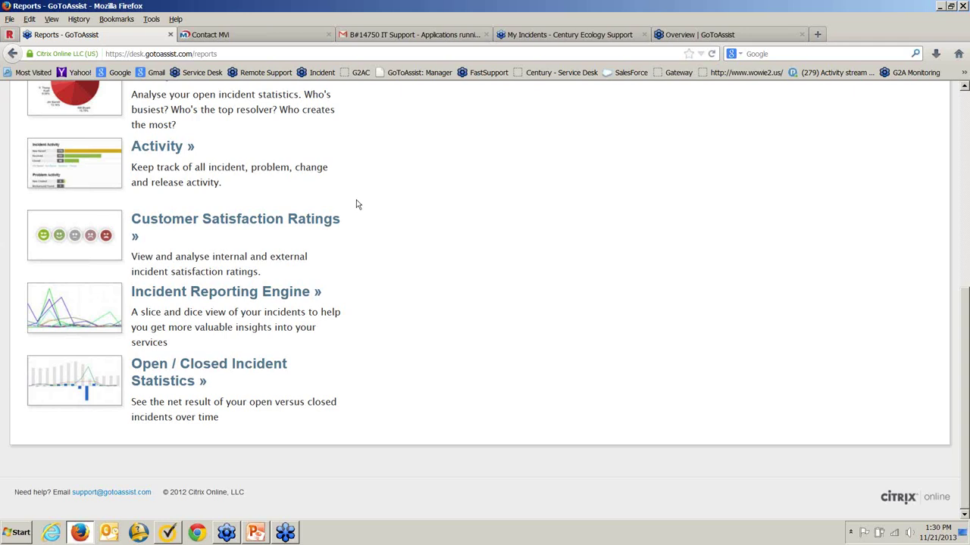
pyautogui.scroll(5, 356, 204)
# Open the IT Support incidents dashboard and review the open incidents and the dashboard queues
pyautogui.moveTo(211, 92)
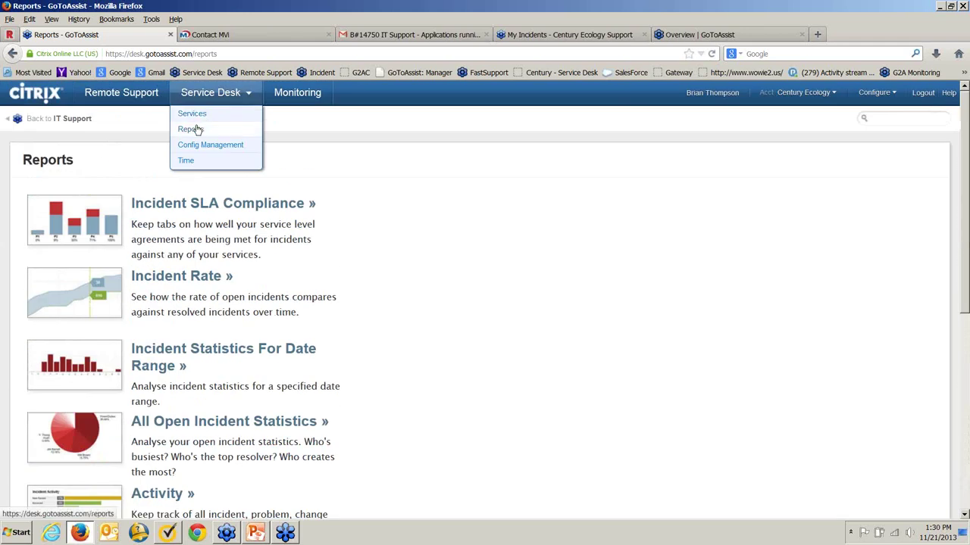
pyautogui.click(195, 116)
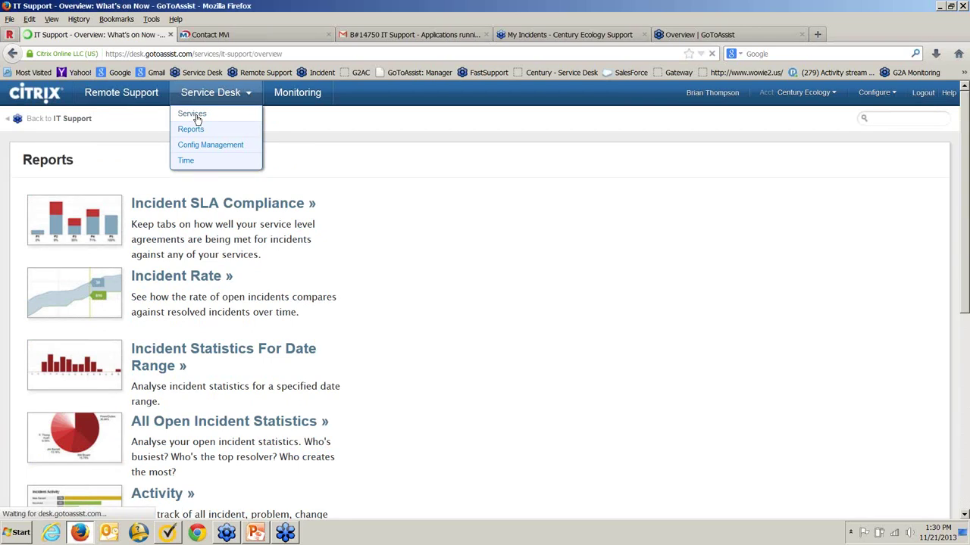
pyautogui.moveTo(616, 123)
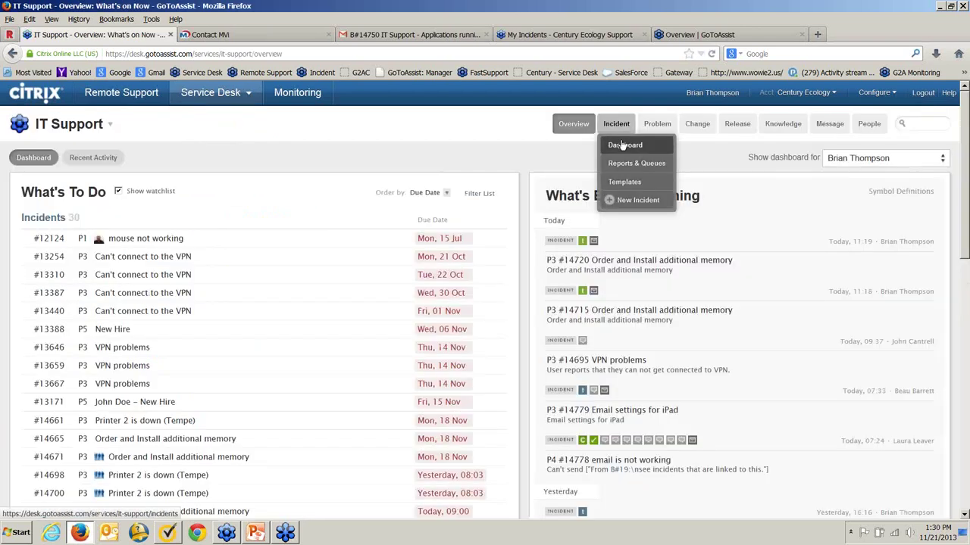
pyautogui.click(621, 144)
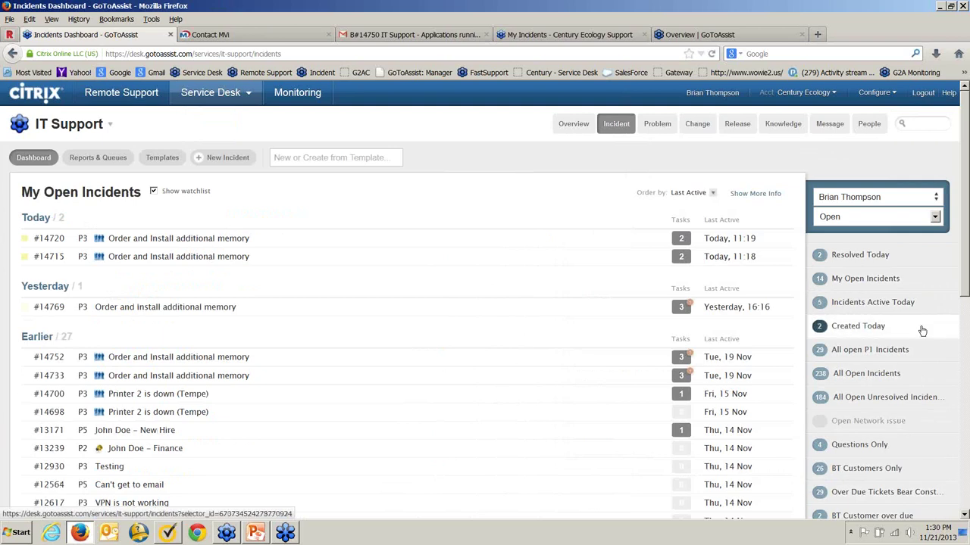
pyautogui.scroll(-4, 920, 330)
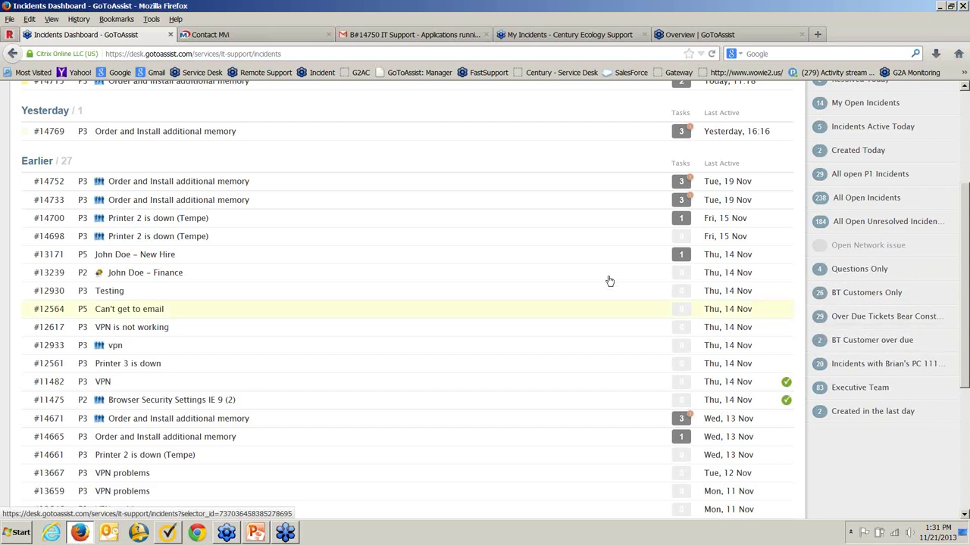
pyautogui.scroll(5, 608, 281)
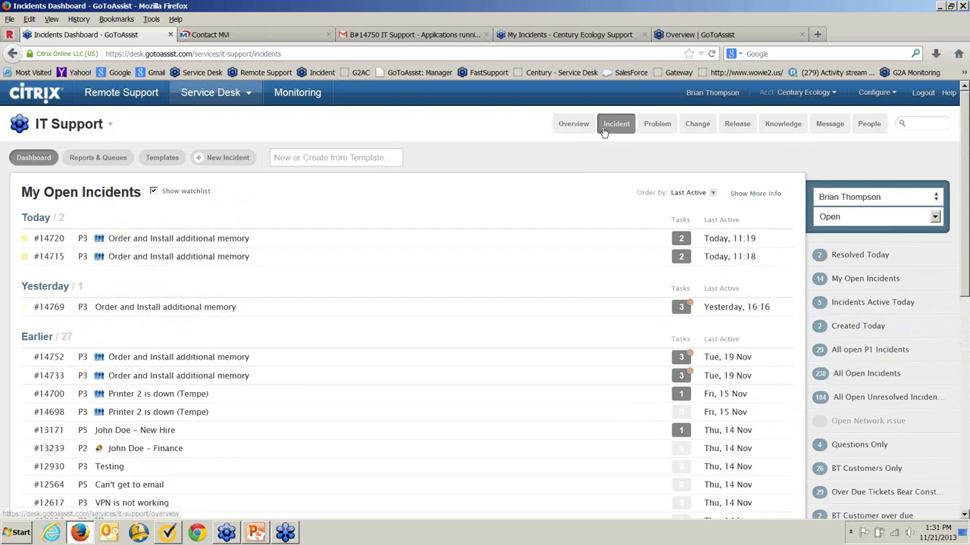
# Start a new incident report from Reports & Queues and add the conditions Any Customer and SLA Met
pyautogui.moveTo(616, 125)
pyautogui.click(626, 165)
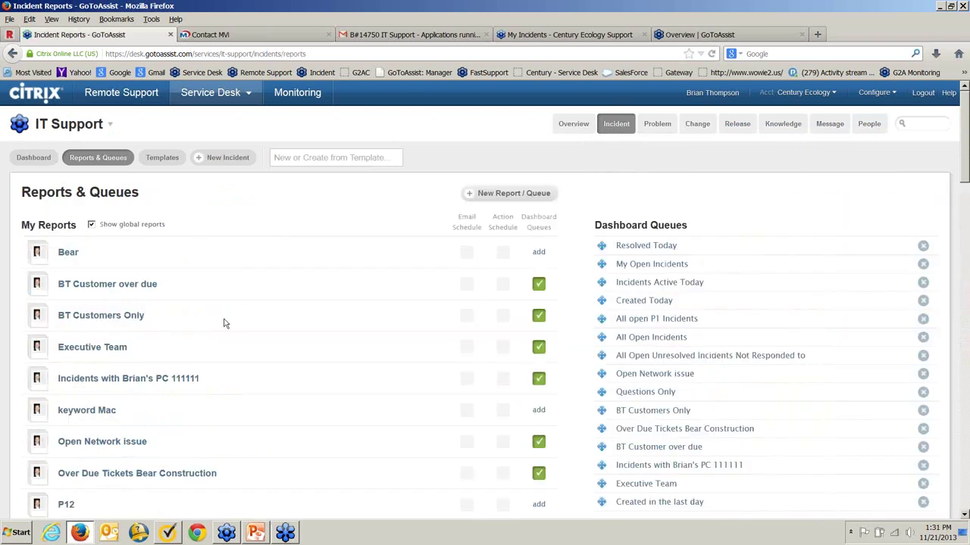
pyautogui.click(513, 199)
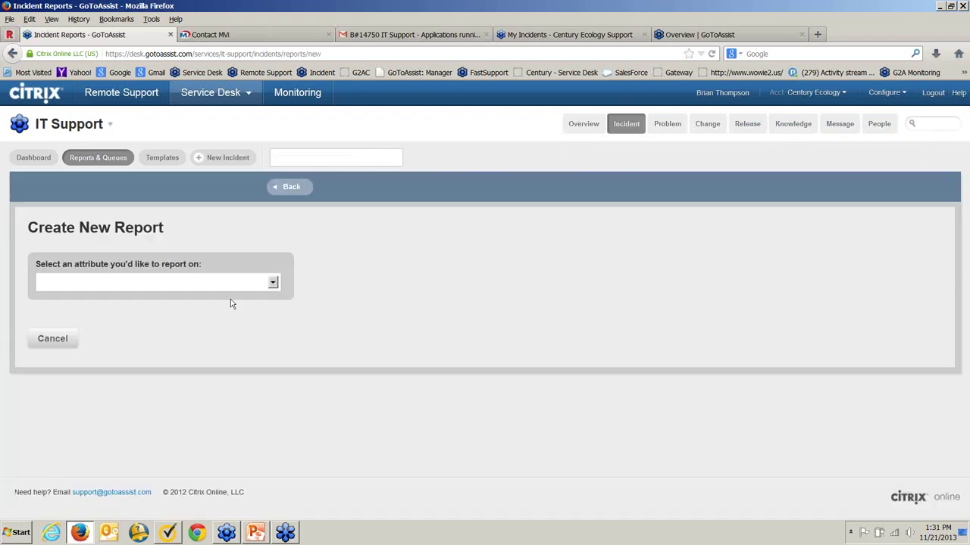
pyautogui.click(267, 286)
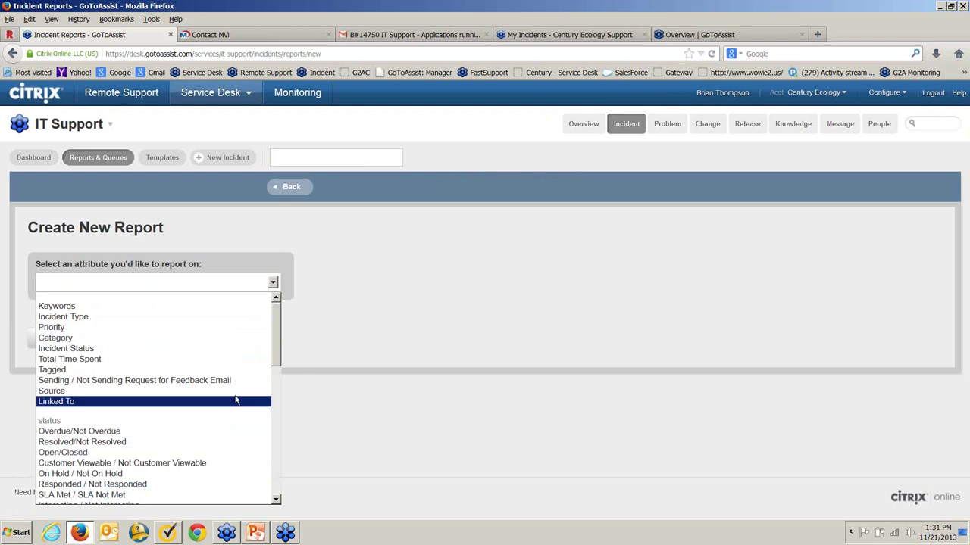
pyautogui.moveTo(278, 325); pyautogui.dragTo(277, 388)
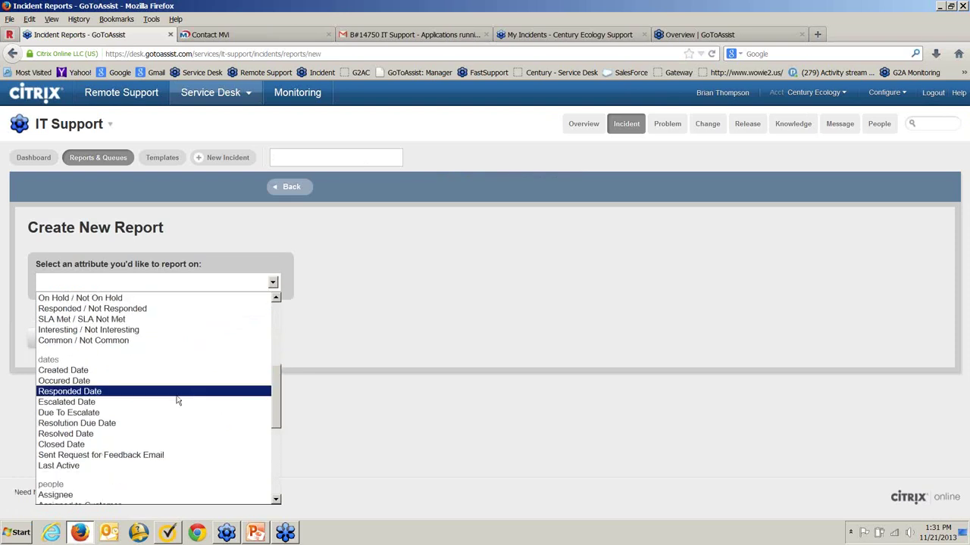
pyautogui.scroll(-3, 271, 388)
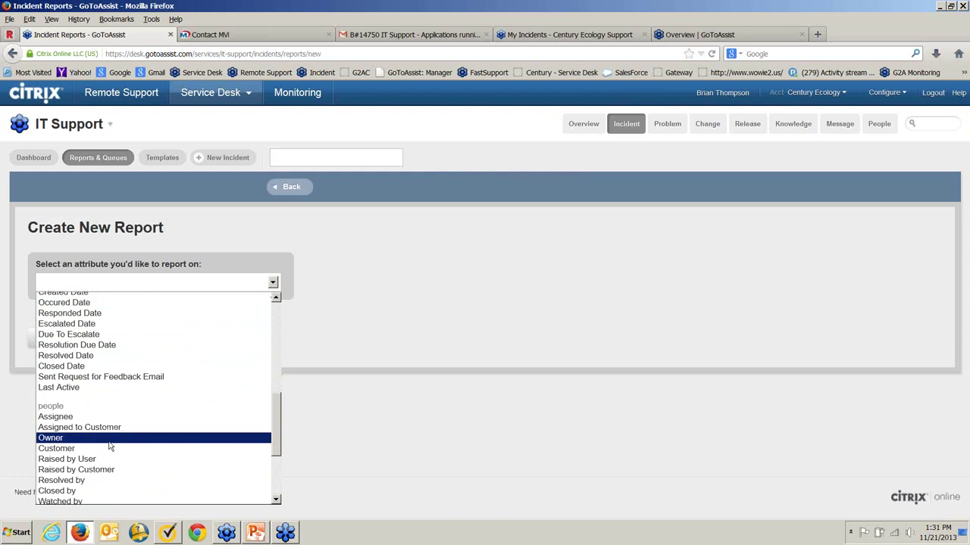
pyautogui.click(107, 449)
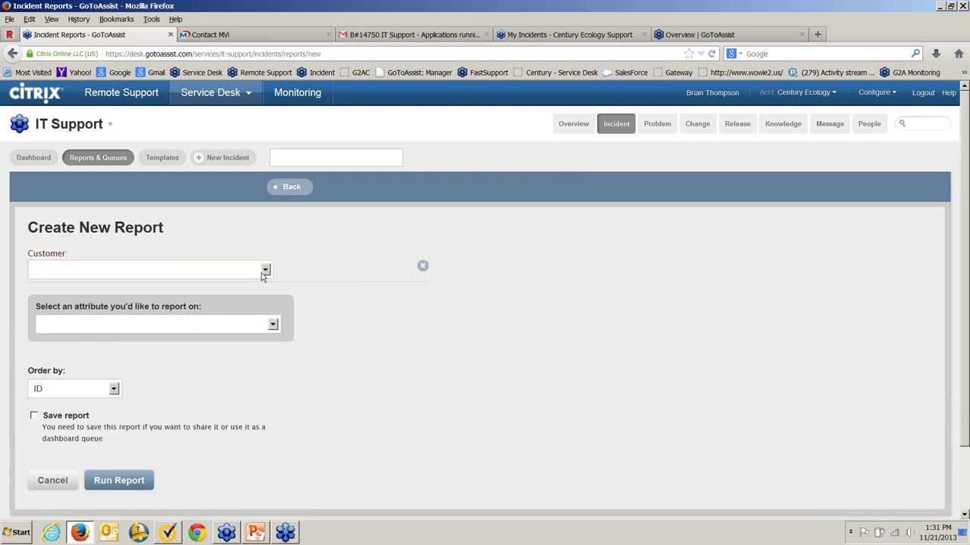
pyautogui.click(264, 271)
pyautogui.click(278, 260)
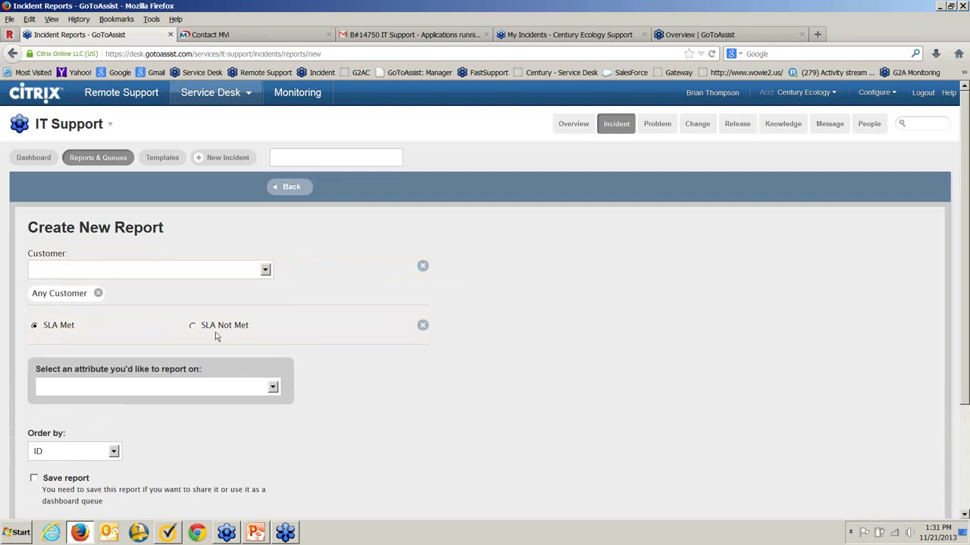
# Try an Overdue condition in the new report, and remove both the Overdue and SLA conditions
pyautogui.click(272, 387)
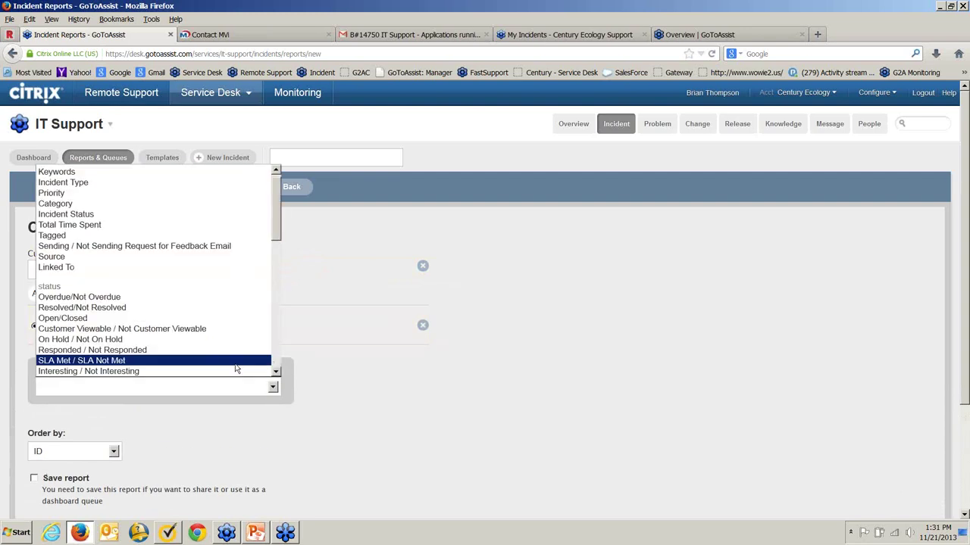
pyautogui.click(214, 298)
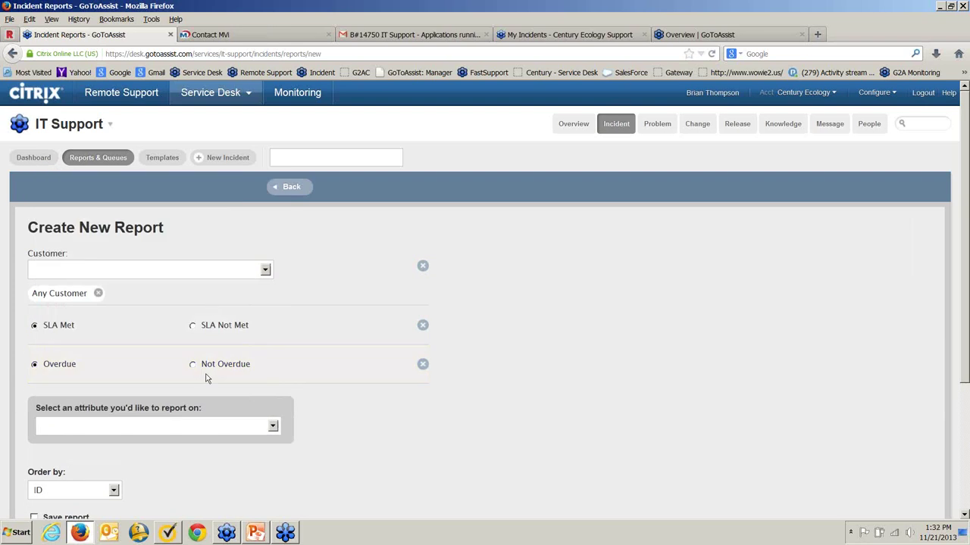
pyautogui.click(422, 365)
pyautogui.click(422, 326)
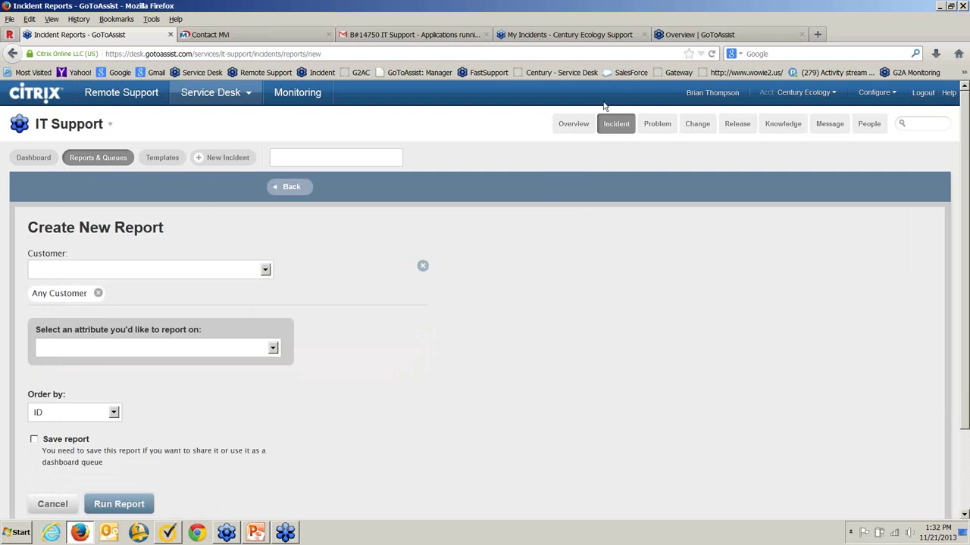
# Return to Reports & Queues, enable the action schedule of the BT Customer over due report and look through the available actions
pyautogui.moveTo(611, 130)
pyautogui.click(612, 161)
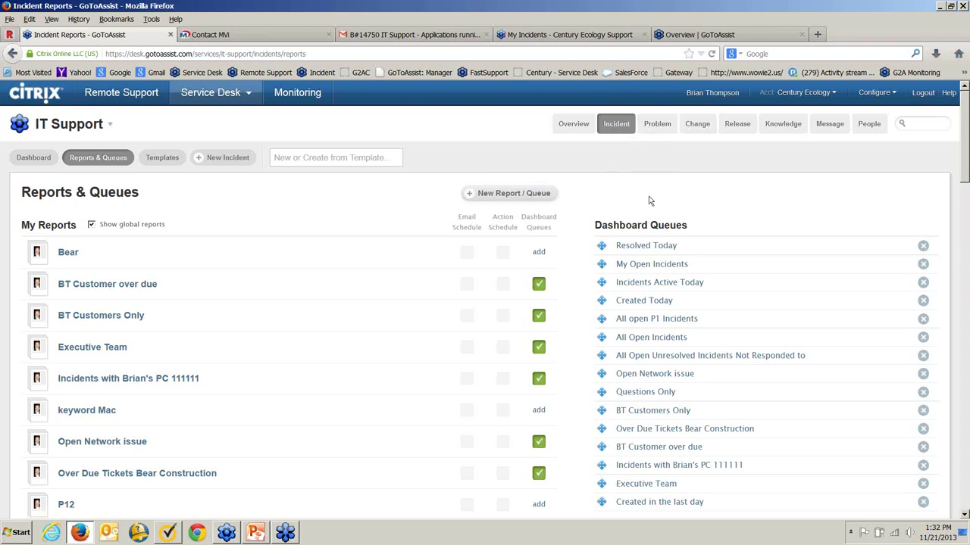
pyautogui.click(505, 284)
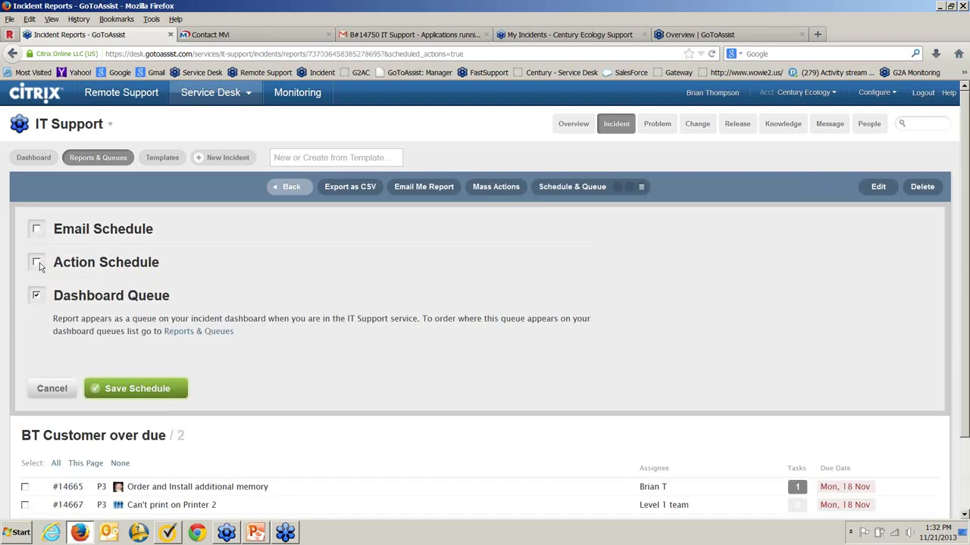
pyautogui.click(37, 263)
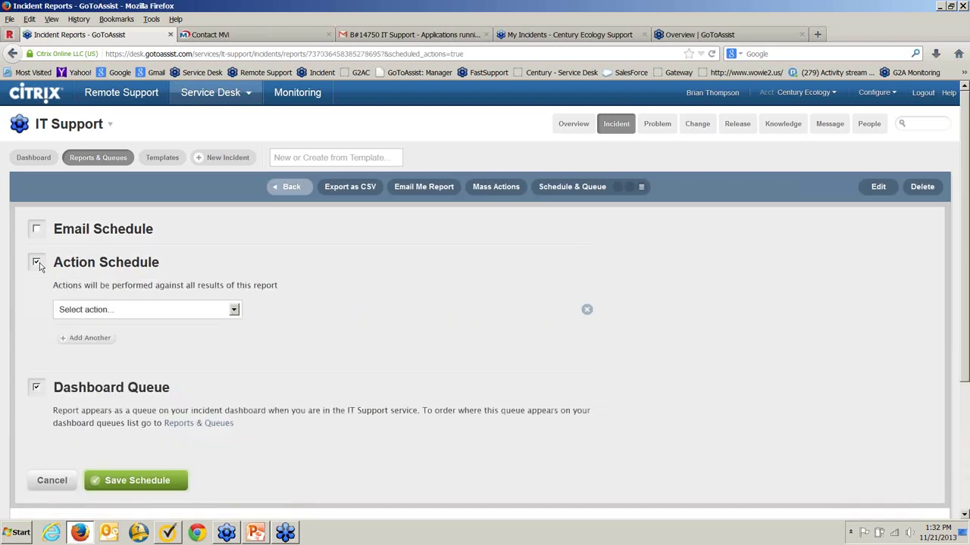
pyautogui.click(233, 311)
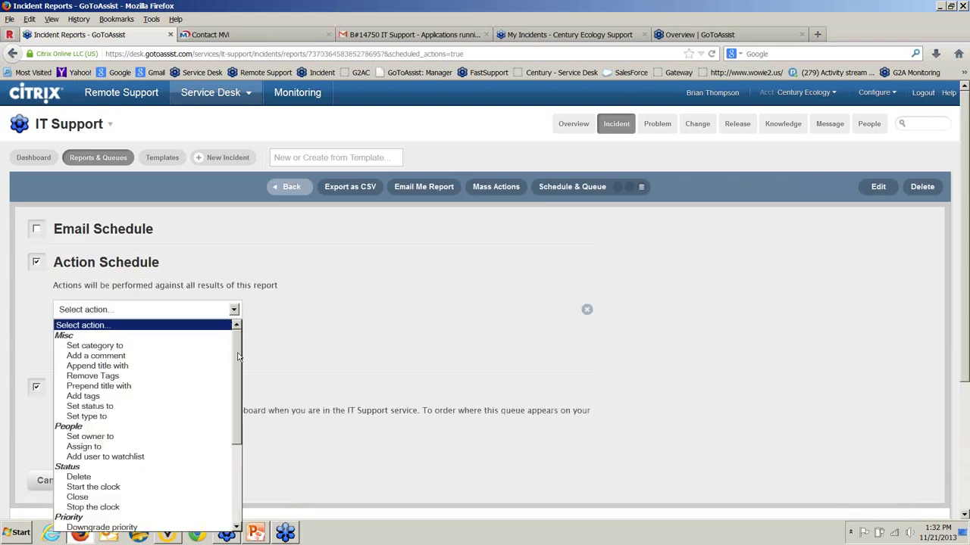
pyautogui.moveTo(239, 356); pyautogui.dragTo(241, 414)
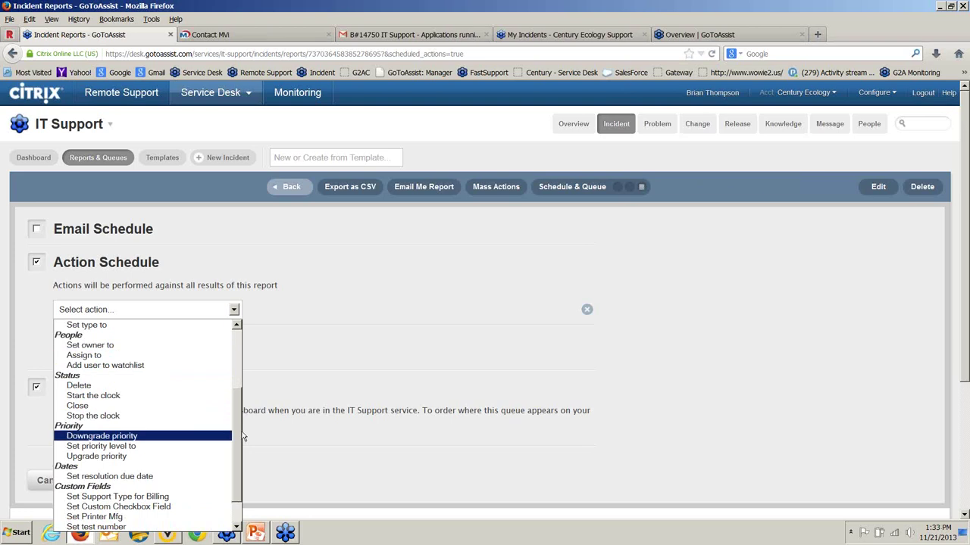
pyautogui.moveTo(238, 431); pyautogui.dragTo(231, 349)
pyautogui.click(300, 292)
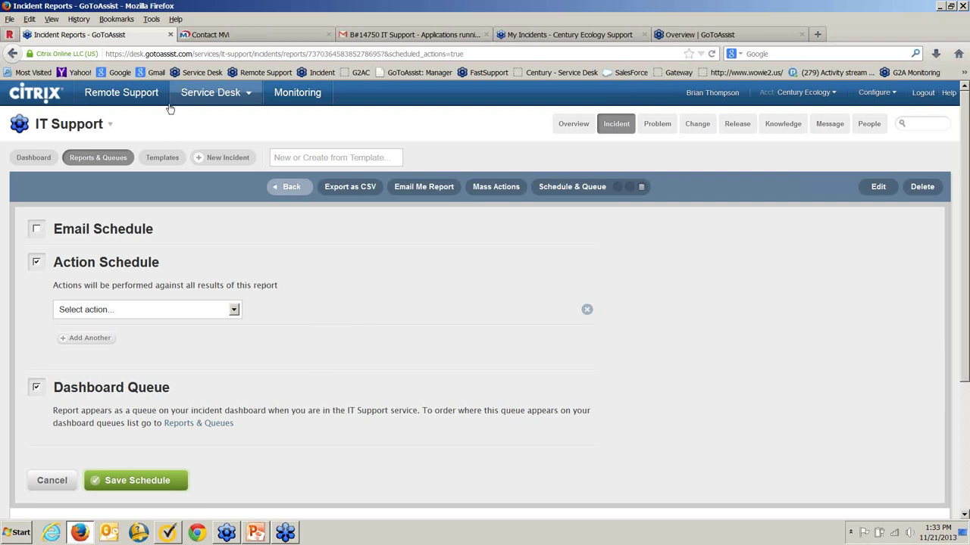
# Open the configuration items and examine the Workstations category with its items and management options
pyautogui.moveTo(184, 98)
pyautogui.click(203, 146)
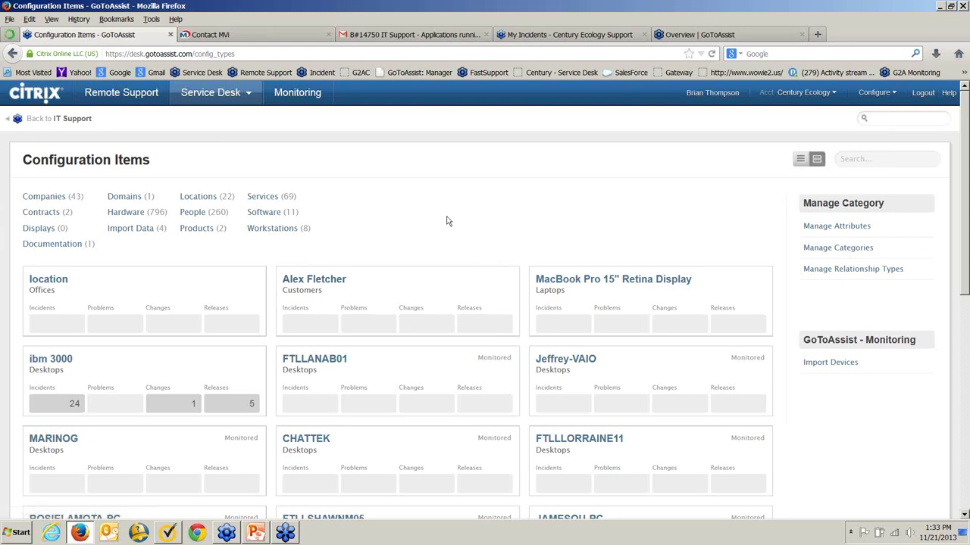
pyautogui.click(273, 229)
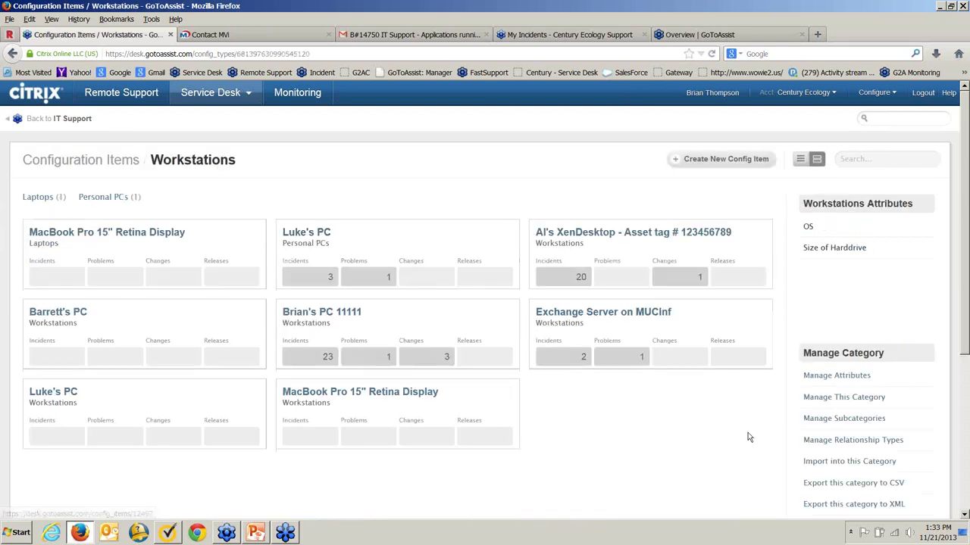
pyautogui.scroll(-2, 773, 432)
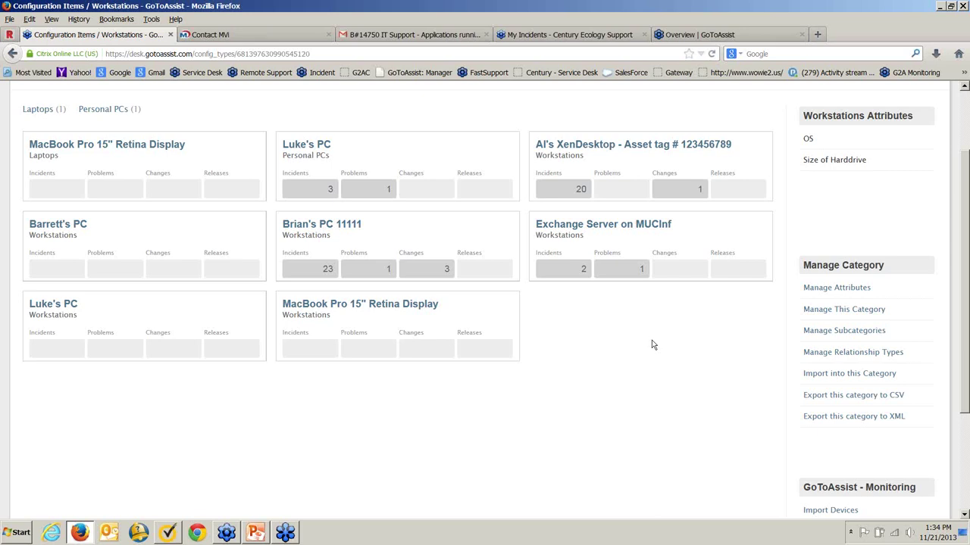
pyautogui.scroll(2, 651, 347)
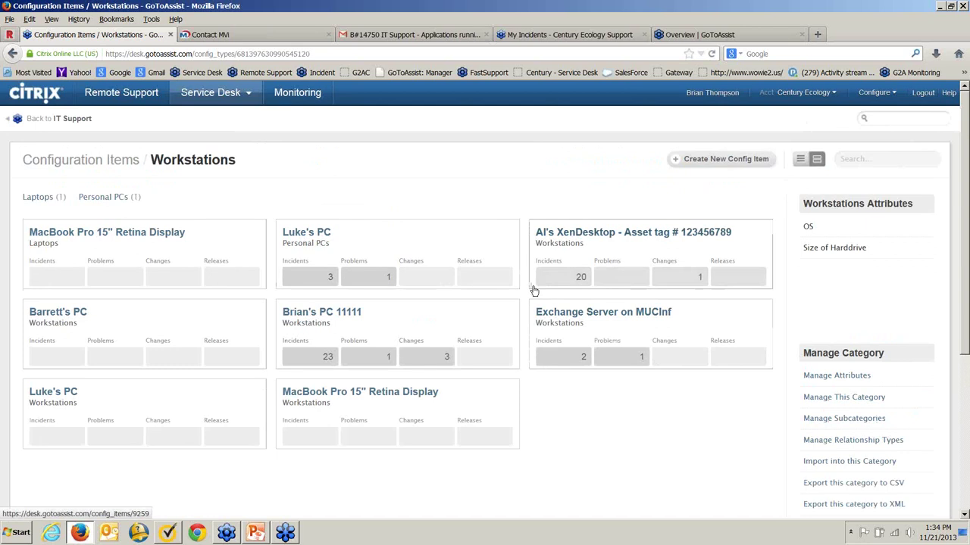
# Open the import of monitored devices and list the device types of the company Century Ecology
pyautogui.scroll(-3, 534, 292)
pyautogui.click(825, 368)
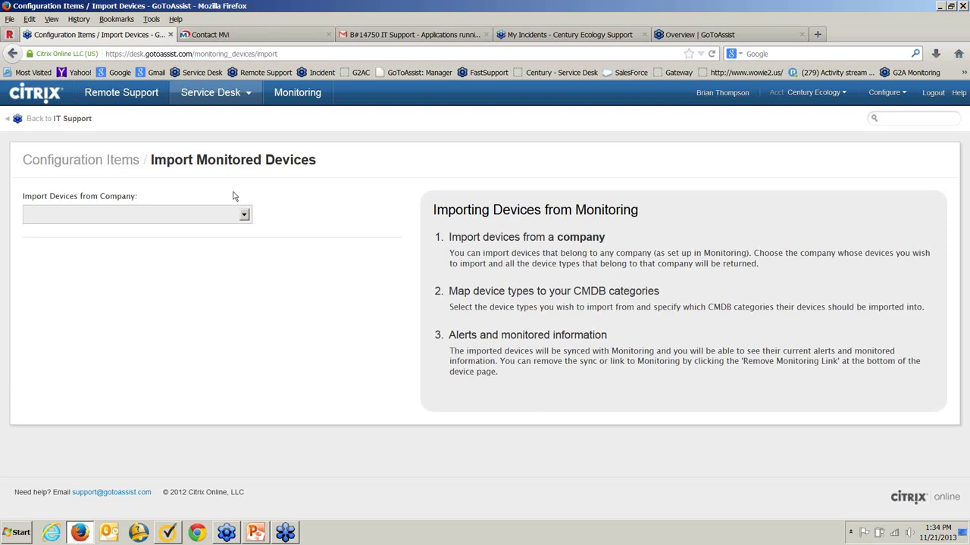
pyautogui.click(244, 215)
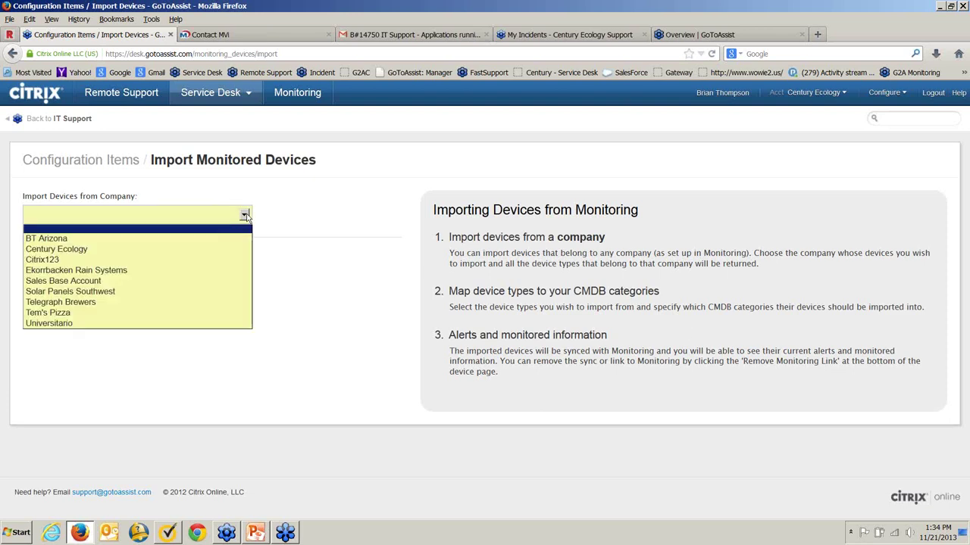
pyautogui.click(210, 251)
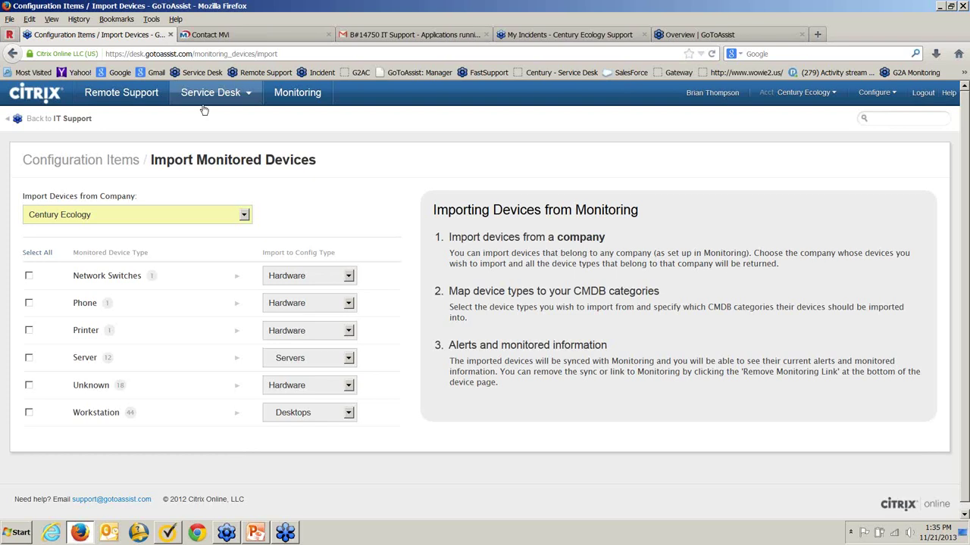
# Return to the Workstations configuration items and open the page of the PC named with 11111
pyautogui.click(100, 163)
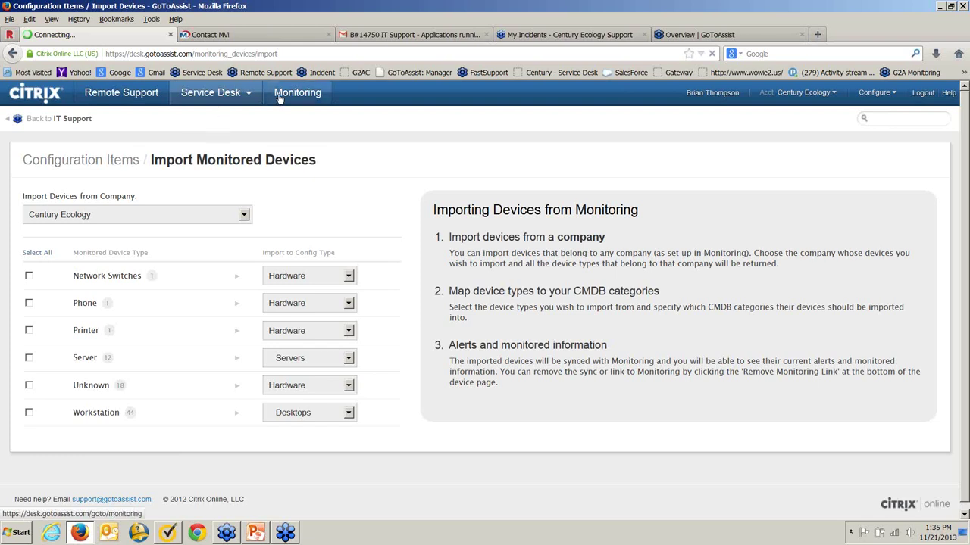
pyautogui.moveTo(213, 94)
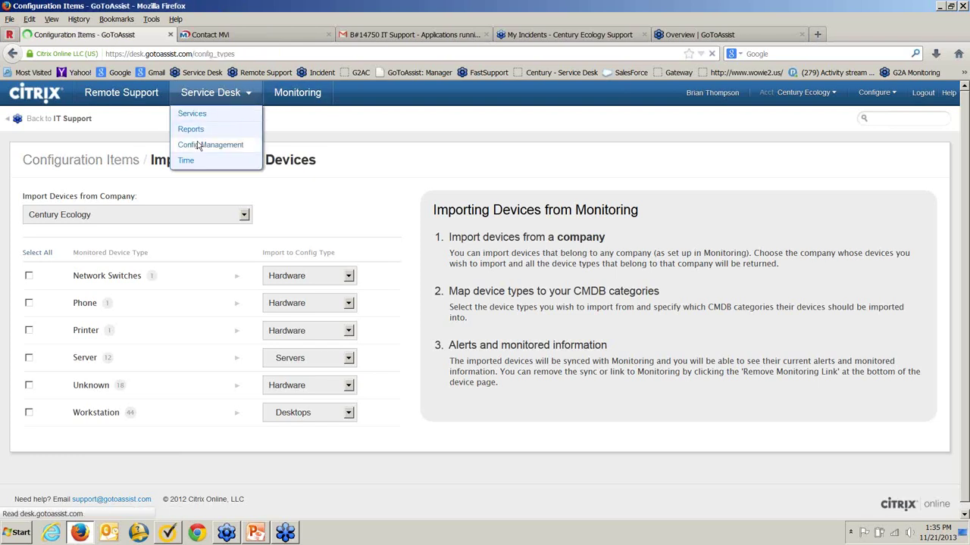
pyautogui.click(198, 146)
pyautogui.click(271, 233)
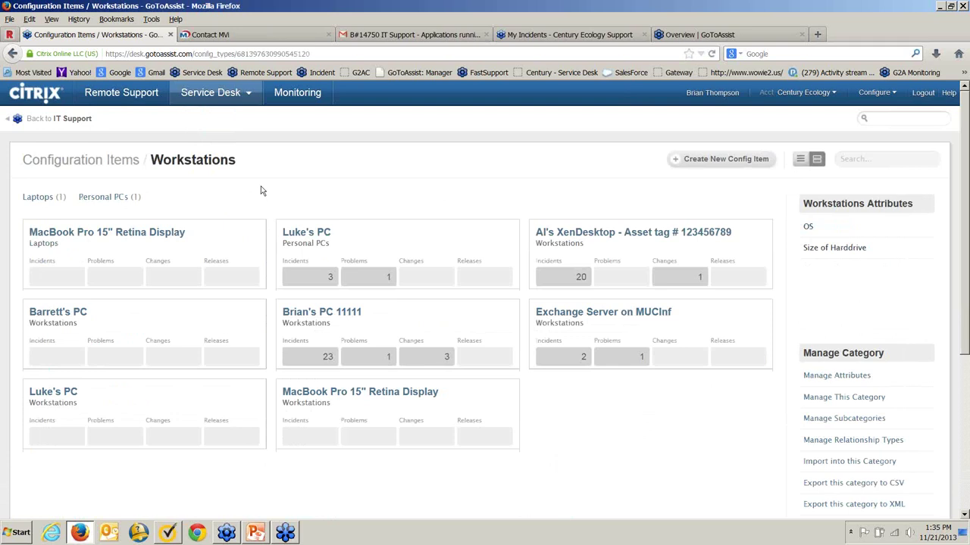
pyautogui.click(313, 316)
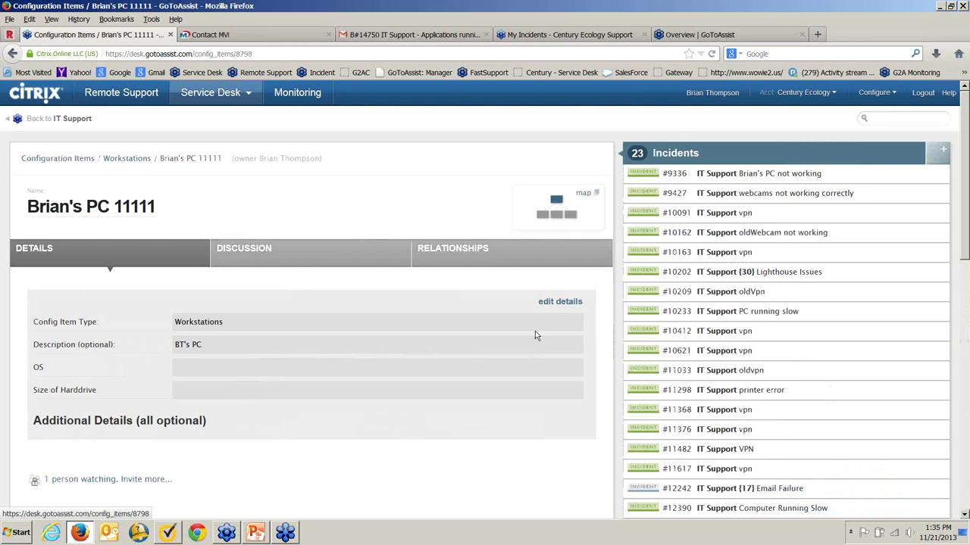
# Examine the workstation's discussion area, its direct relationships, and its linked incidents, problems, articles and changes
pyautogui.click(260, 250)
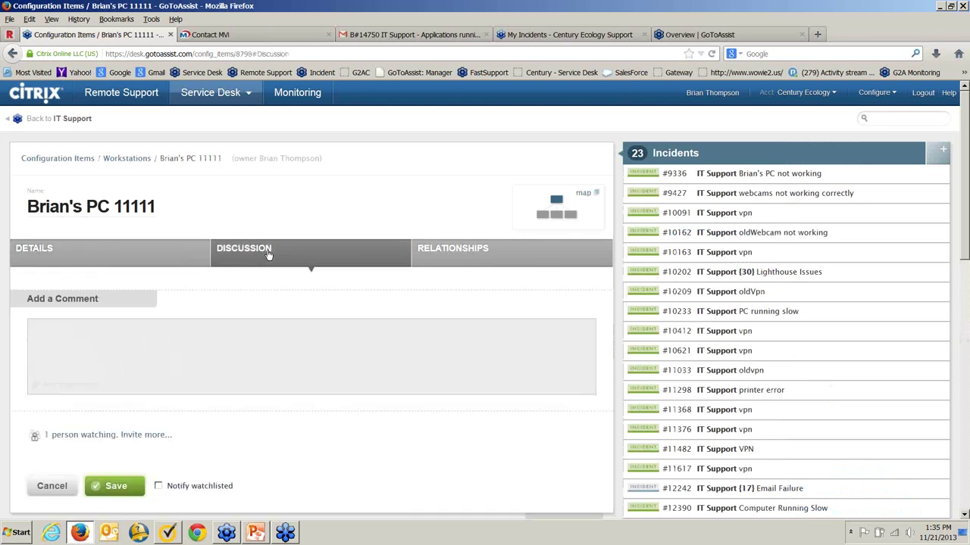
pyautogui.click(469, 252)
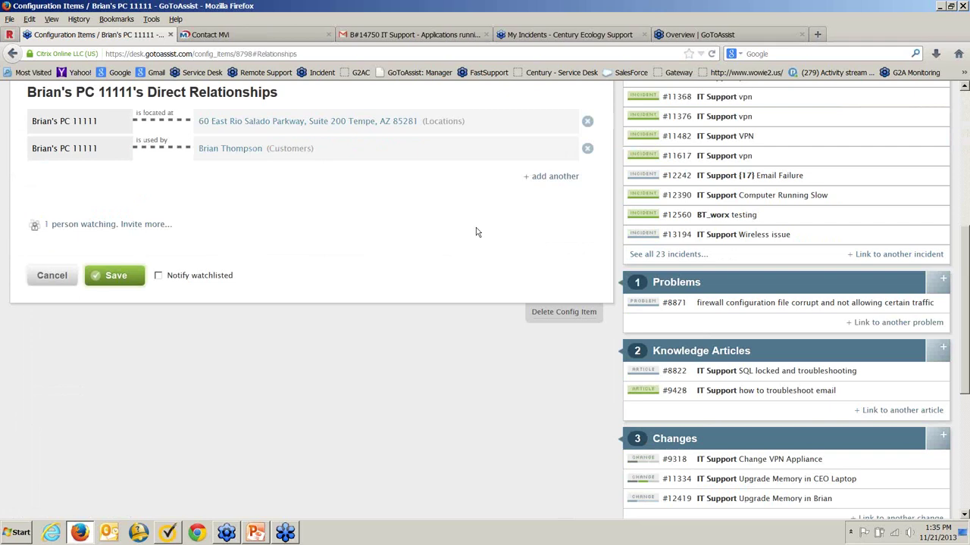
pyautogui.scroll(4, 475, 231)
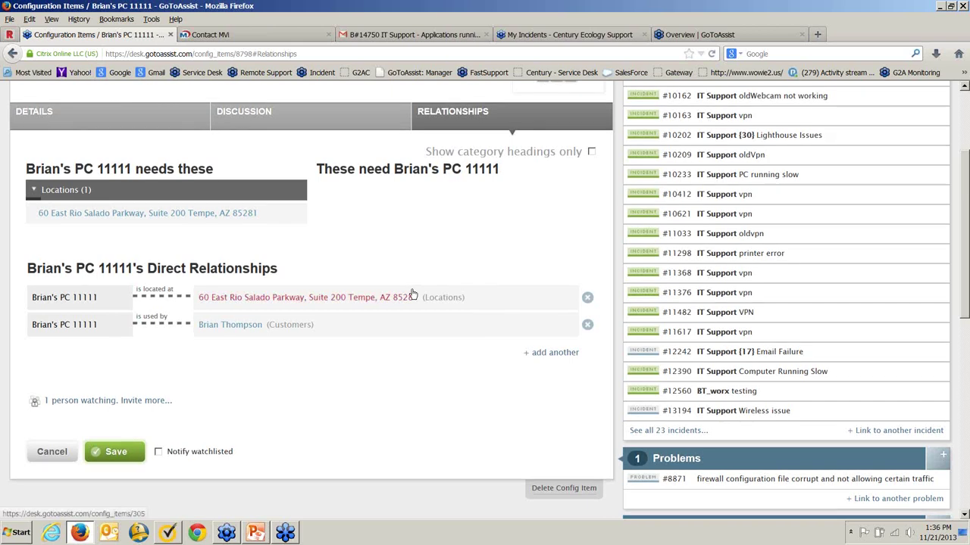
pyautogui.scroll(3, 413, 293)
# Switch to Monitoring, go to the Data Collection application and open the server02 crawler
pyautogui.click(210, 93)
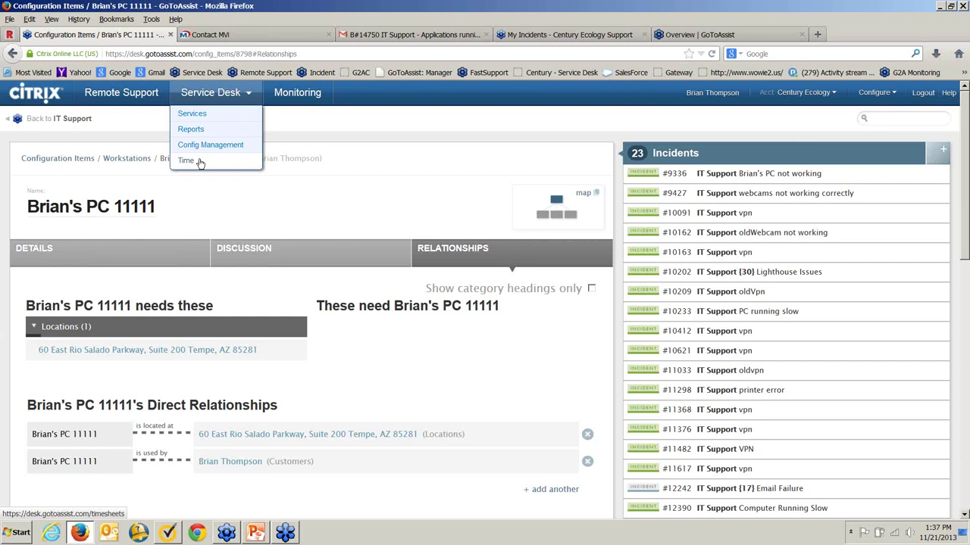
pyautogui.click(296, 94)
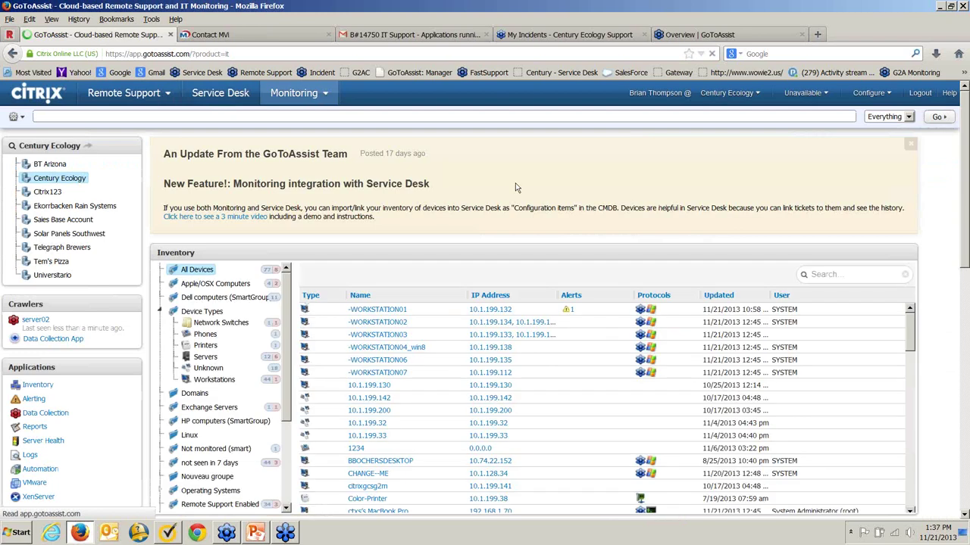
pyautogui.click(326, 99)
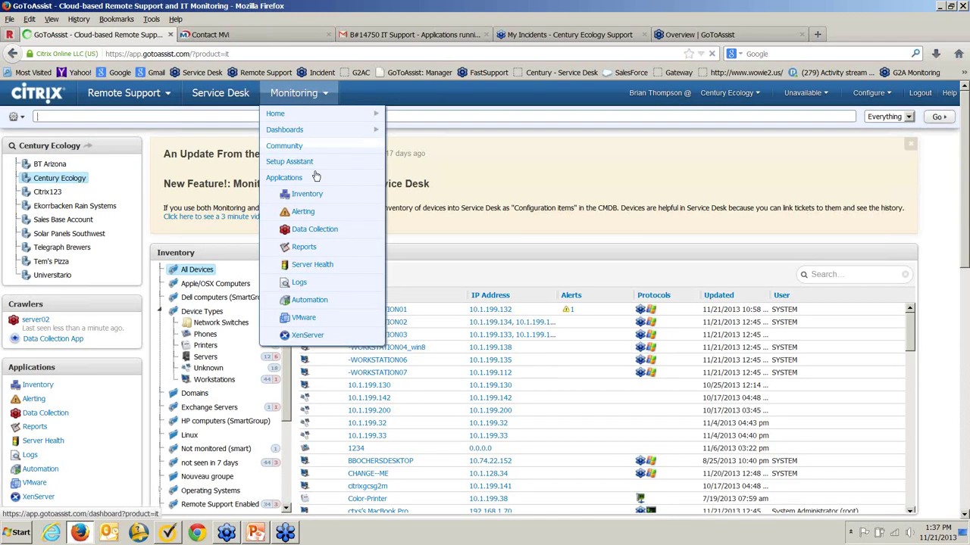
pyautogui.click(318, 232)
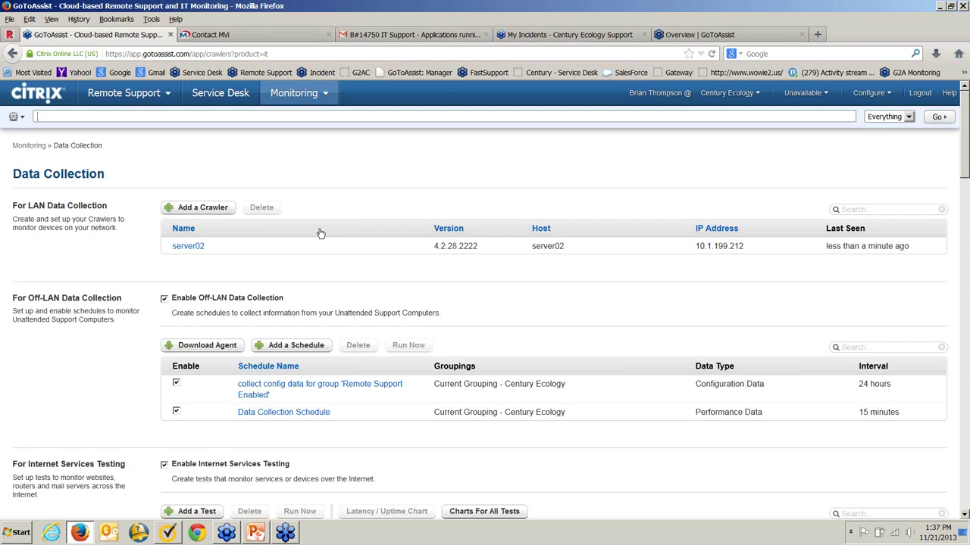
pyautogui.click(183, 247)
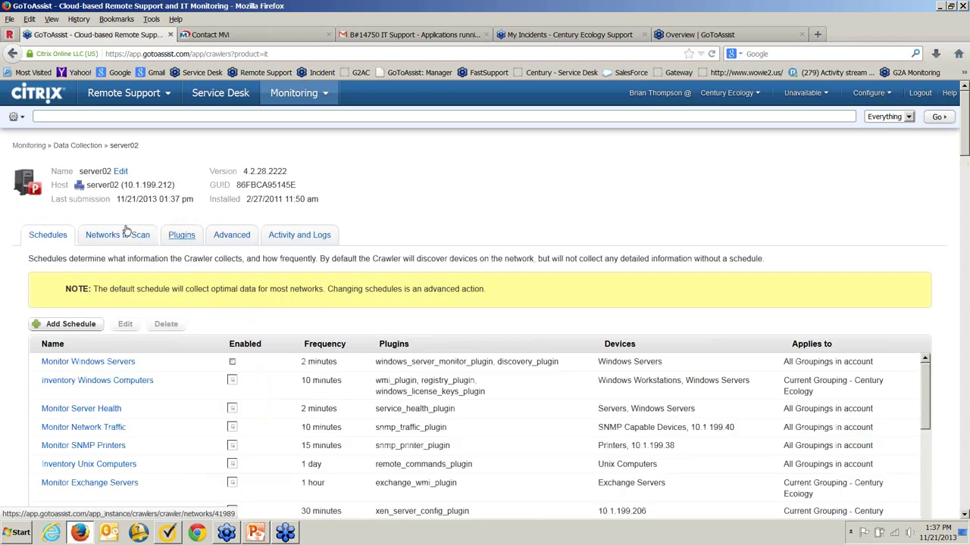
# Examine the crawler's networks to scan and the address types offered for adding a network, without adding one
pyautogui.click(127, 232)
pyautogui.click(53, 298)
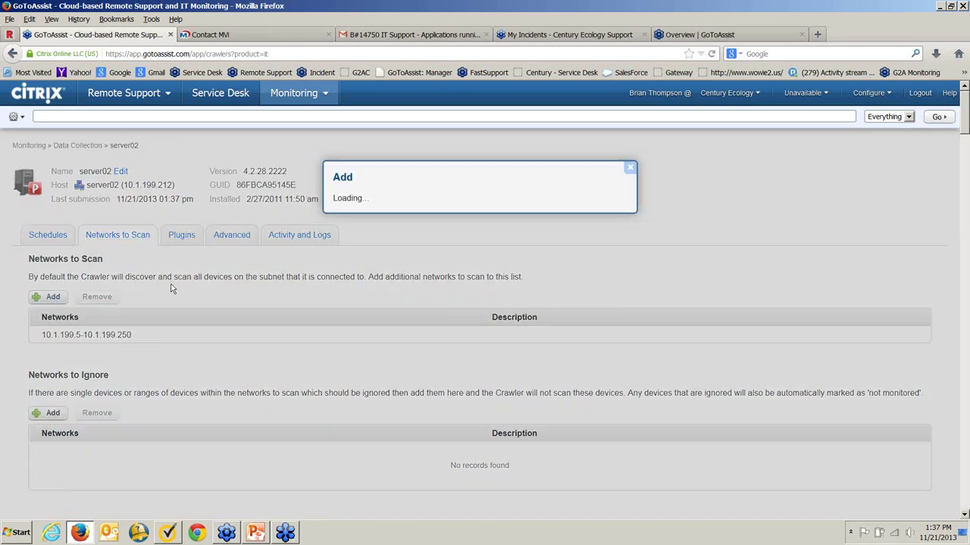
pyautogui.click(533, 212)
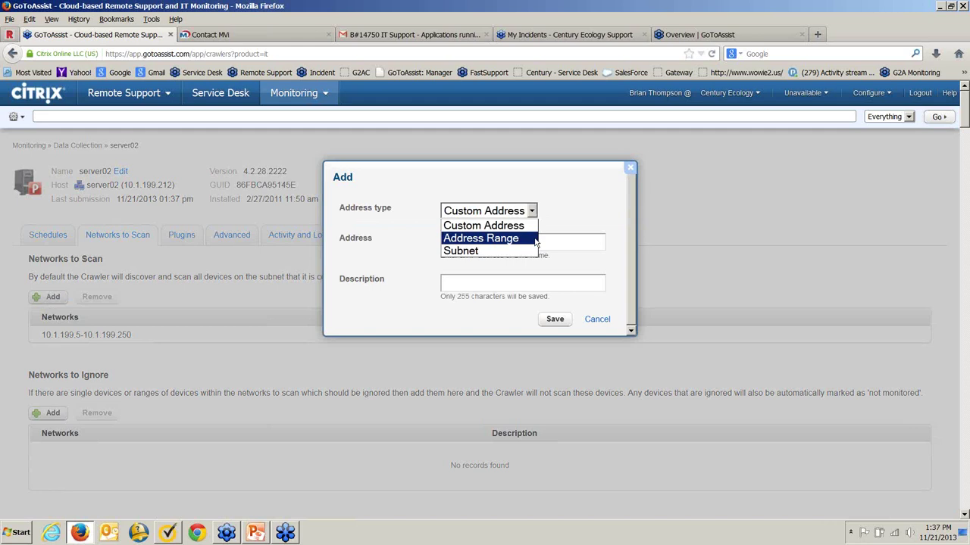
pyautogui.click(556, 213)
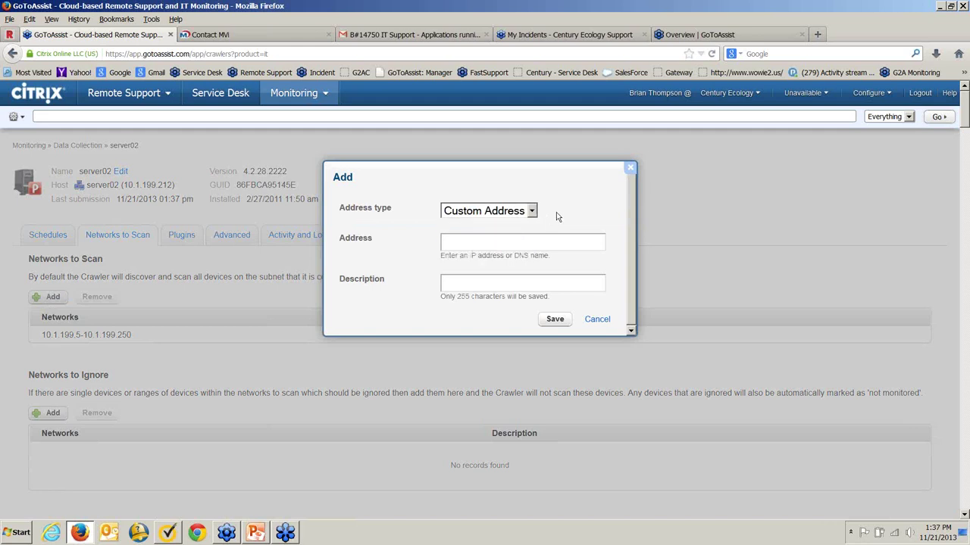
pyautogui.click(596, 324)
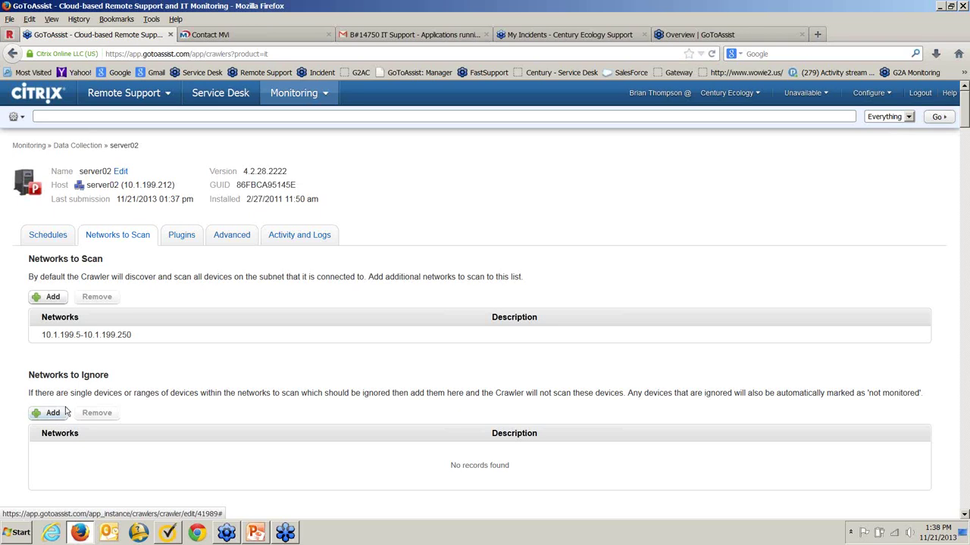
# Return to the Data Collection application and review the crawlers, off-LAN schedules and internet services tests
pyautogui.click(296, 92)
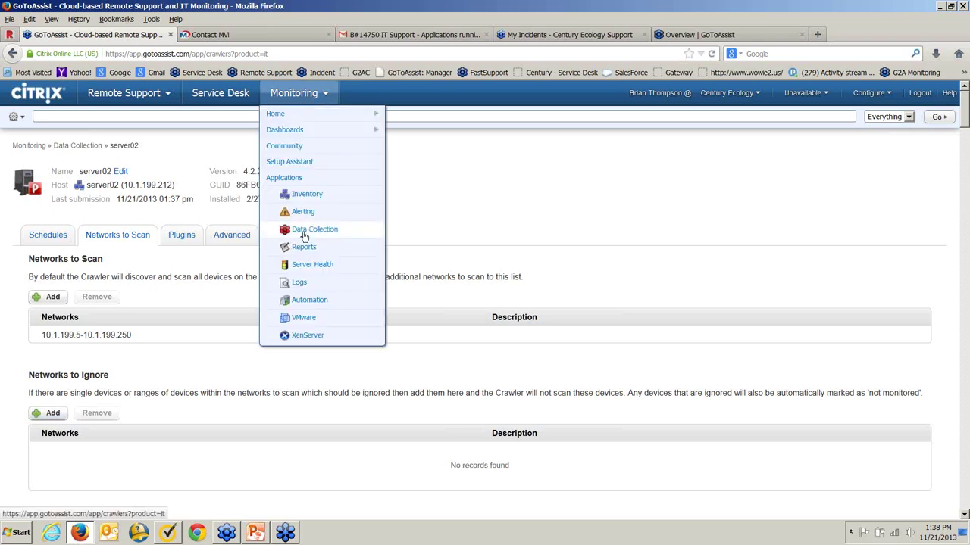
pyautogui.click(305, 230)
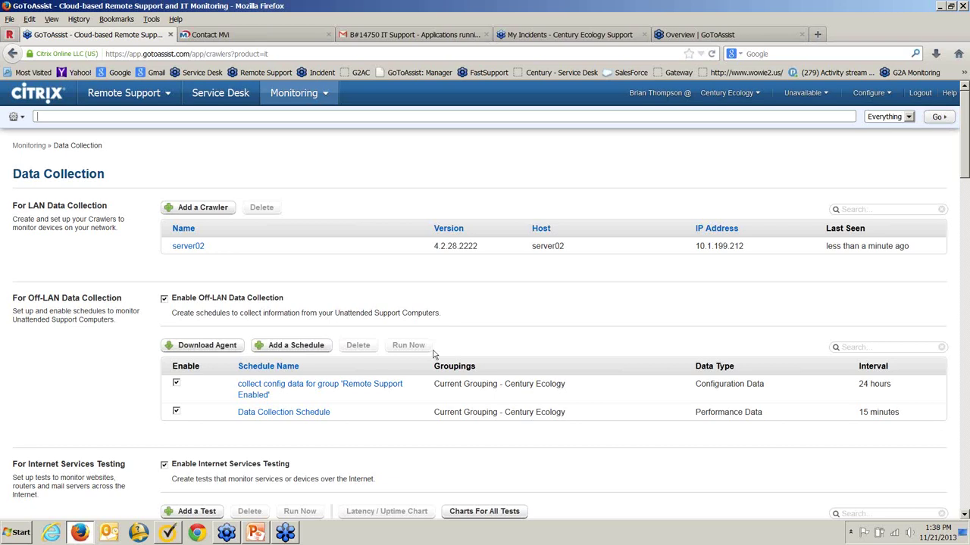
pyautogui.scroll(-3, 437, 365)
pyautogui.scroll(-4, 443, 365)
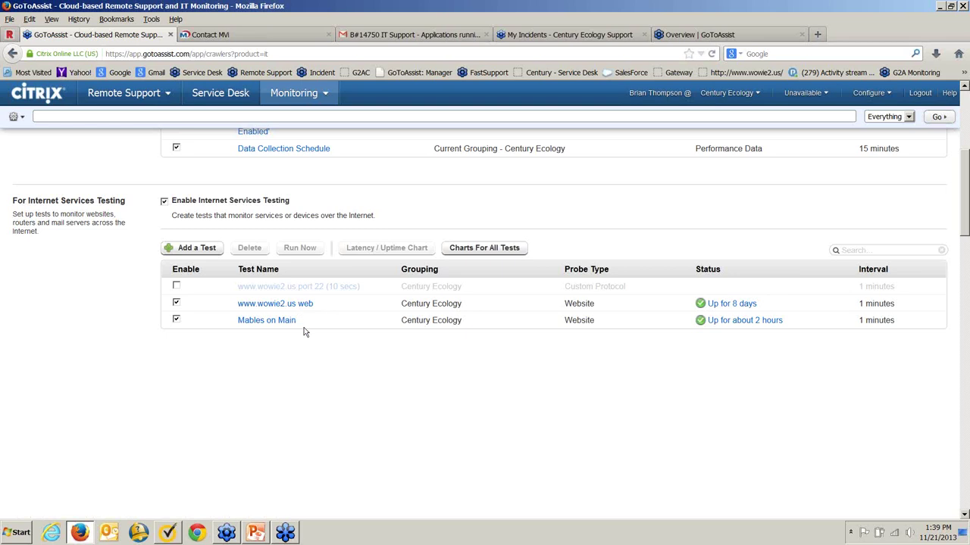
pyautogui.scroll(4, 357, 279)
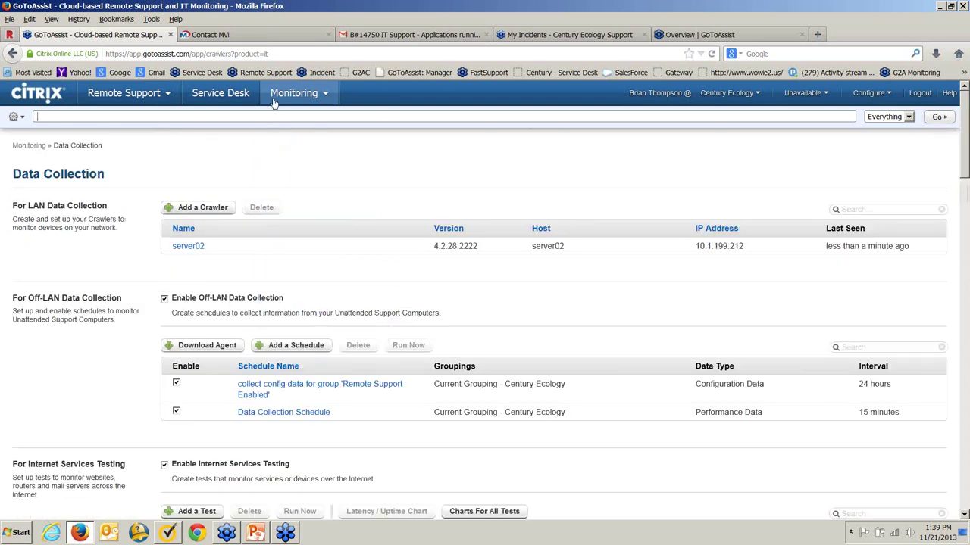
# Open the monitoring Inventory, list the Servers and view the hardware details of SERVER01
pyautogui.click(294, 92)
pyautogui.click(300, 197)
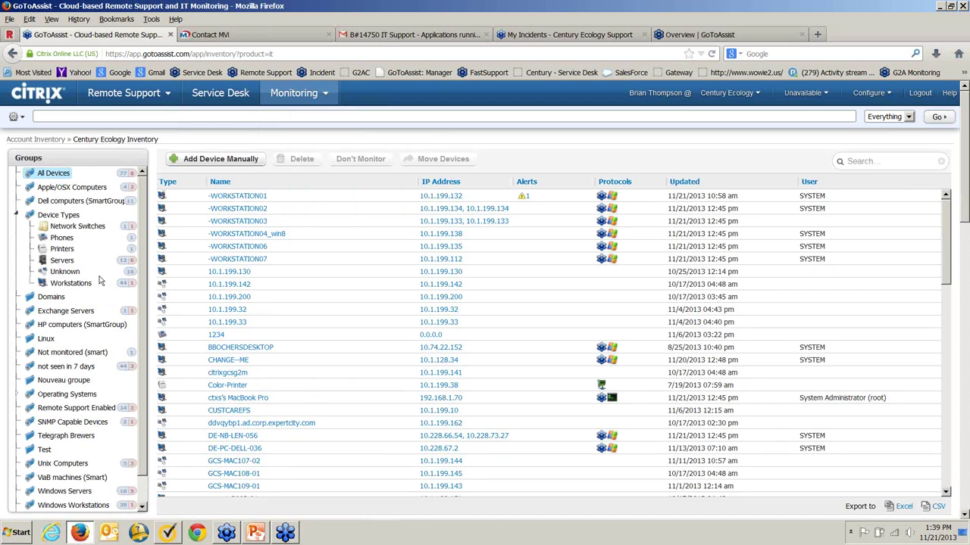
pyautogui.click(63, 261)
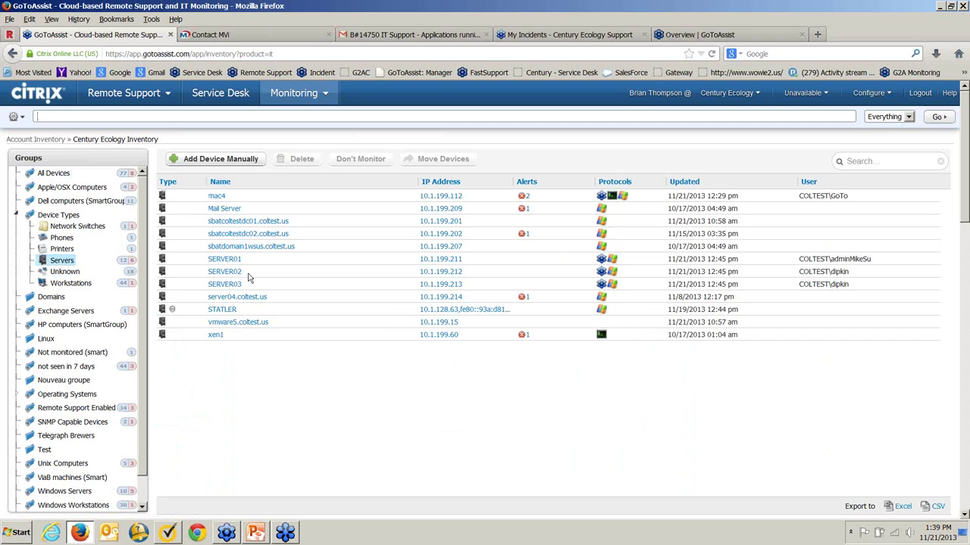
pyautogui.click(229, 260)
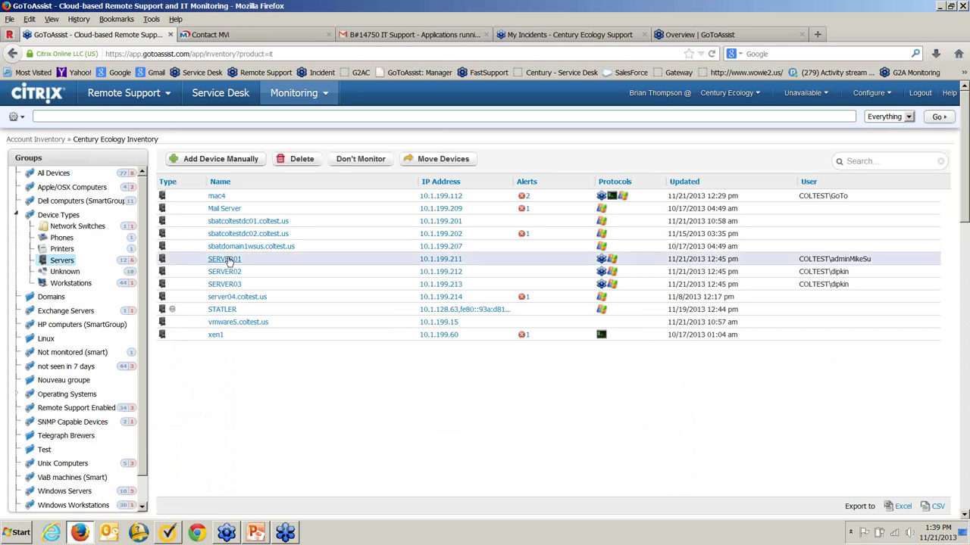
pyautogui.click(229, 260)
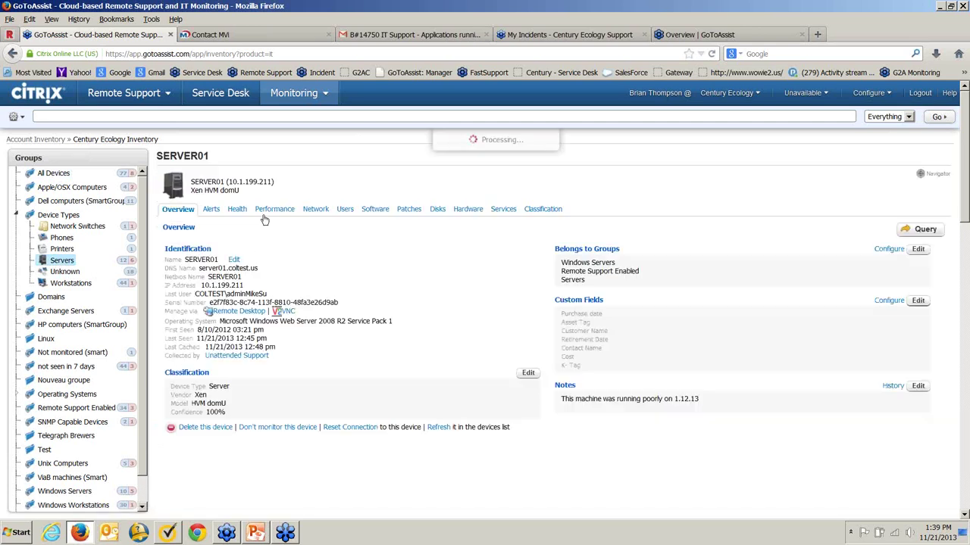
pyautogui.click(467, 209)
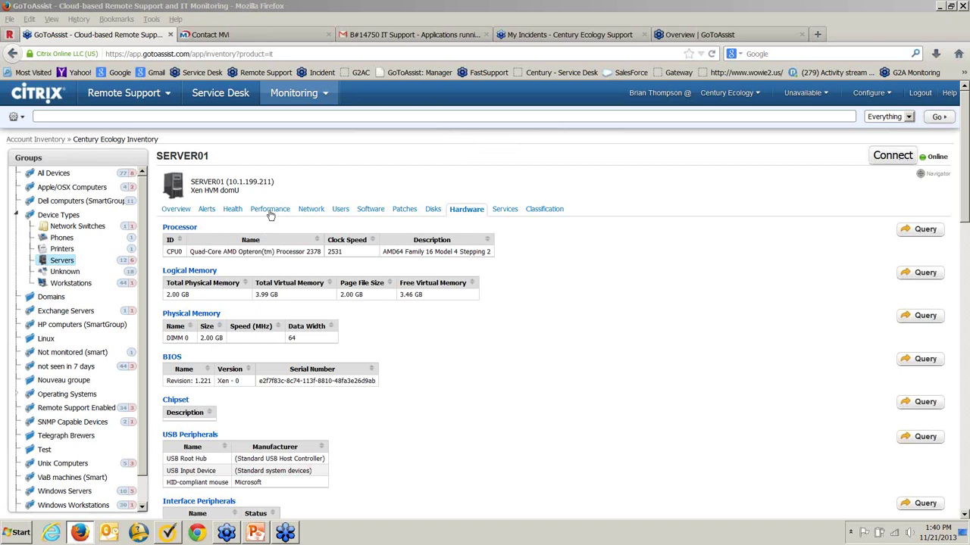
# List the Printers in the inventory and view the printer status of Color-Printer
pyautogui.click(60, 251)
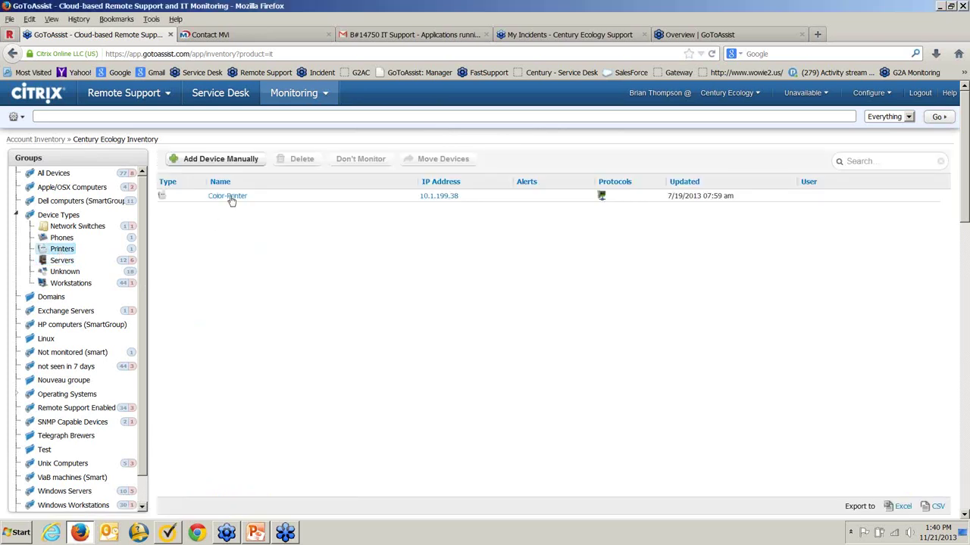
pyautogui.click(227, 196)
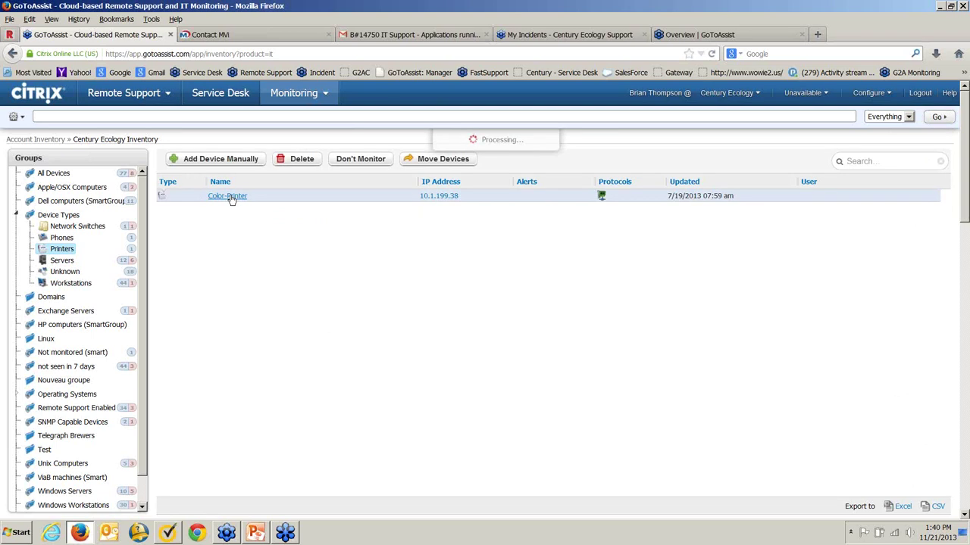
pyautogui.click(229, 198)
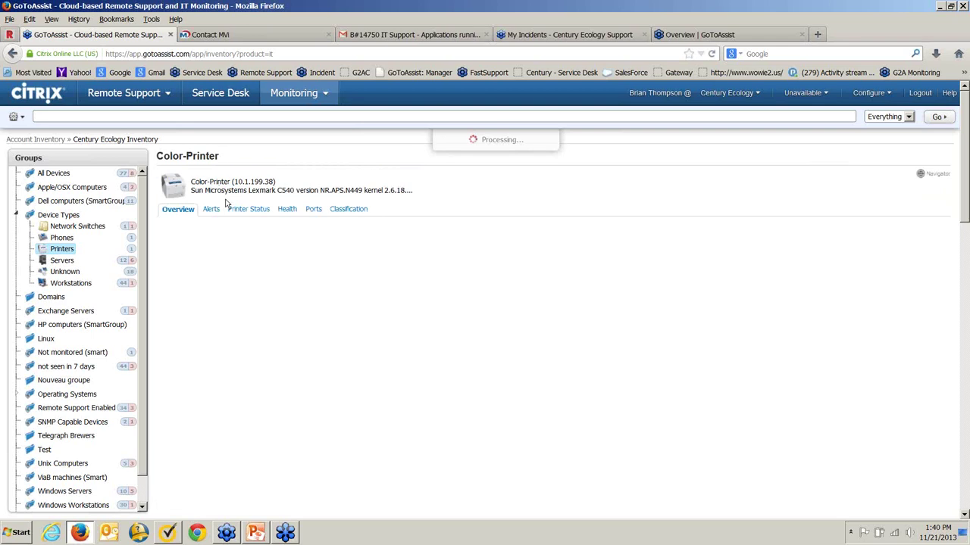
pyautogui.click(251, 210)
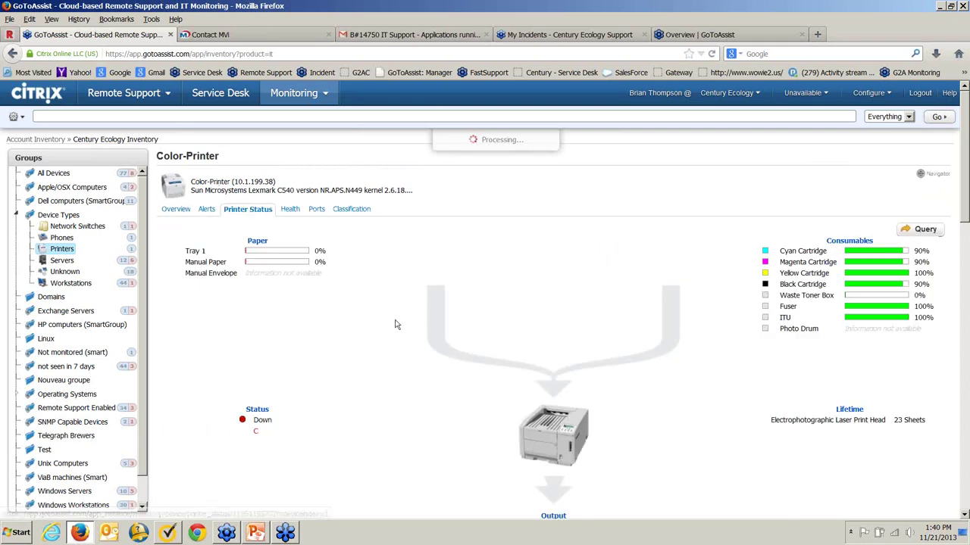
# Open the Alerting application and start a new Windows CPU Usage over Threshold alert from the Windows Monitoring types
pyautogui.click(310, 104)
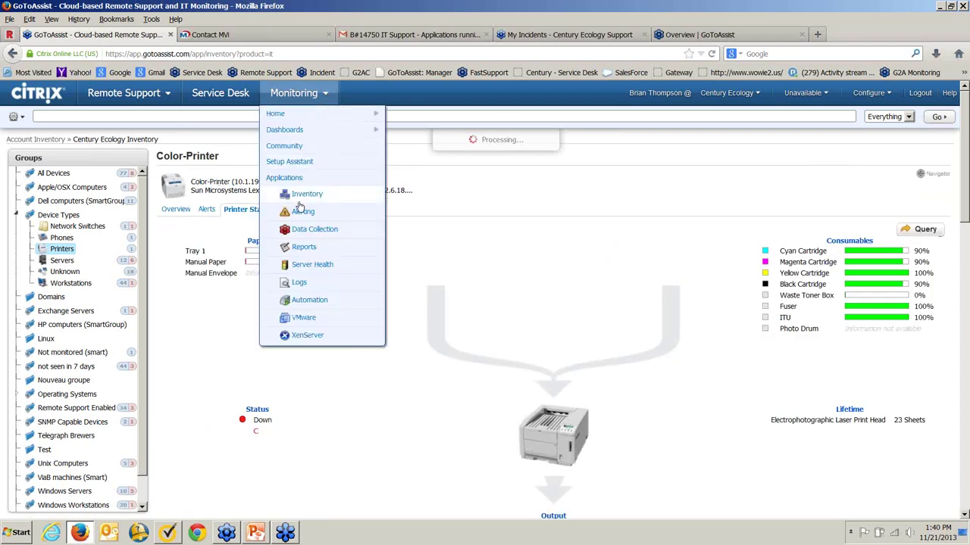
pyautogui.click(301, 213)
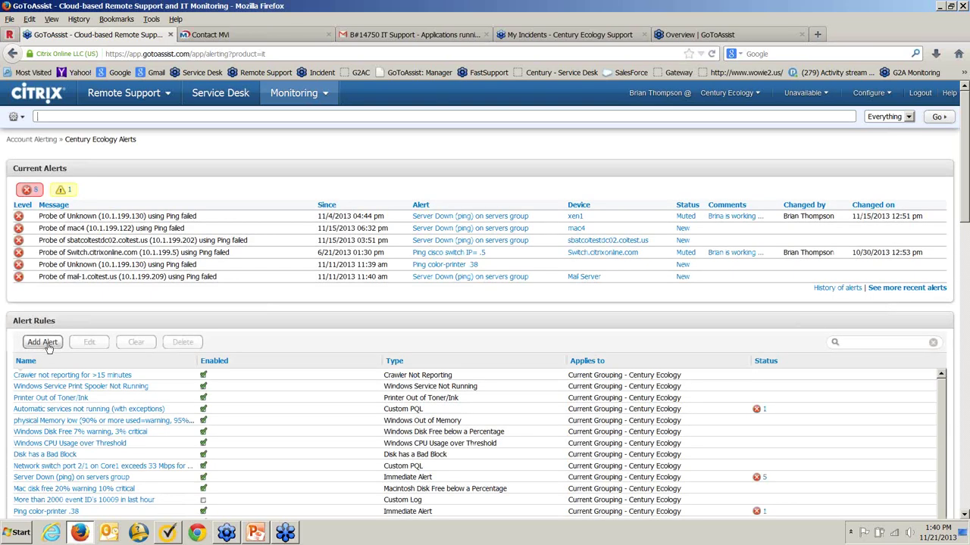
pyautogui.click(43, 344)
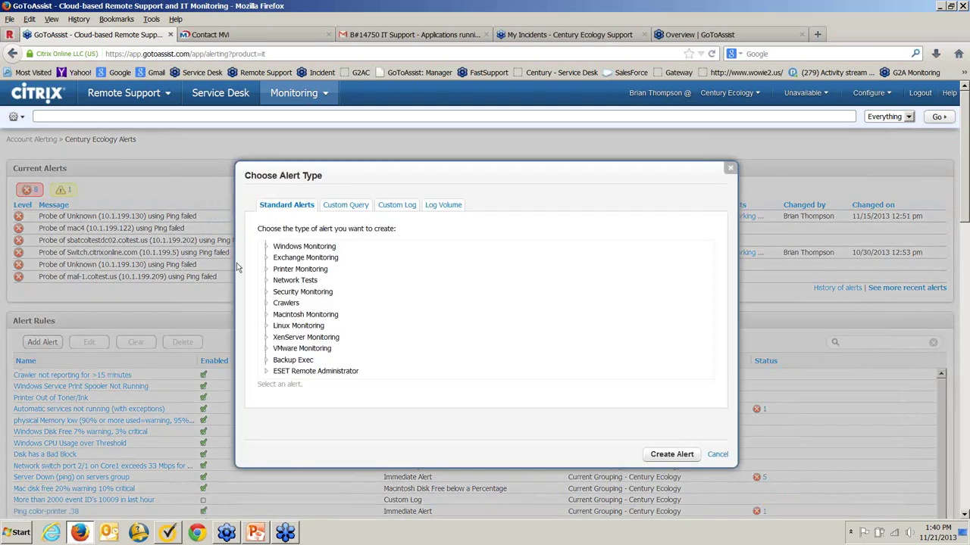
pyautogui.click(266, 247)
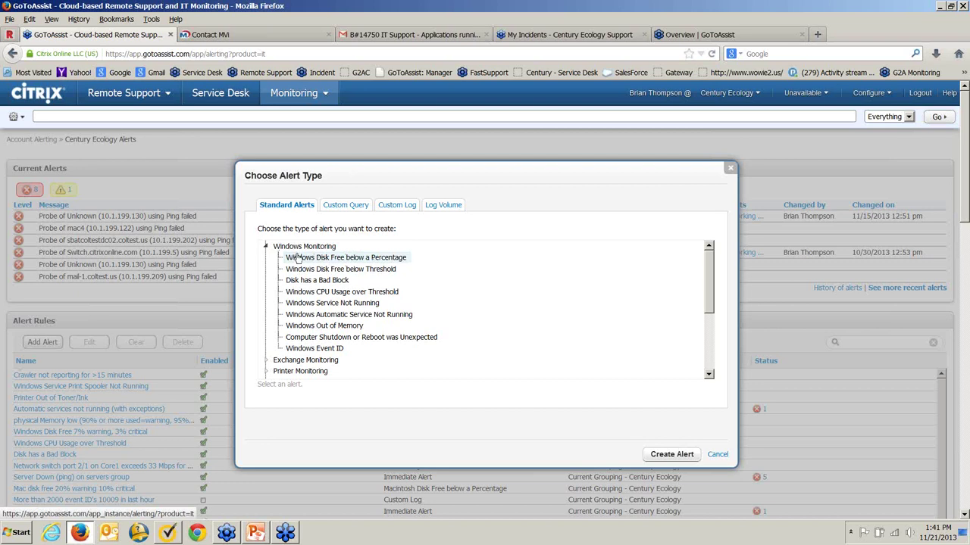
pyautogui.click(318, 291)
pyautogui.click(661, 462)
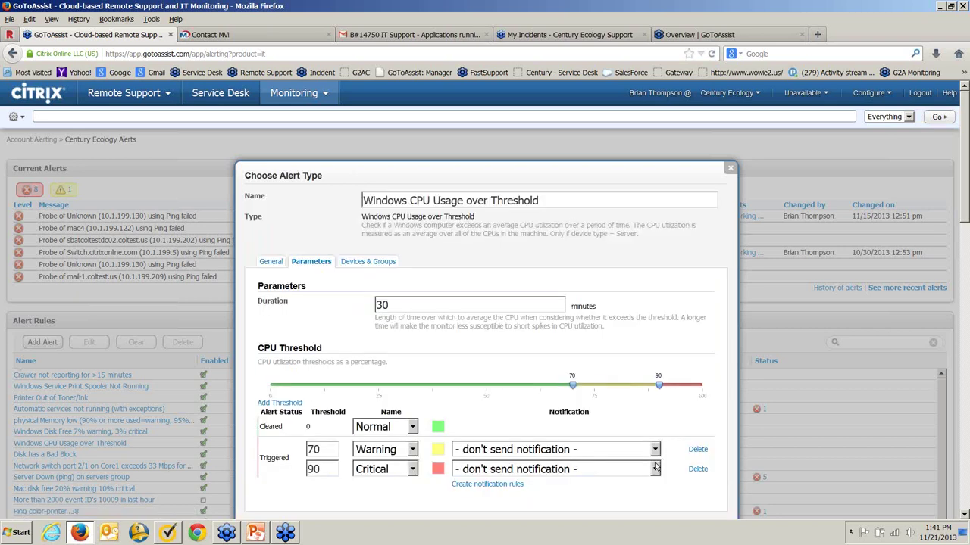
# Examine the new alert's CPU thresholds and the notification choices for its warning level
pyautogui.scroll(-2, 656, 468)
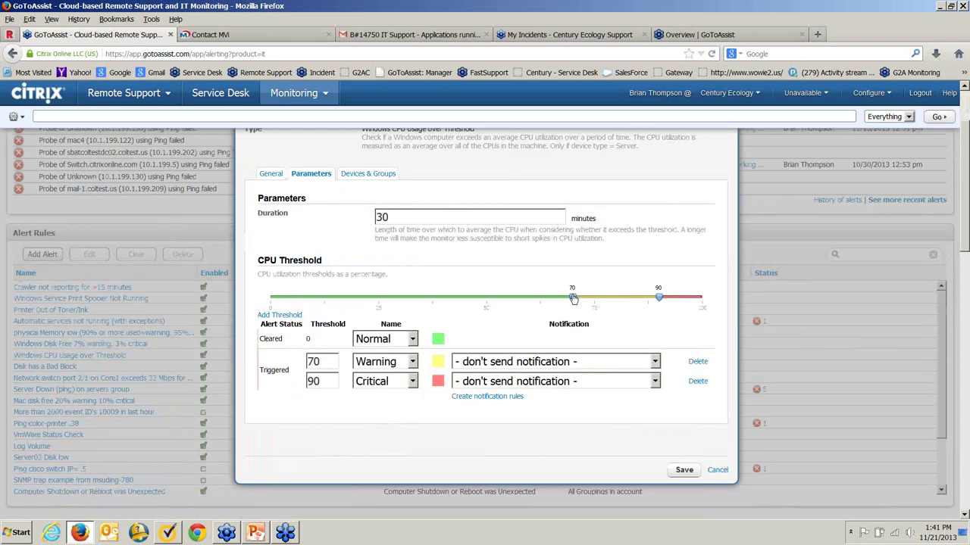
pyautogui.click(656, 361)
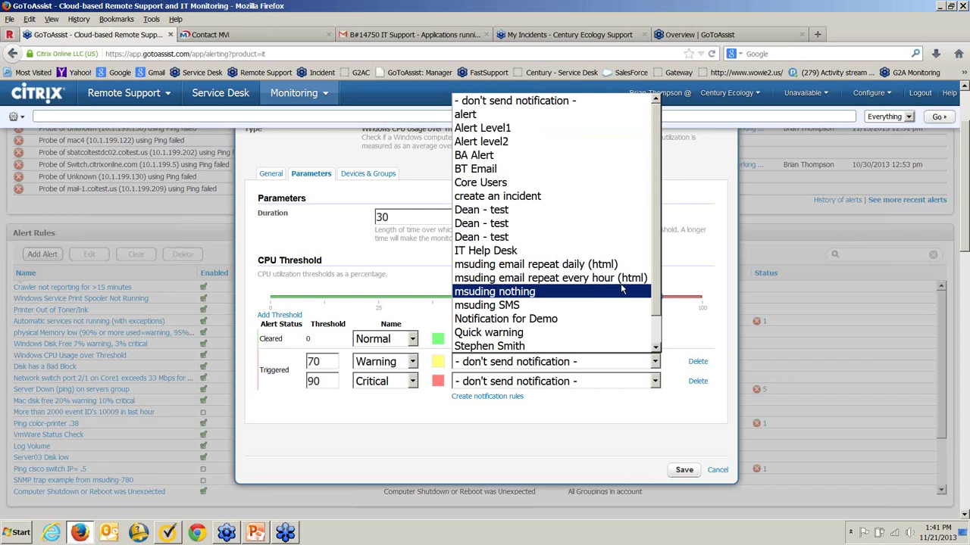
pyautogui.click(667, 324)
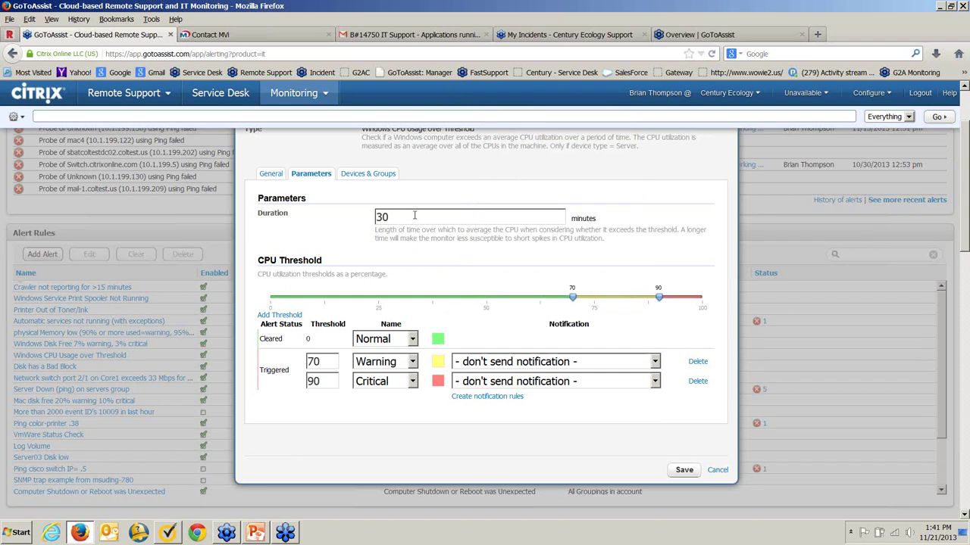
# Select the Windows Servers group as devices for the alert, then discard the selection and the new alert
pyautogui.click(361, 173)
pyautogui.click(302, 229)
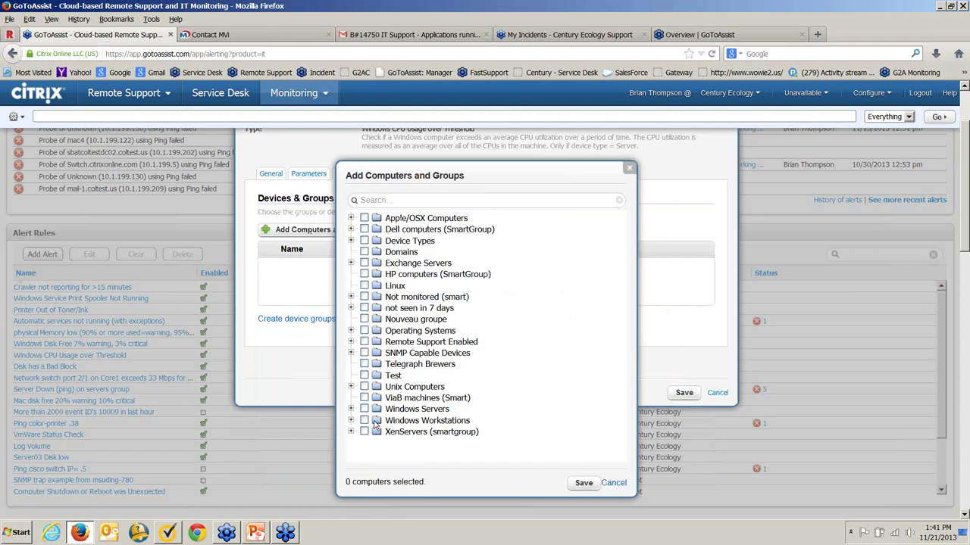
pyautogui.click(350, 410)
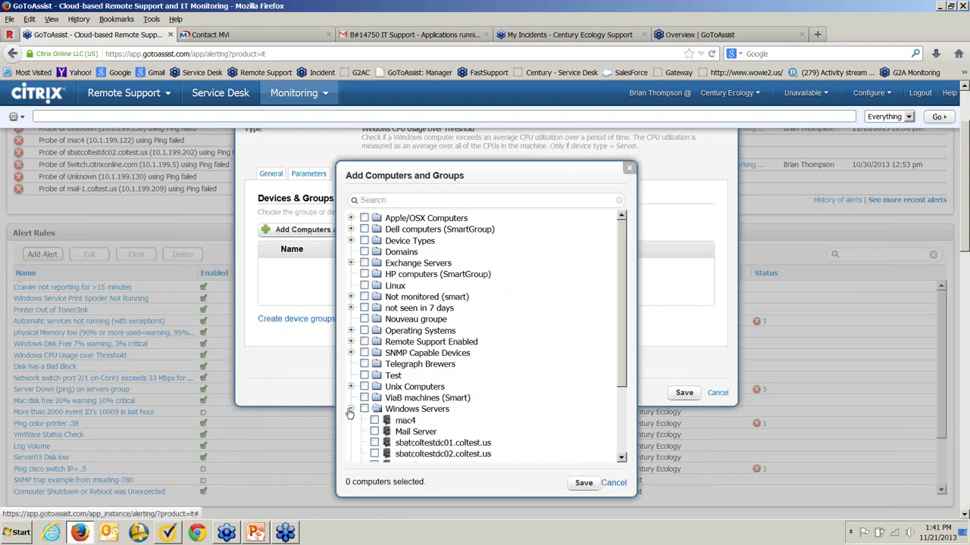
pyautogui.click(364, 409)
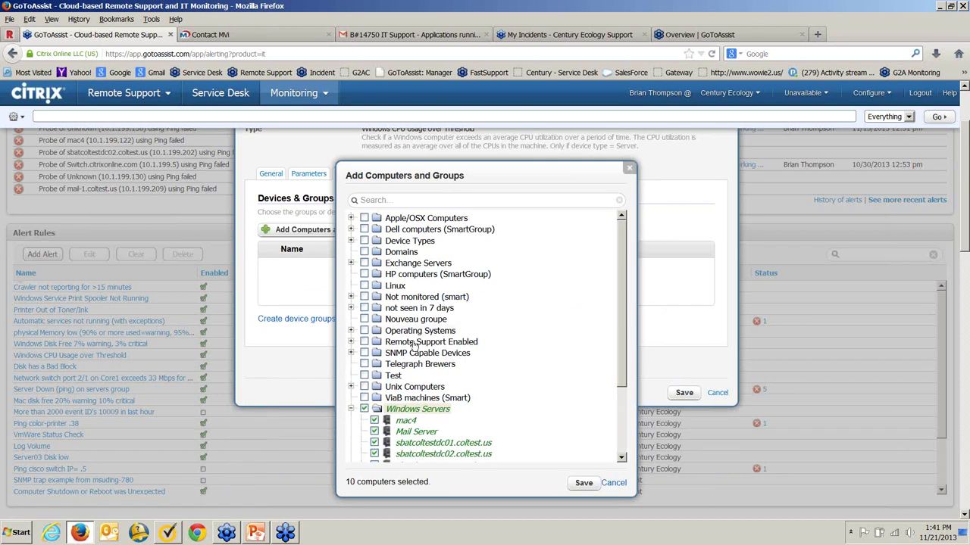
pyautogui.click(613, 484)
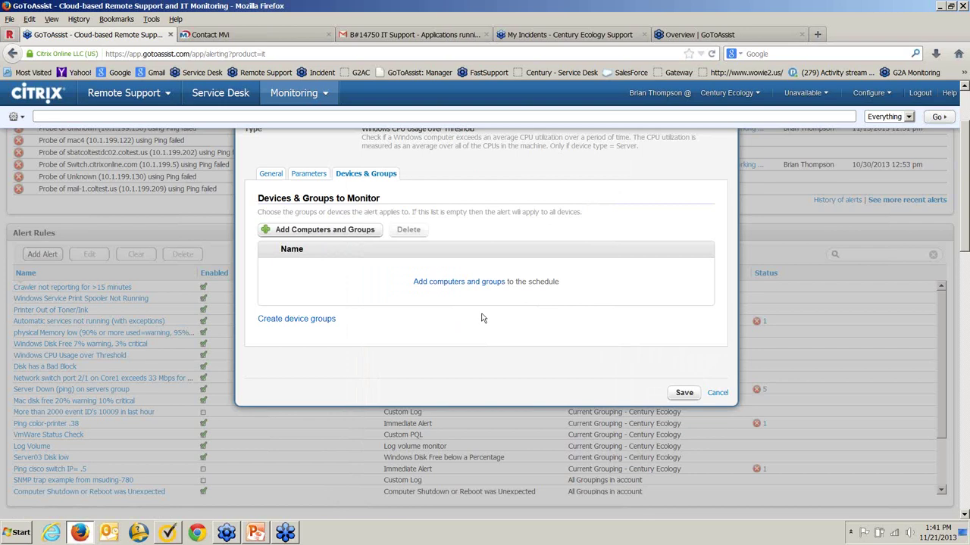
pyautogui.scroll(2, 482, 318)
pyautogui.click(716, 480)
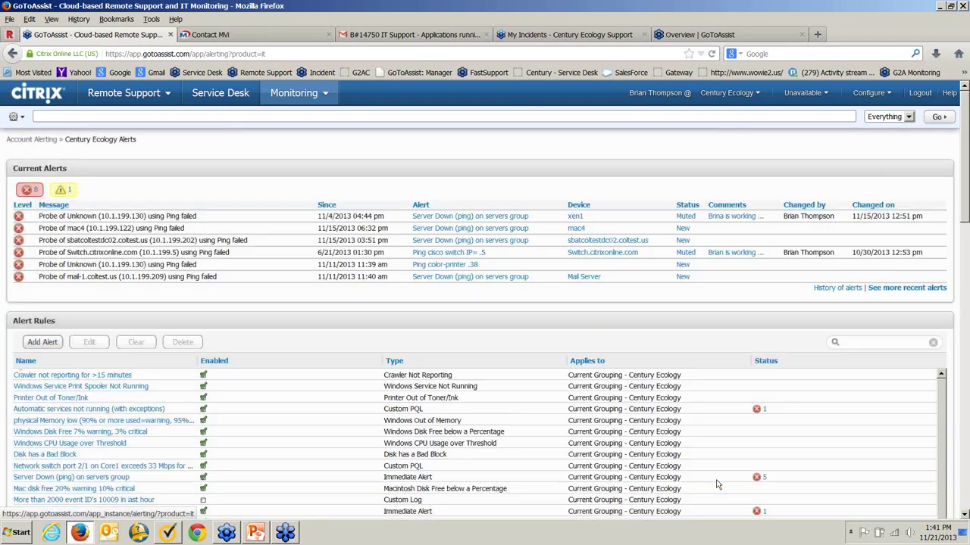
# Check the standard alert types again without creating an alert, and look through the existing alert rules
pyautogui.click(42, 342)
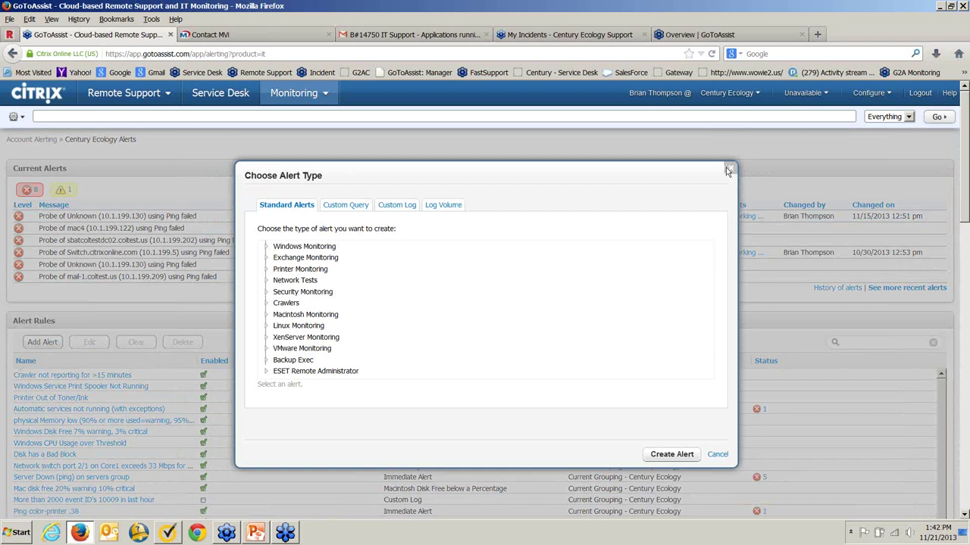
pyautogui.click(727, 168)
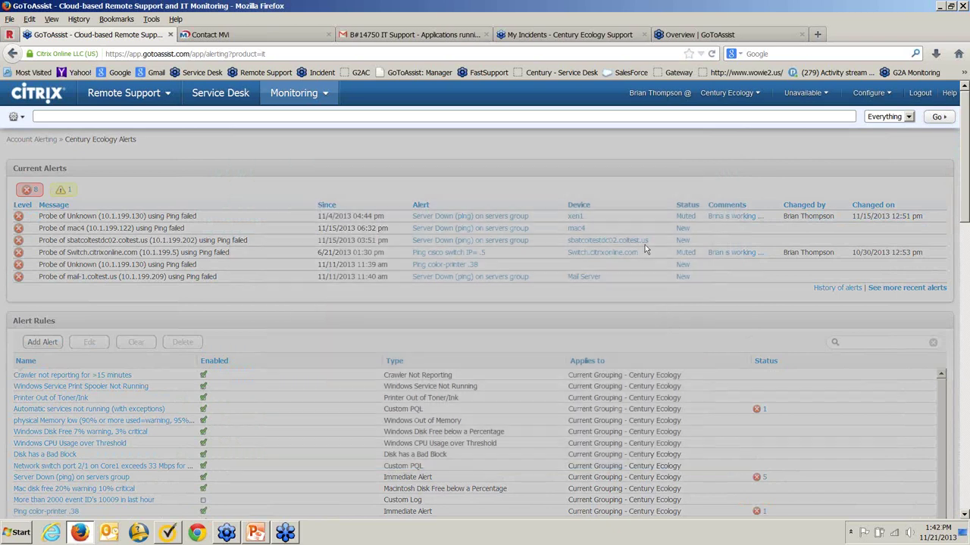
pyautogui.scroll(-3, 490, 374)
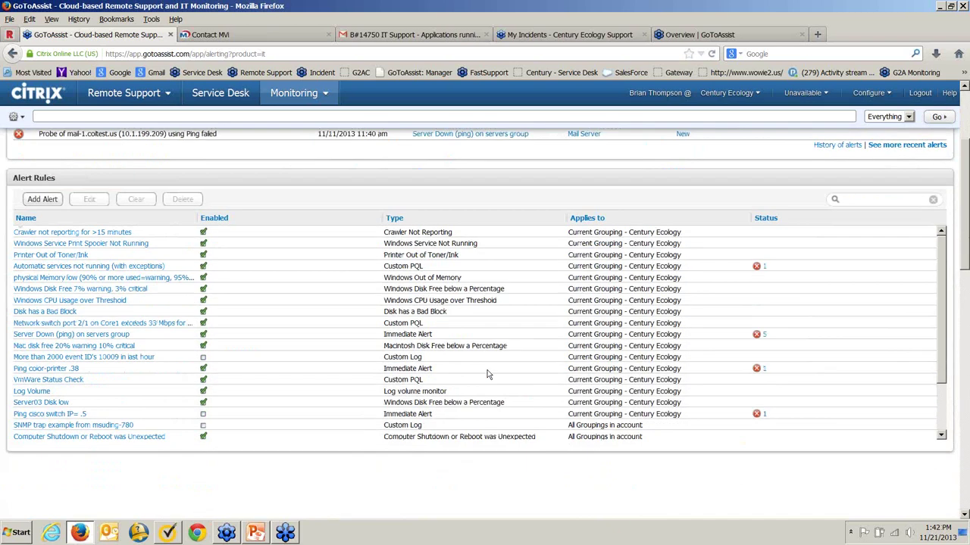
pyautogui.scroll(4, 487, 372)
# Open the monitoring Reports application and list the Executive Summary reports
pyautogui.click(303, 92)
pyautogui.click(304, 248)
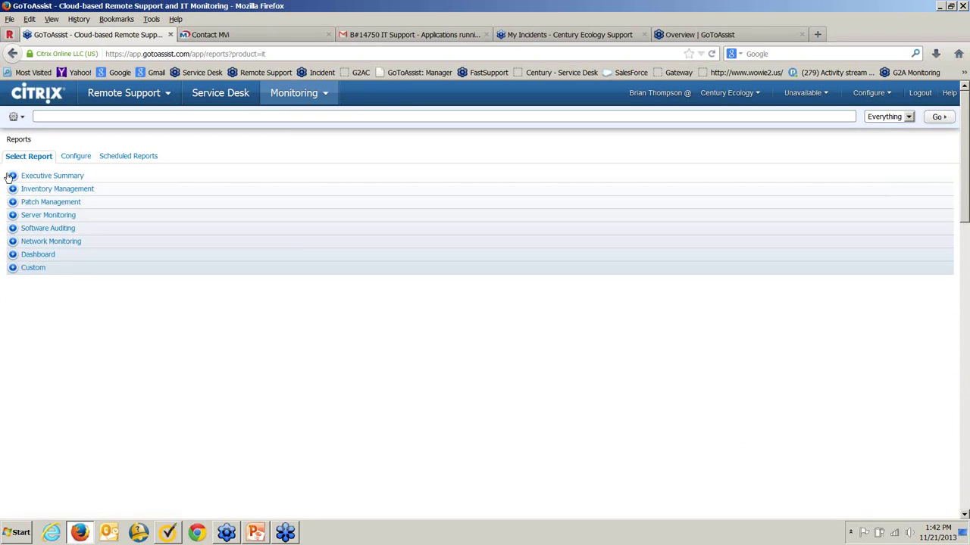
pyautogui.click(12, 176)
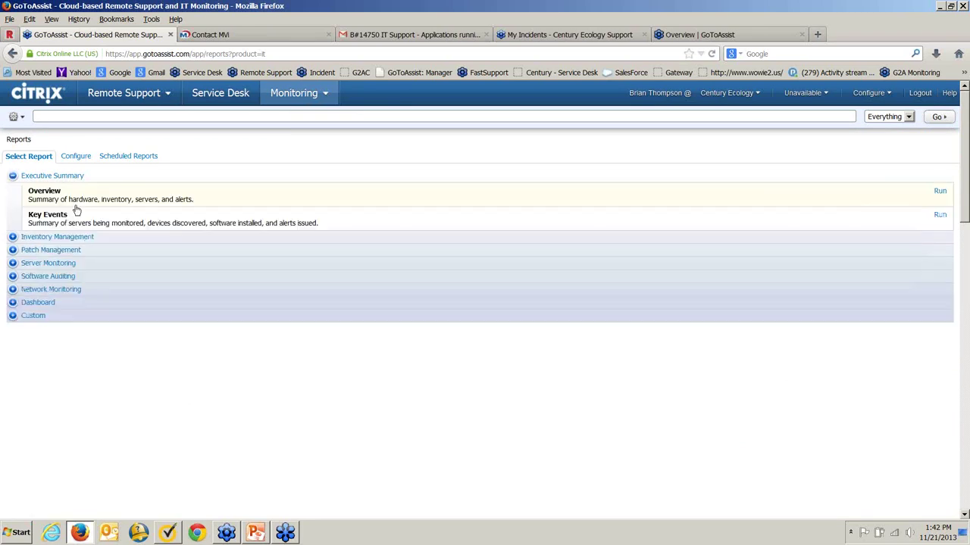
# Expand the Inventory Management and Software Auditing report groups and look through the reports they offer
pyautogui.click(12, 237)
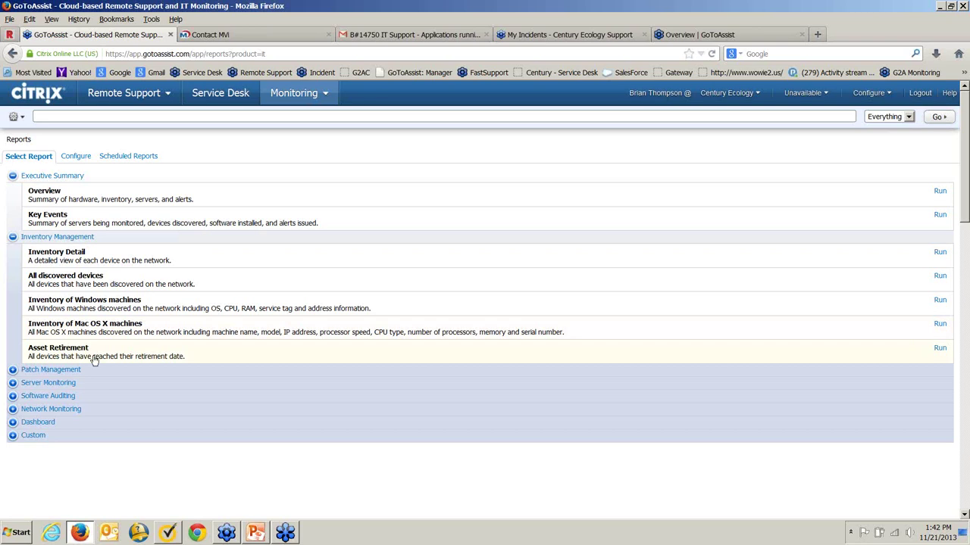
pyautogui.click(23, 398)
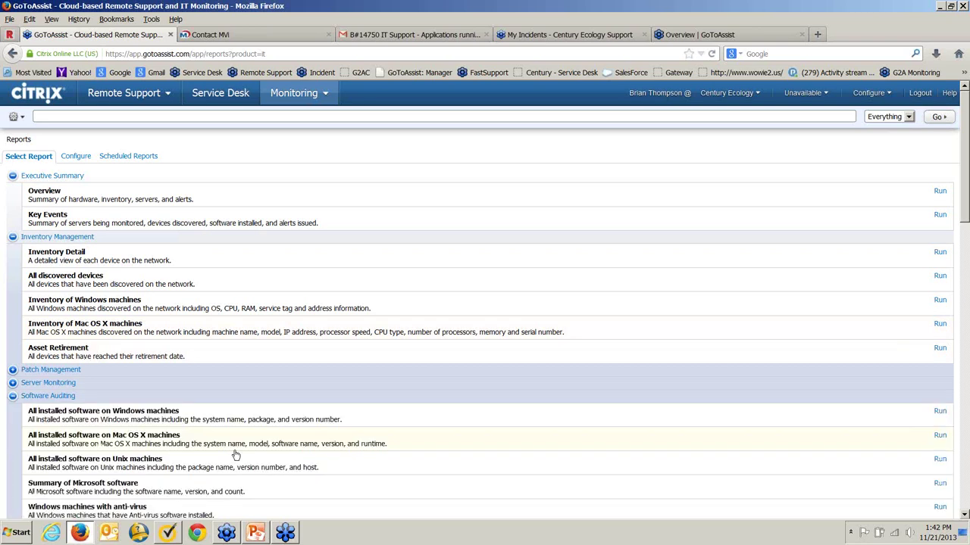
pyautogui.scroll(-1, 235, 454)
pyautogui.scroll(-3, 235, 455)
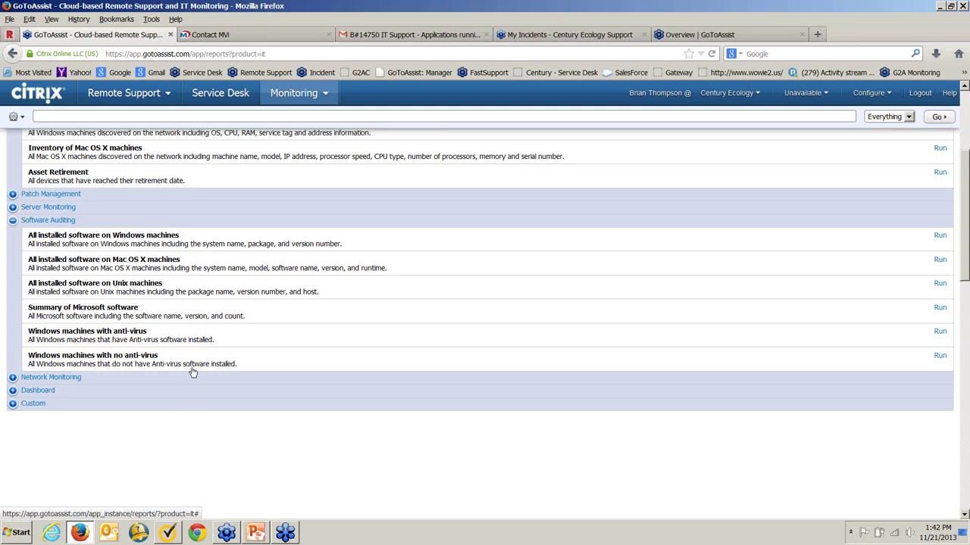
pyautogui.scroll(5, 190, 370)
# Open the XenServer Monitoring dashboard and review its host, CPU, virtual machine and storage panels and the Dashboard Configurator
pyautogui.click(294, 92)
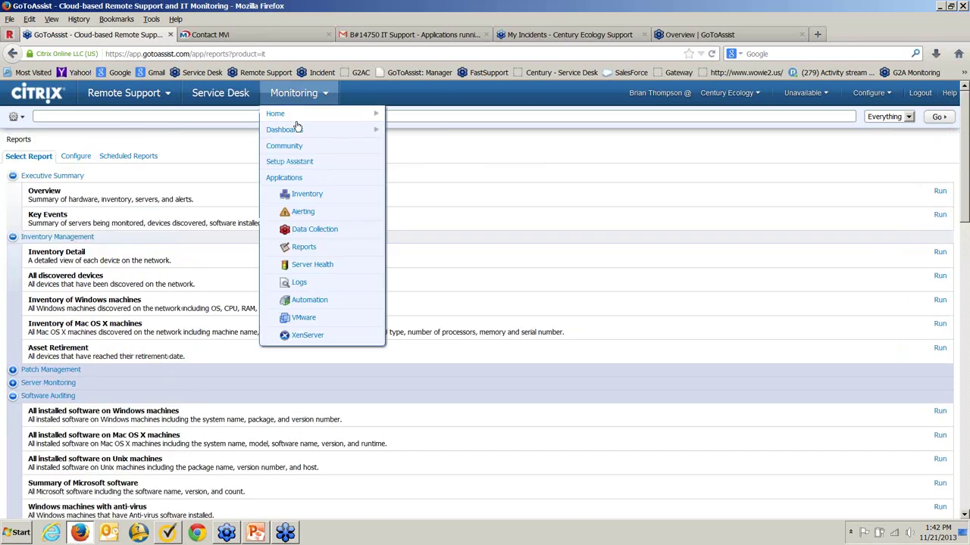
pyautogui.click(363, 130)
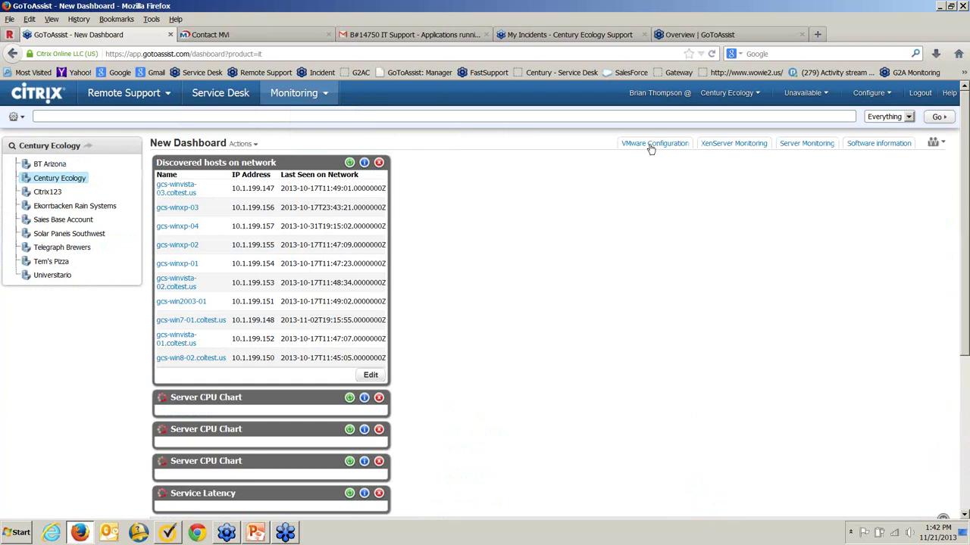
pyautogui.click(715, 147)
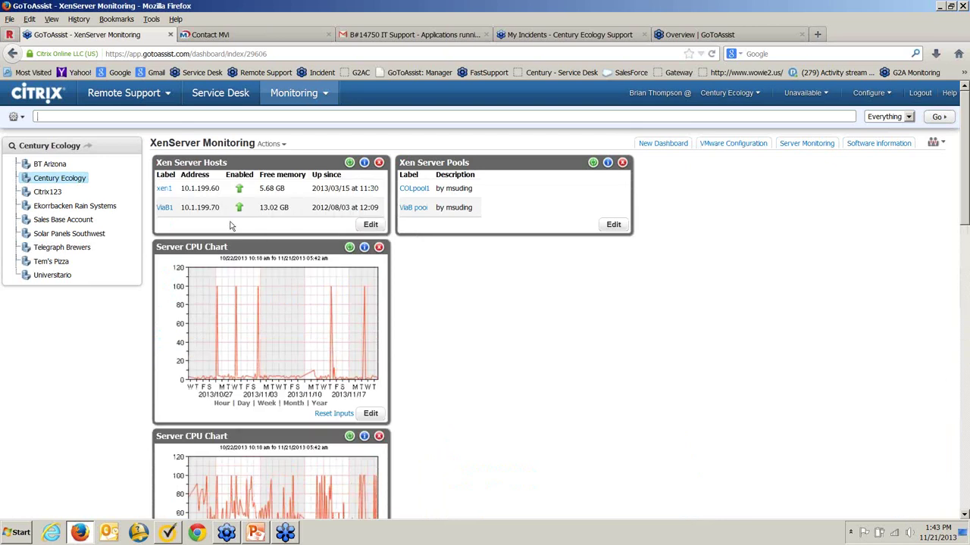
pyautogui.scroll(-5, 273, 265)
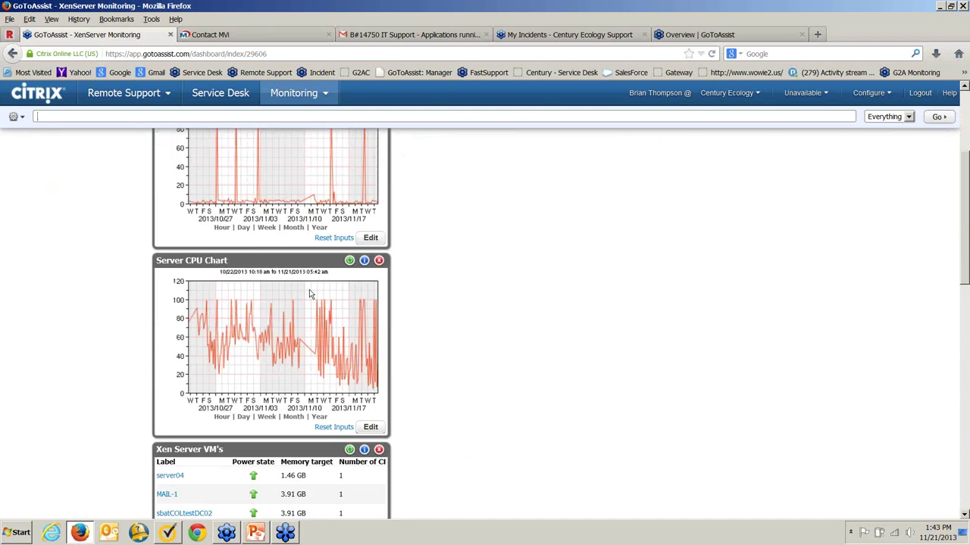
pyautogui.scroll(-5, 288, 334)
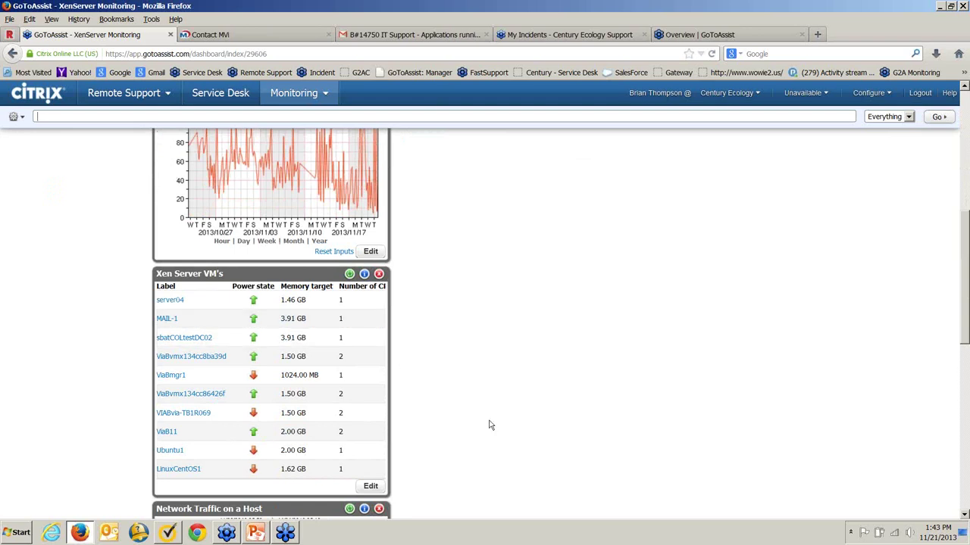
pyautogui.scroll(-10, 490, 425)
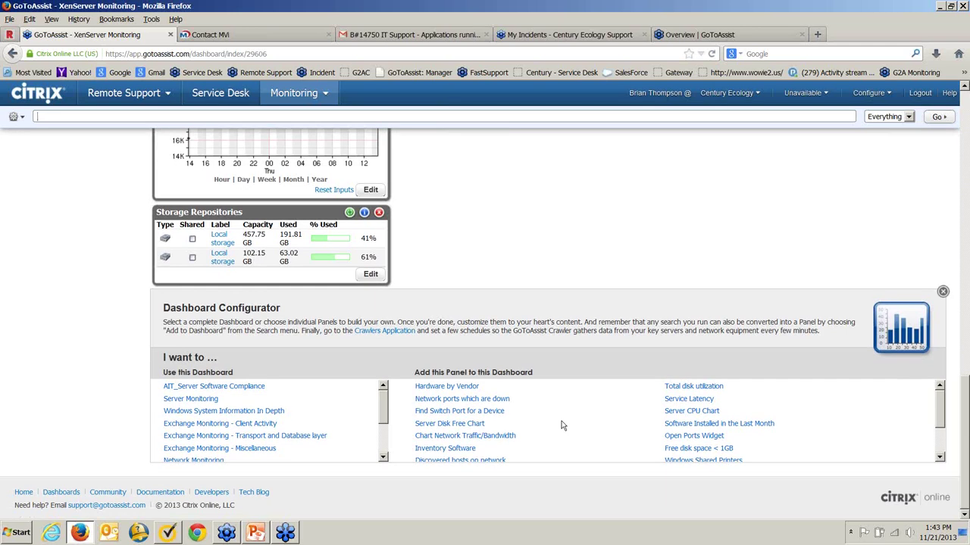
pyautogui.scroll(12, 557, 422)
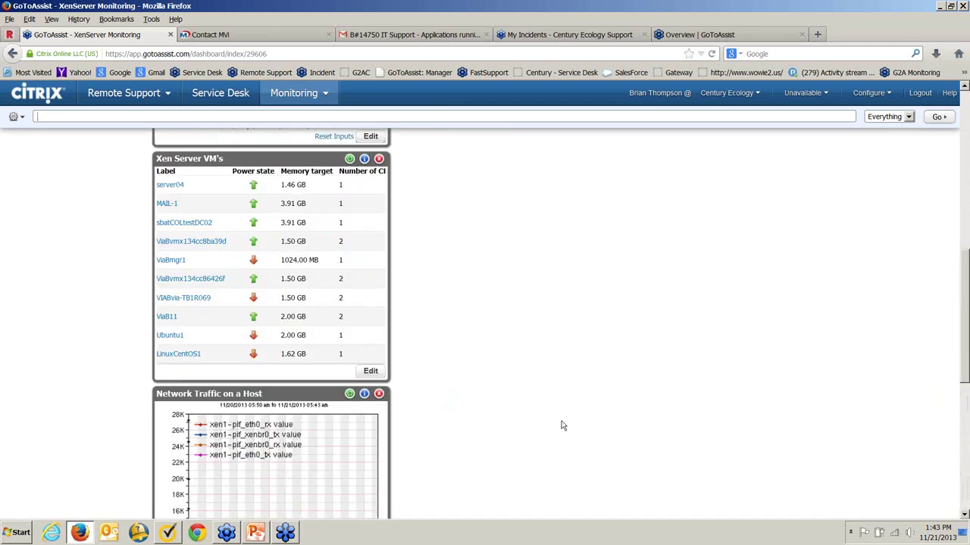
# In the monitoring Inventory, open a workstation from the Dell computers group and examine its serial number and operating system details
pyautogui.moveTo(301, 104)
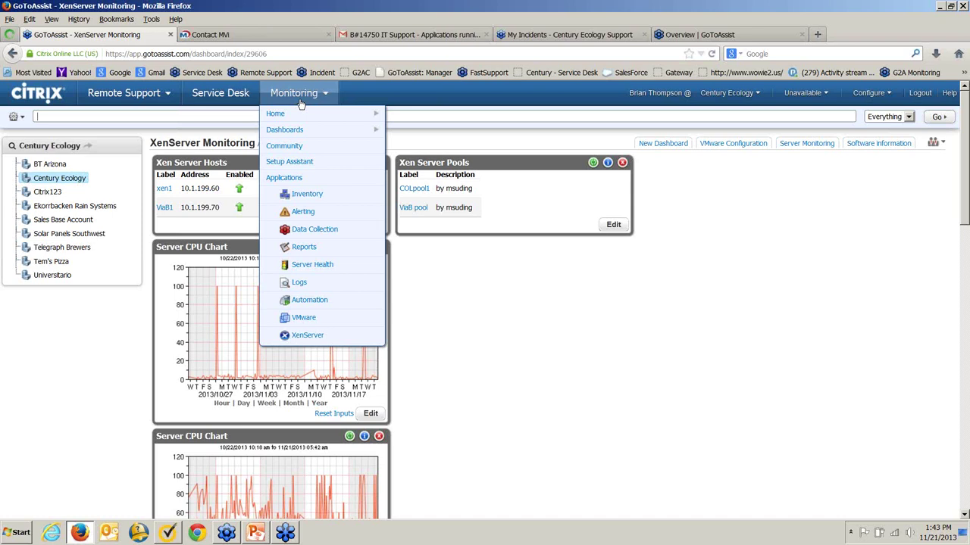
pyautogui.moveTo(294, 92)
pyautogui.click(303, 194)
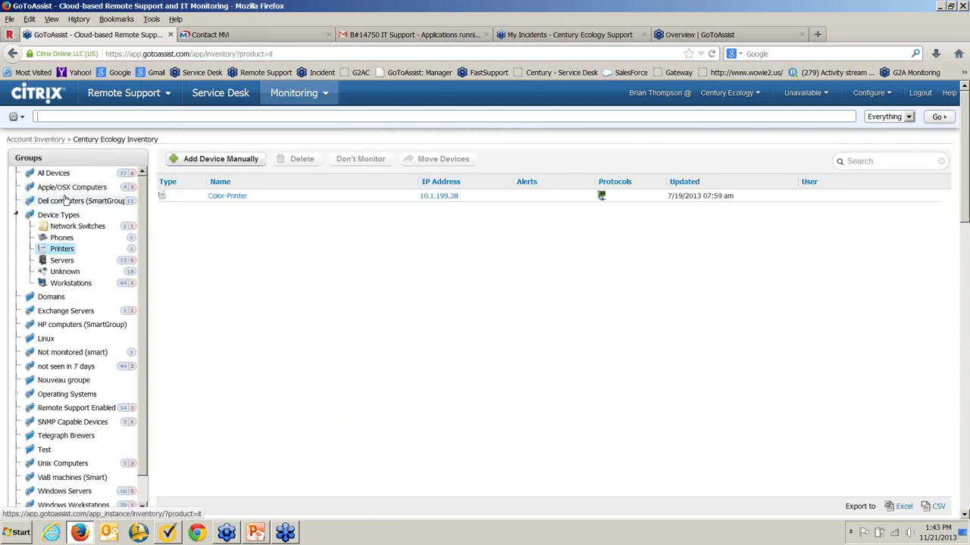
pyautogui.click(63, 202)
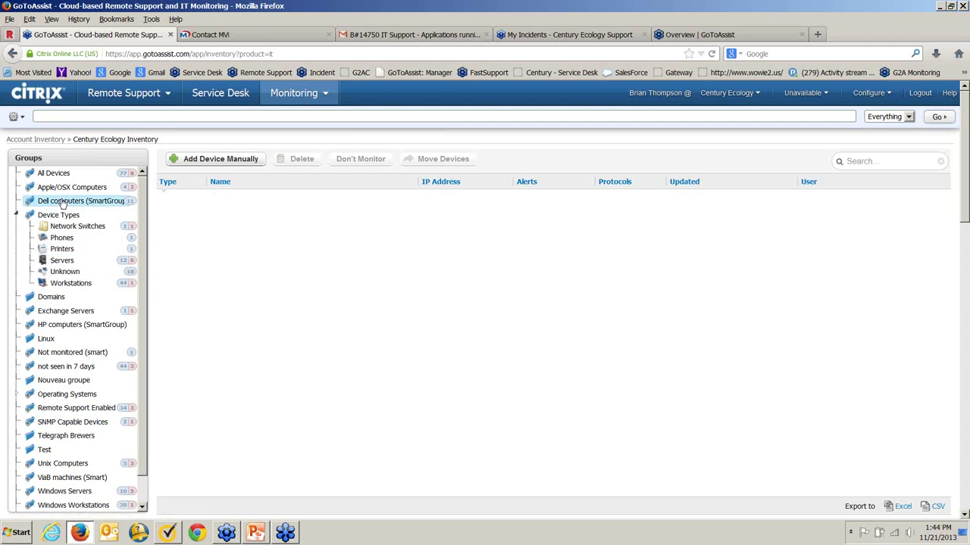
pyautogui.click(236, 211)
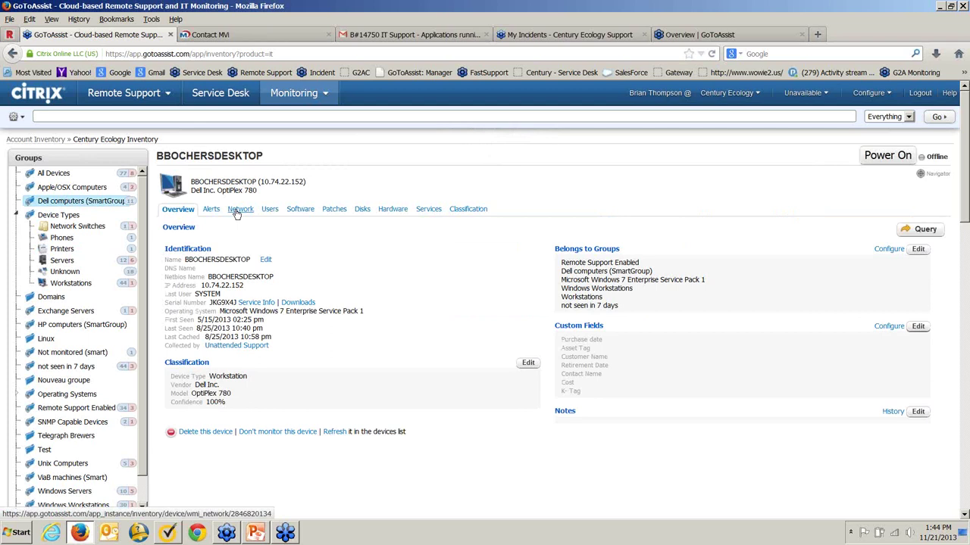
pyautogui.tripleClick(223, 309)
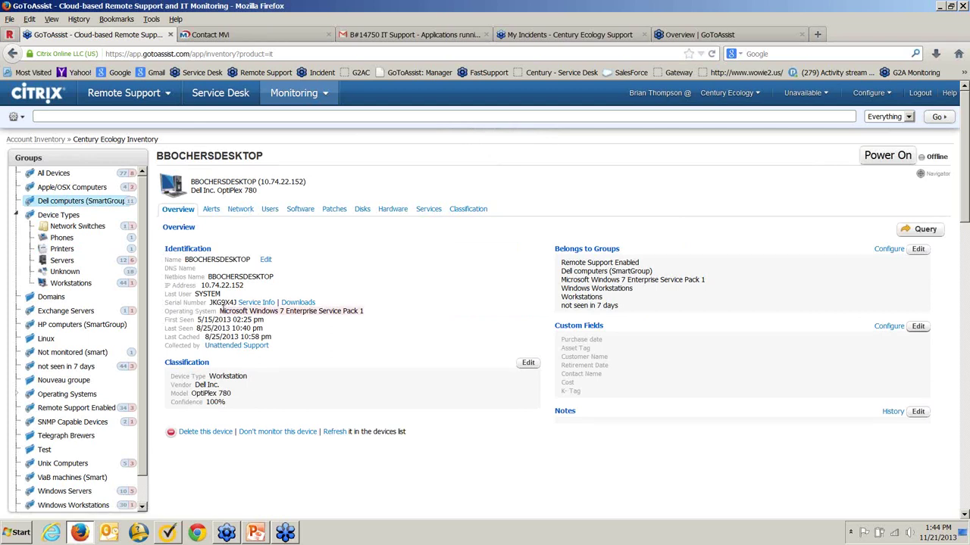
pyautogui.click(223, 303)
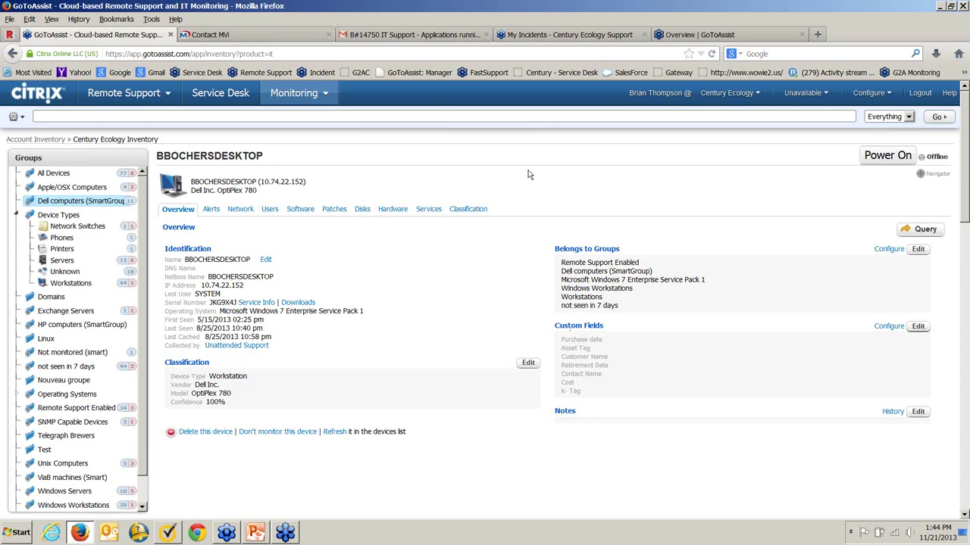
# Switch to the Contact MVi page and review its service ticket, knowledge base, chat and remote support options
pyautogui.click(213, 35)
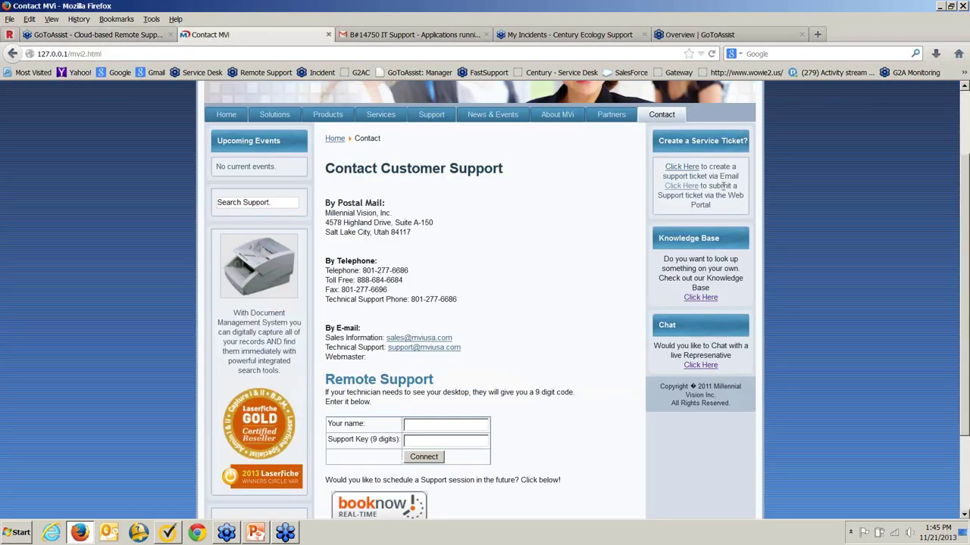
pyautogui.scroll(2, 561, 233)
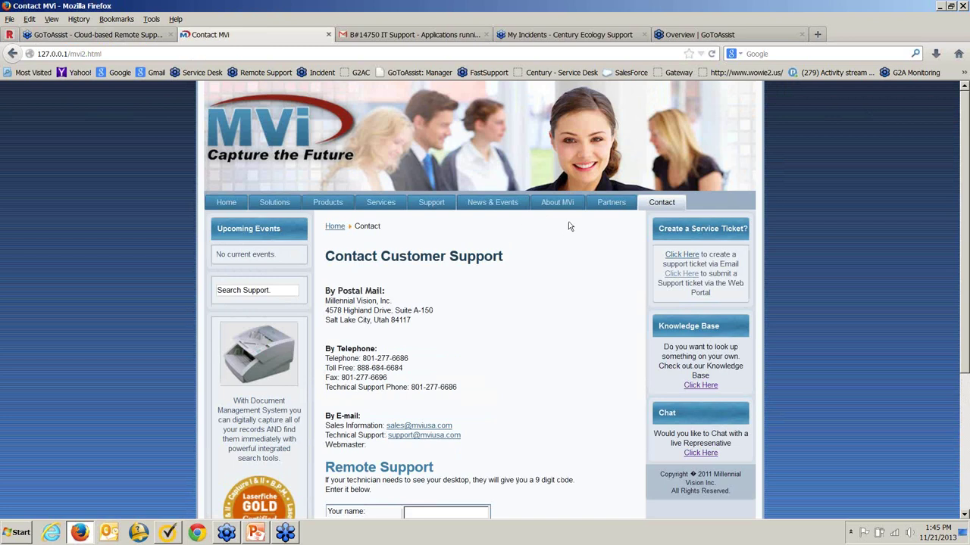
pyautogui.click(661, 206)
pyautogui.scroll(-2, 629, 256)
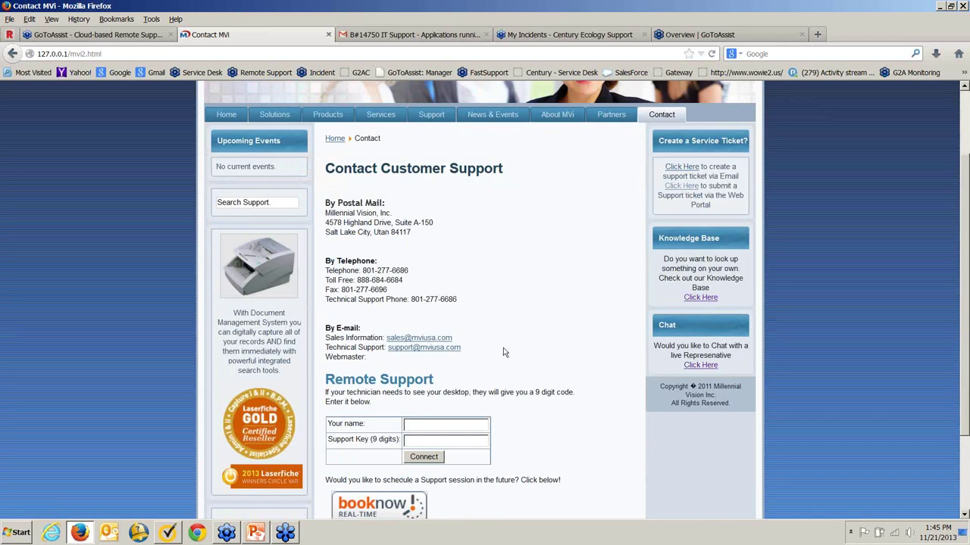
pyautogui.scroll(-2, 500, 352)
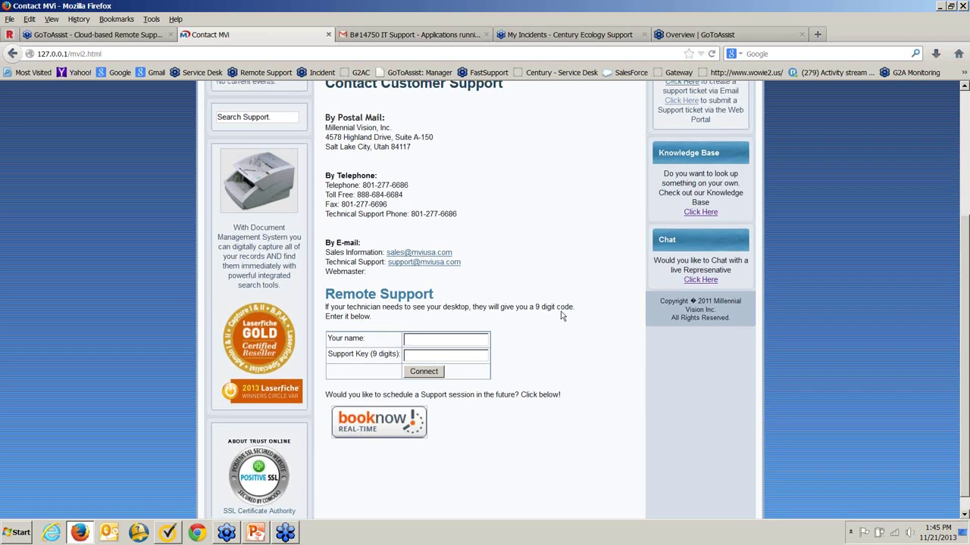
pyautogui.scroll(5, 564, 310)
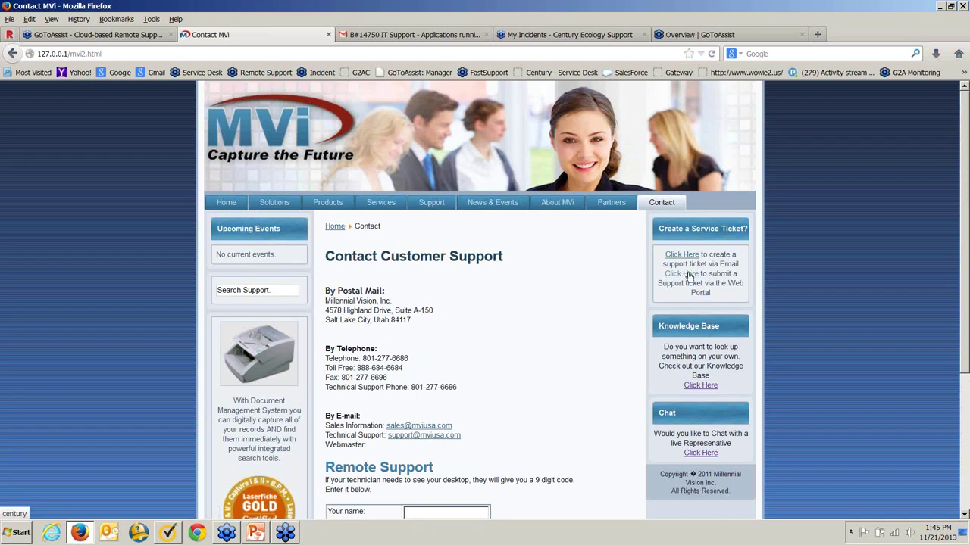
# Open the Knowledge Base linked from the Contact MVi page, then log out of the Century Ecology Support portal
pyautogui.click(699, 386)
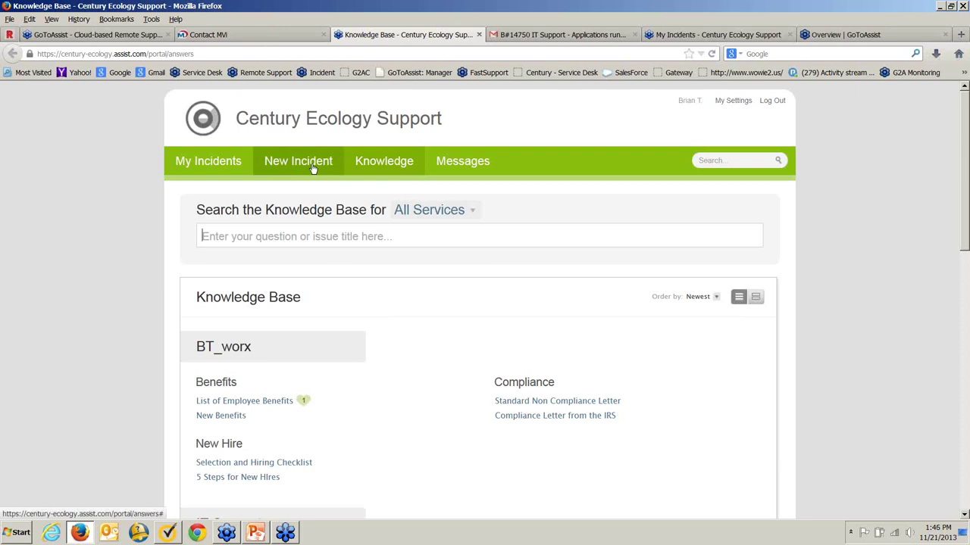
pyautogui.click(242, 31)
pyautogui.moveTo(426, 231)
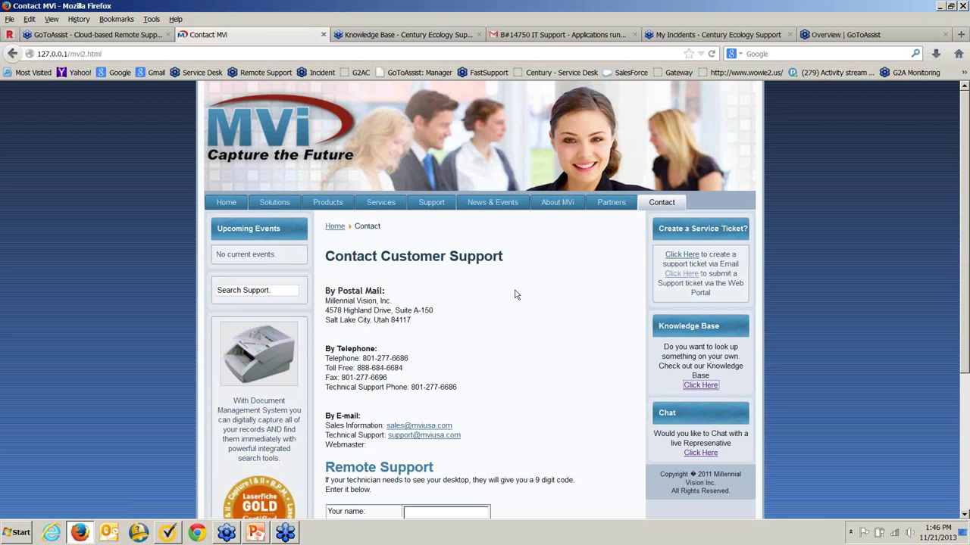
pyautogui.click(427, 30)
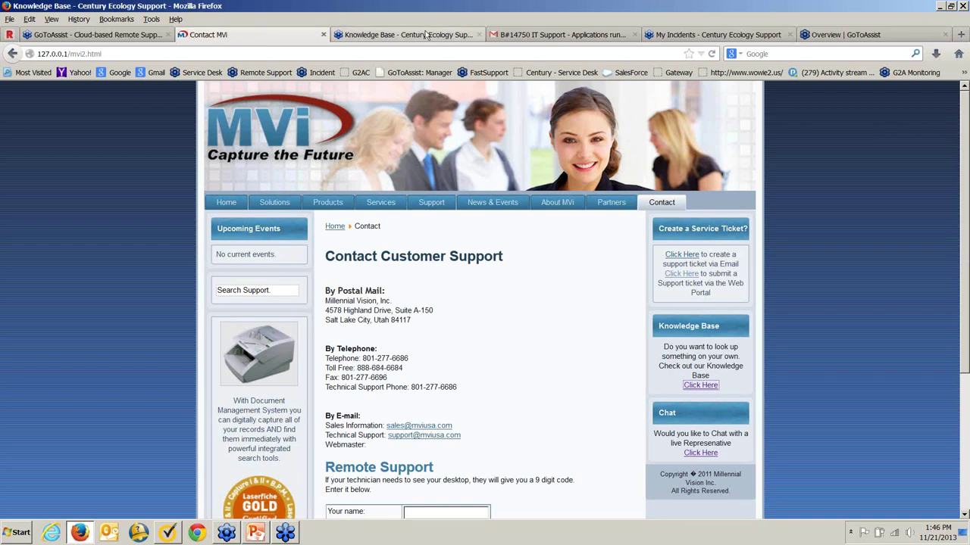
pyautogui.click(768, 101)
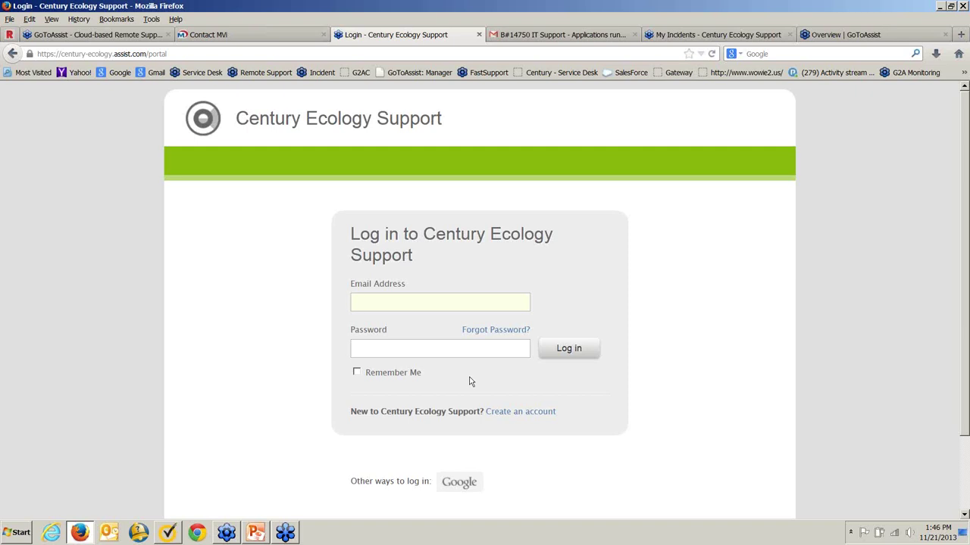
# Start a live chat support session from the Contact MVi page, then end the chat and return to that page
pyautogui.click(221, 38)
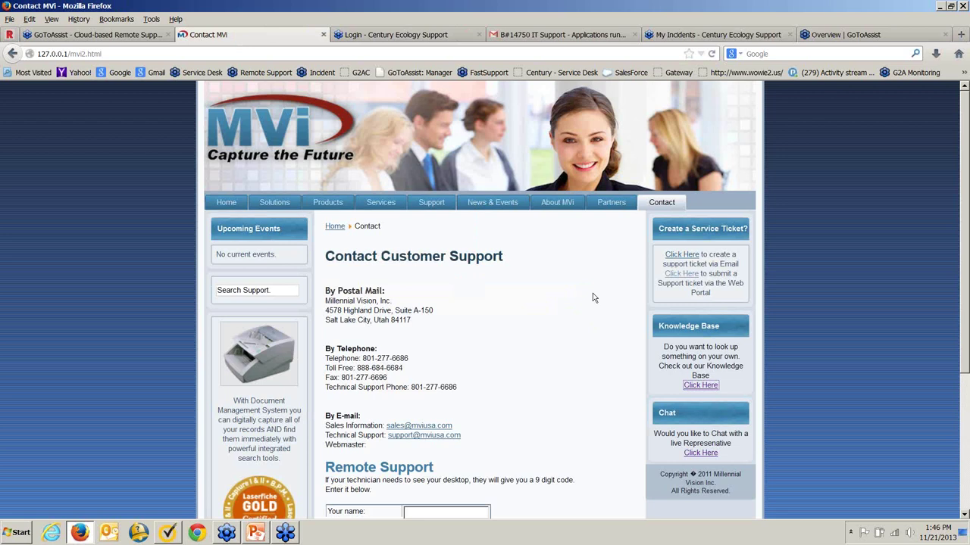
pyautogui.click(701, 453)
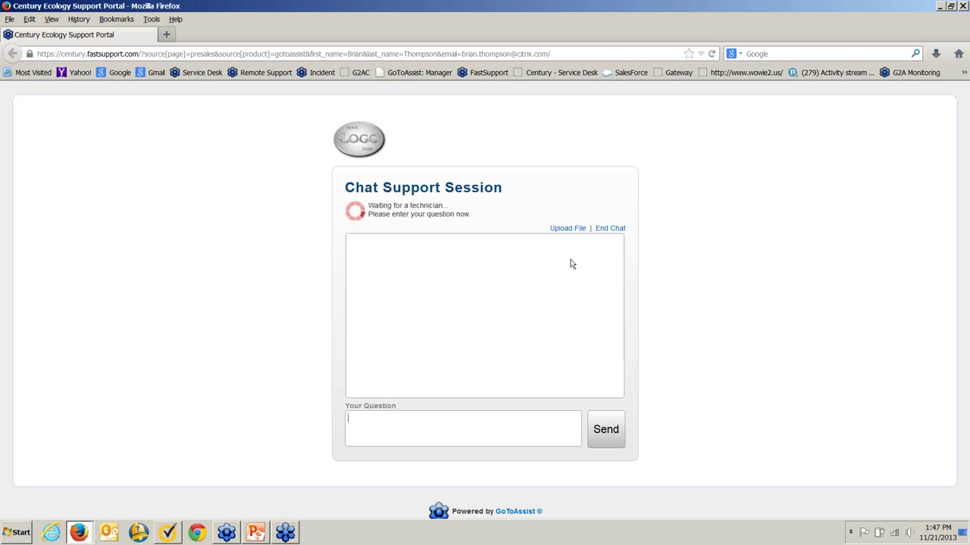
pyautogui.click(617, 232)
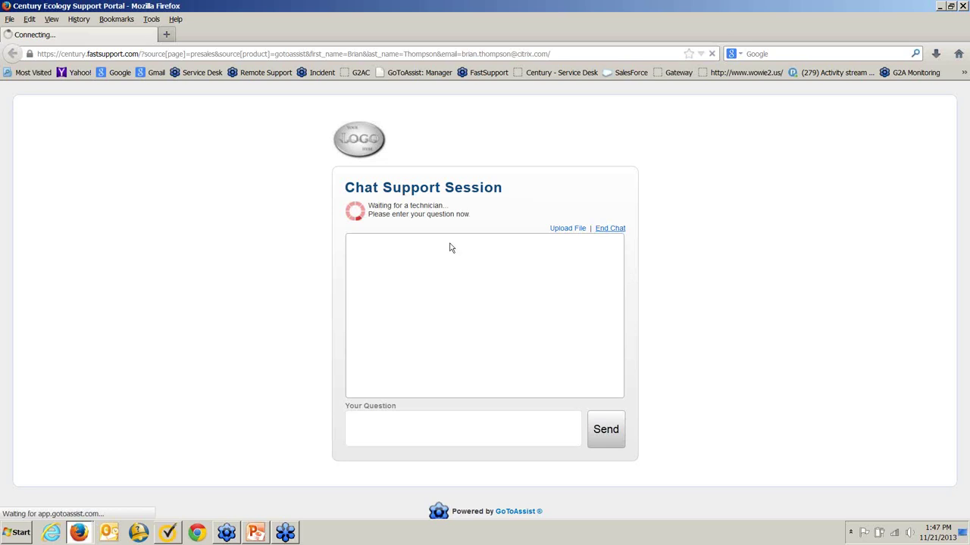
pyautogui.hotkey('alt', 'Tab')
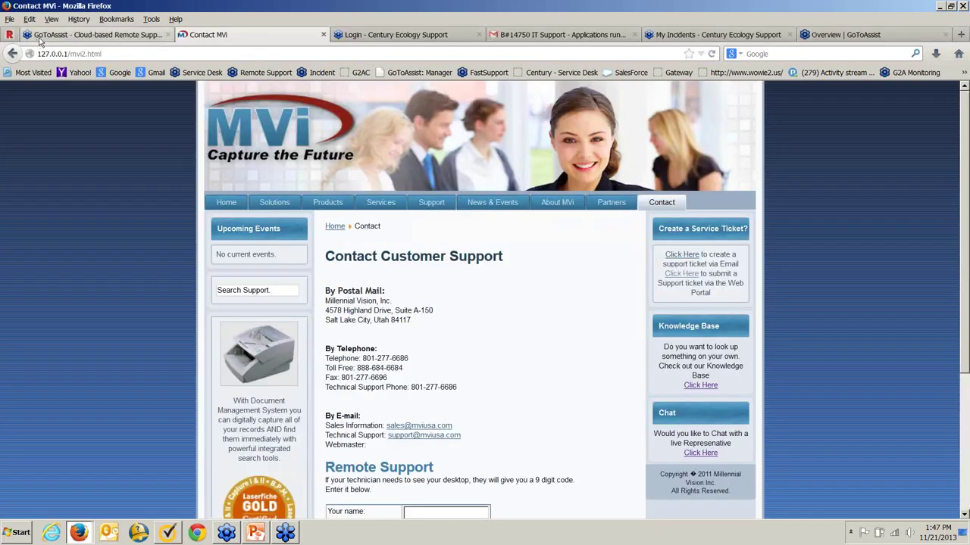
# Open the Remote Support module's Support Center and view the details of the newest chat request
pyautogui.click(39, 38)
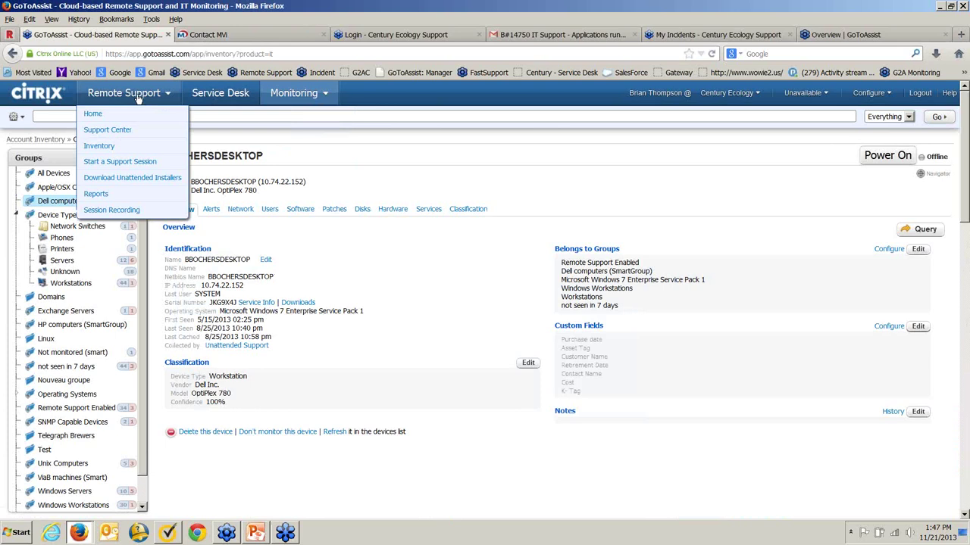
pyautogui.click(138, 97)
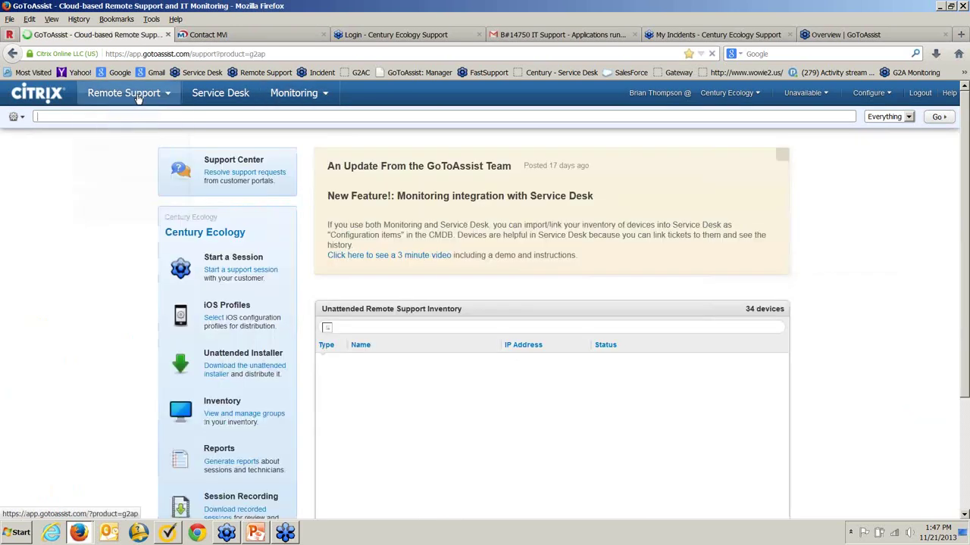
pyautogui.click(226, 175)
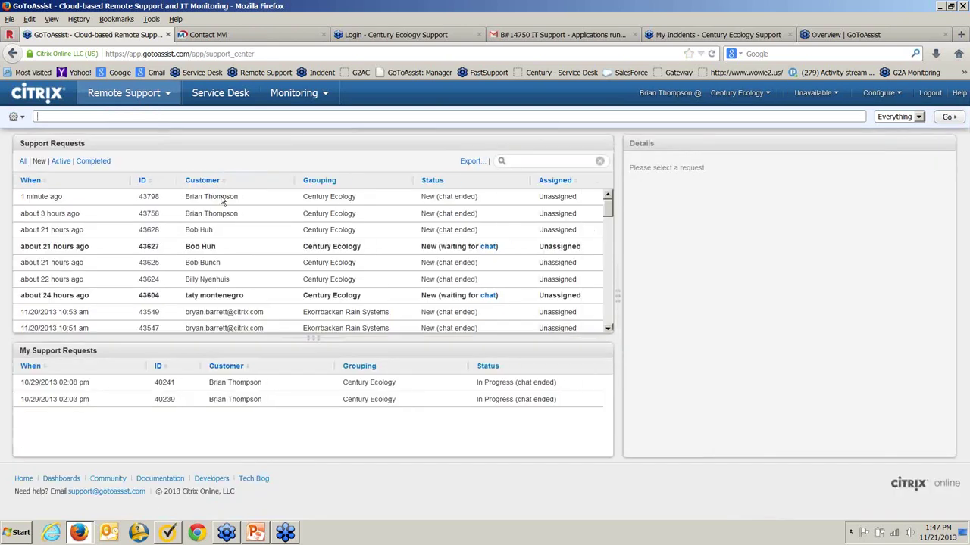
pyautogui.click(222, 198)
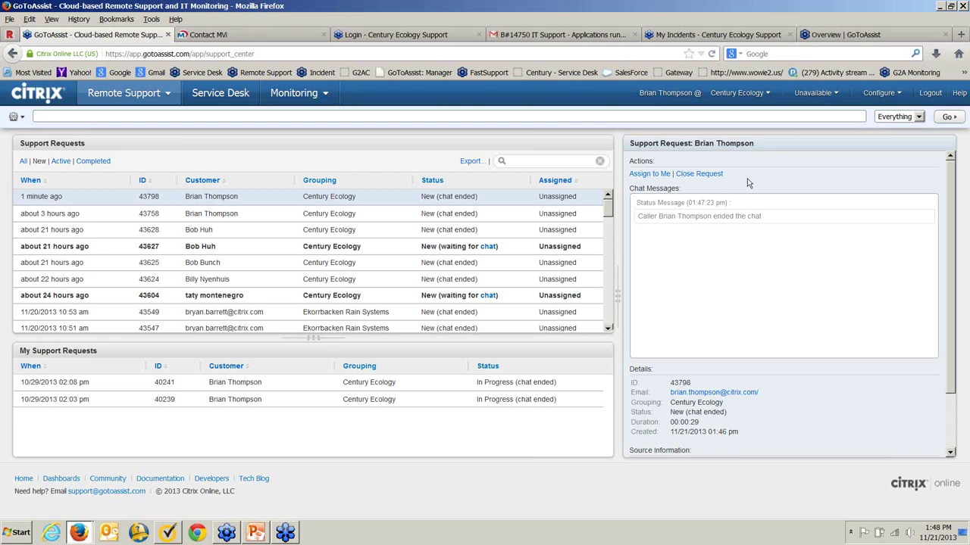
# Return to the Contact MVi page and look over its customer support options again
pyautogui.click(274, 36)
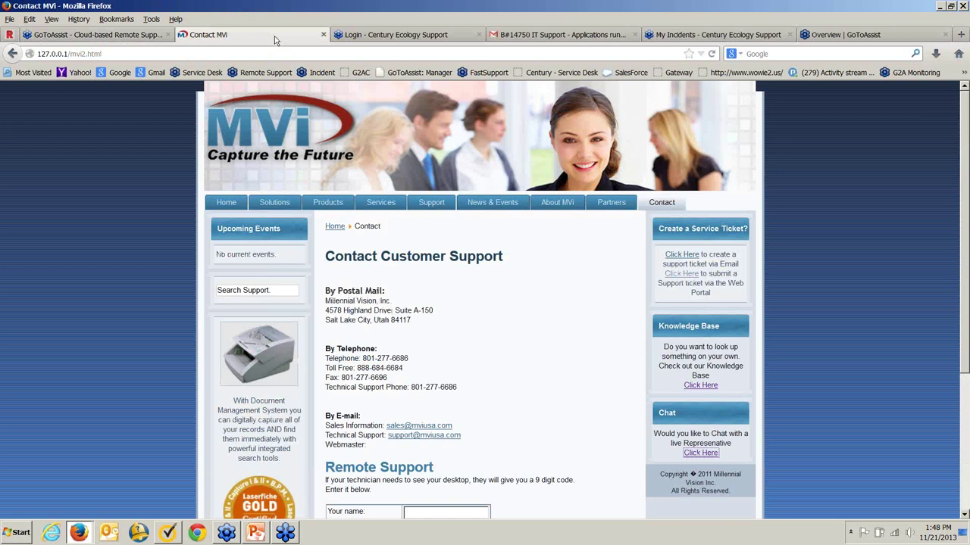
pyautogui.scroll(-4, 520, 315)
pyautogui.scroll(4, 520, 315)
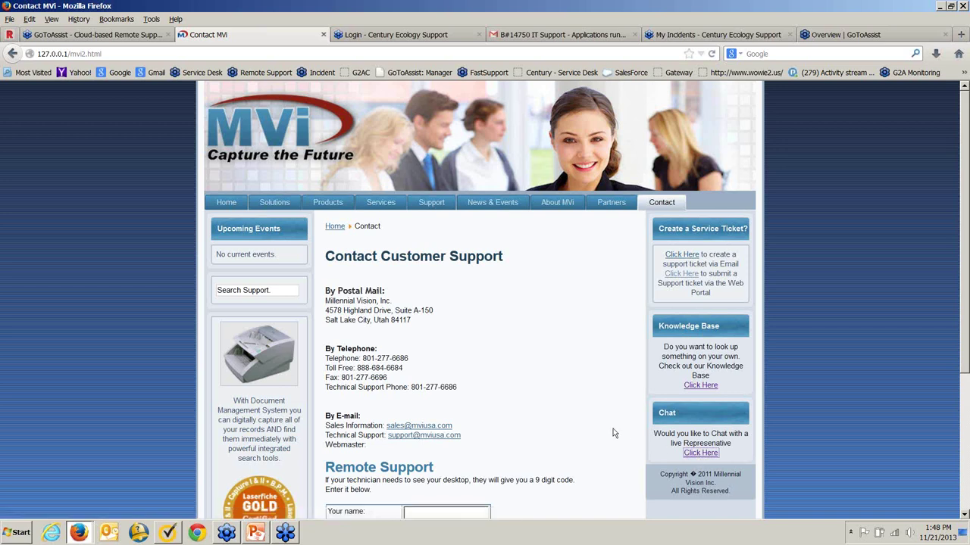
# Look over the remote support connection form and the session booking option on the Contact MVi page
pyautogui.scroll(-4, 613, 432)
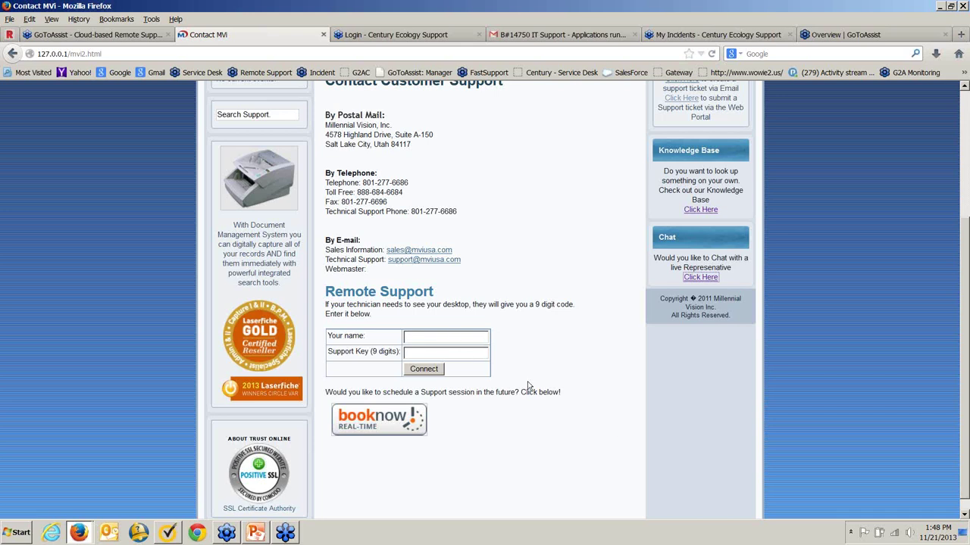
pyautogui.scroll(5, 528, 386)
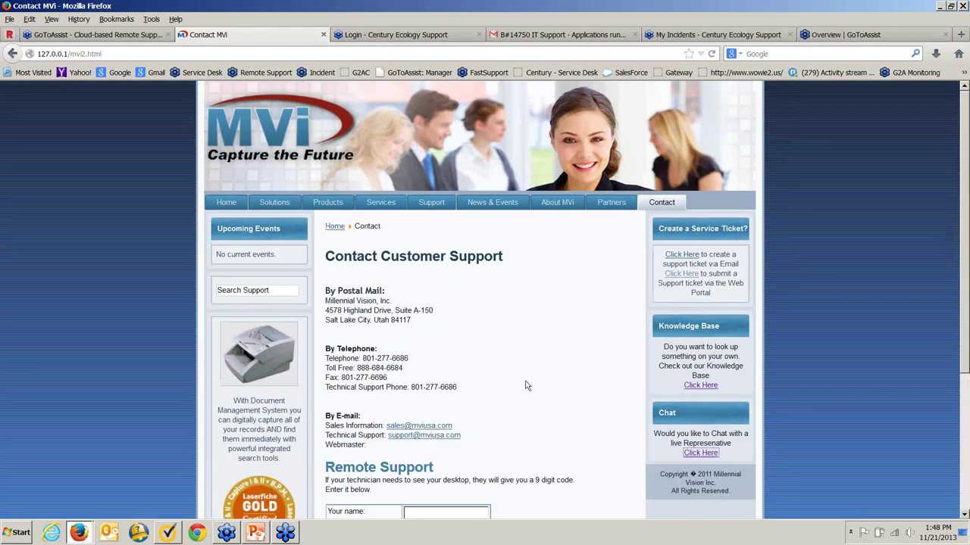
# Switch to GoToAssist, go to the Service Desk module and create a new IT Support incident
pyautogui.click(96, 35)
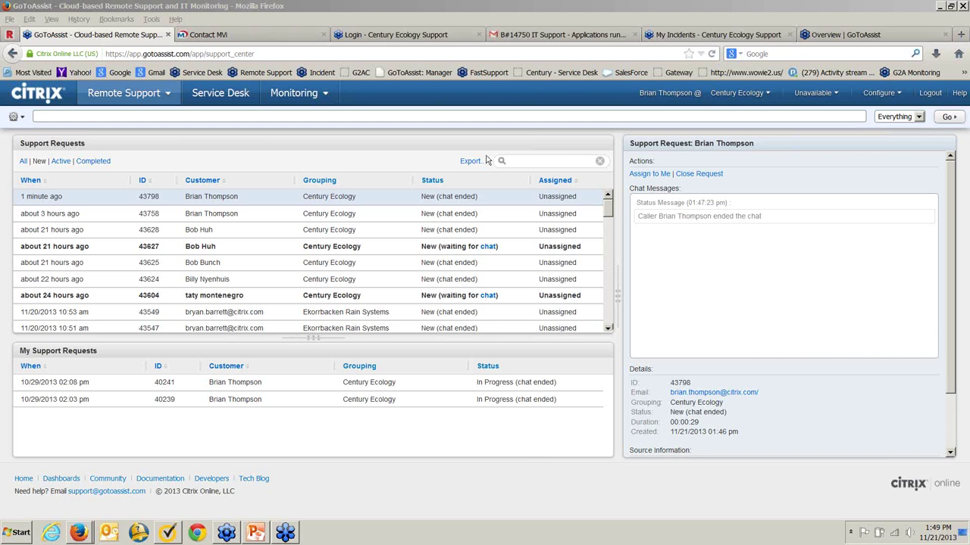
pyautogui.click(170, 92)
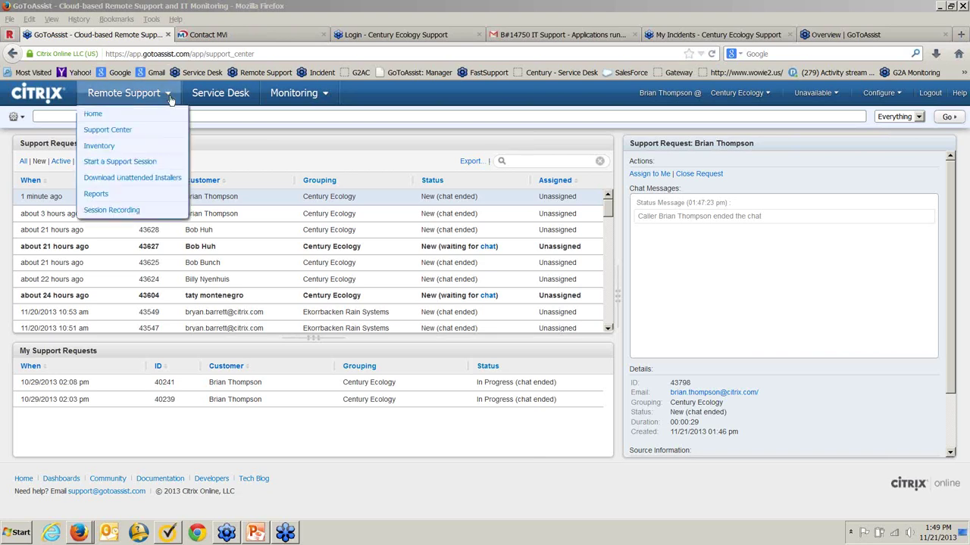
pyautogui.click(210, 95)
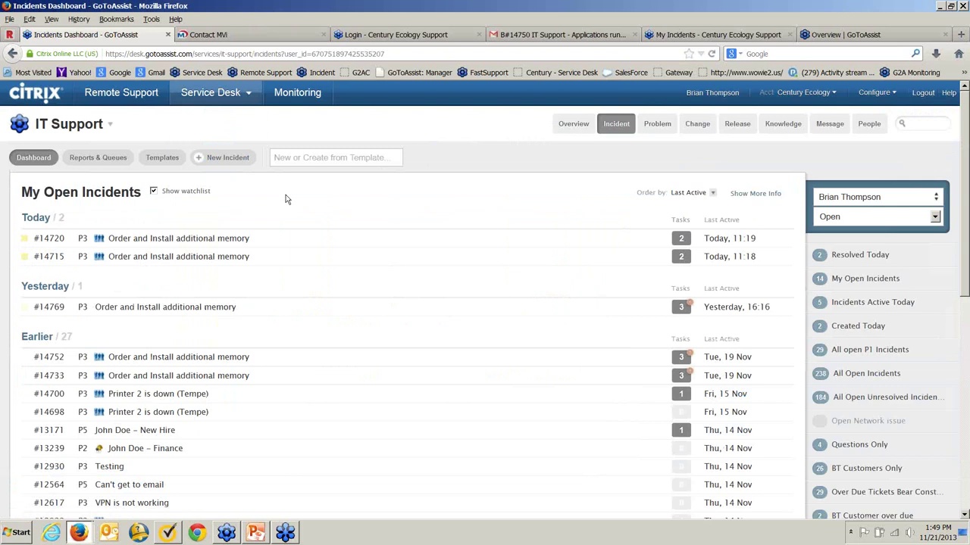
pyautogui.click(218, 159)
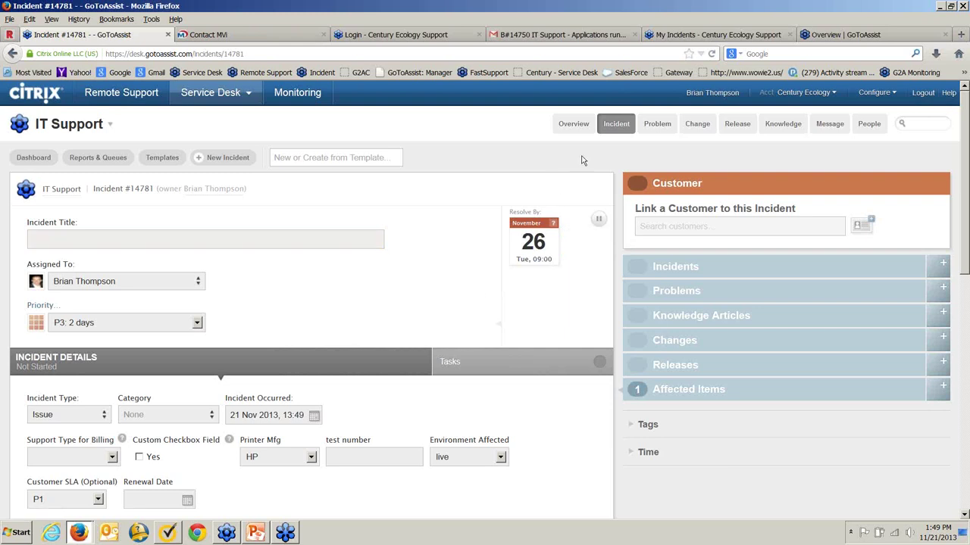
# Log 1.5 hours of time on the new incident with the comment "#email" and save the entry
pyautogui.scroll(-4, 355, 301)
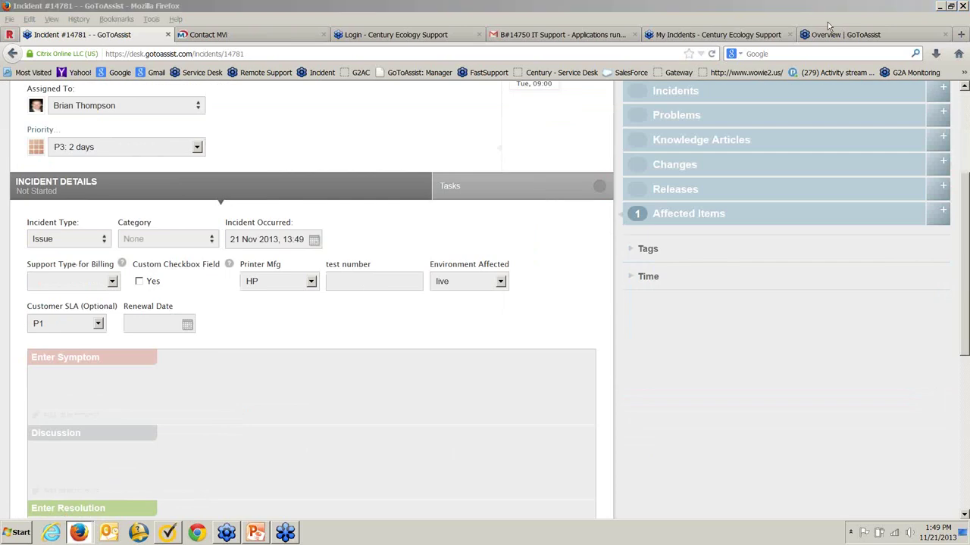
pyautogui.click(648, 276)
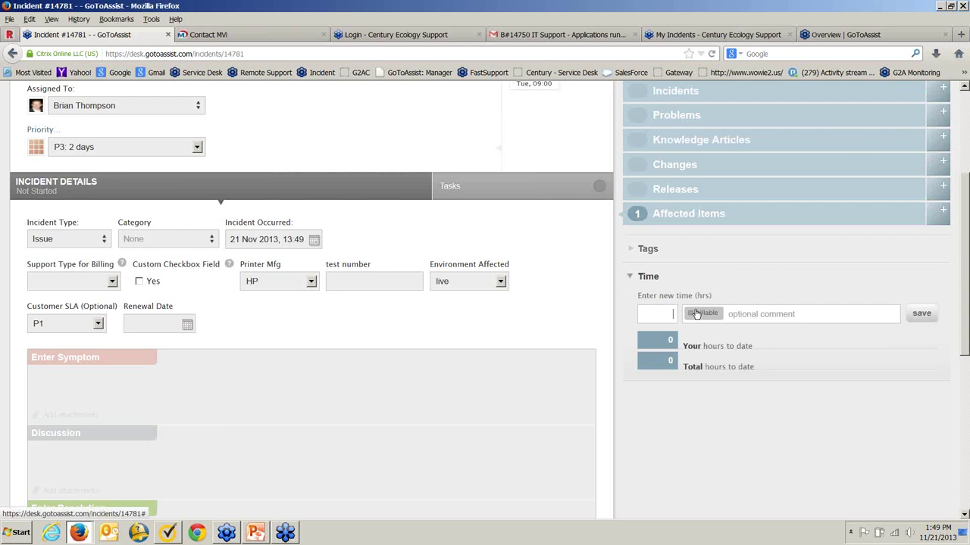
pyautogui.write('1.5')
pyautogui.press('Tab')
pyautogui.write('#email')
pyautogui.click(917, 313)
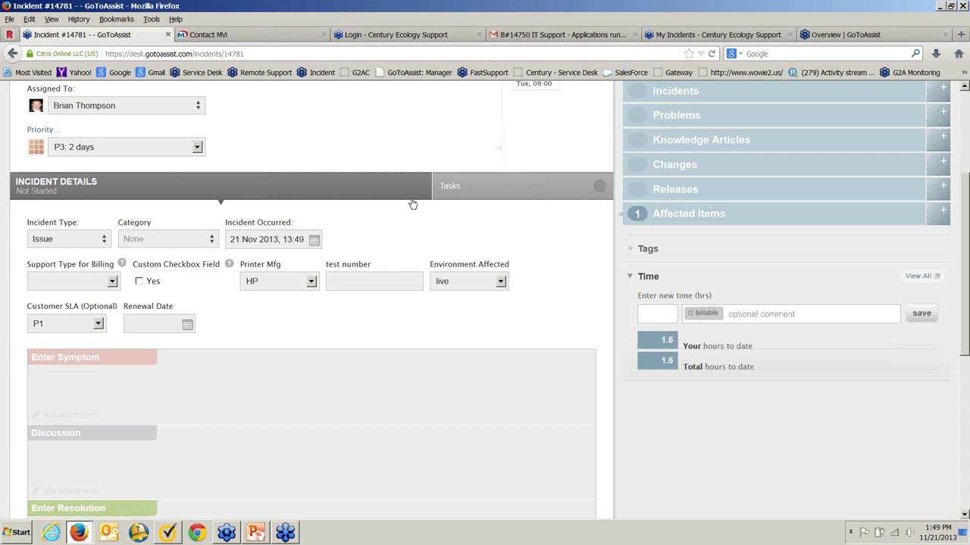
pyautogui.scroll(5, 510, 289)
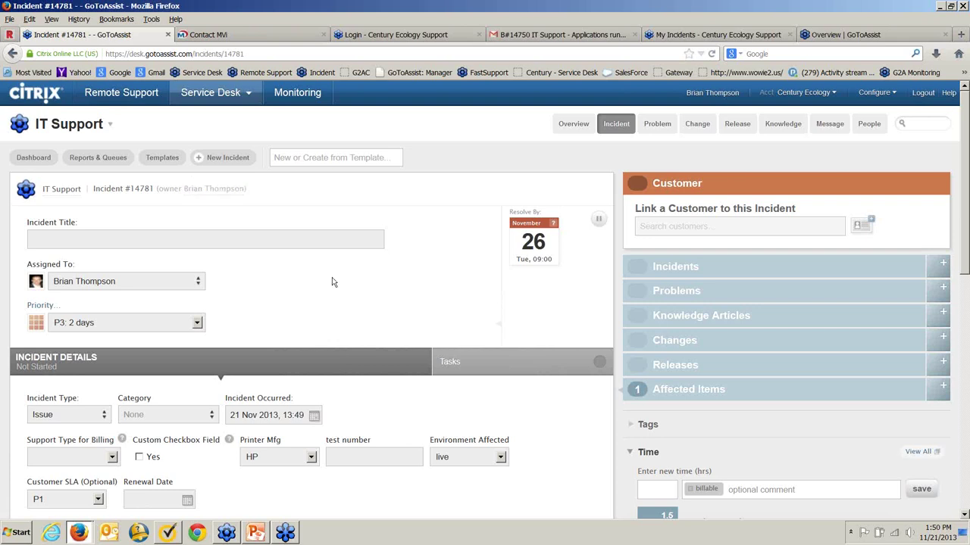
pyautogui.scroll(-2, 332, 282)
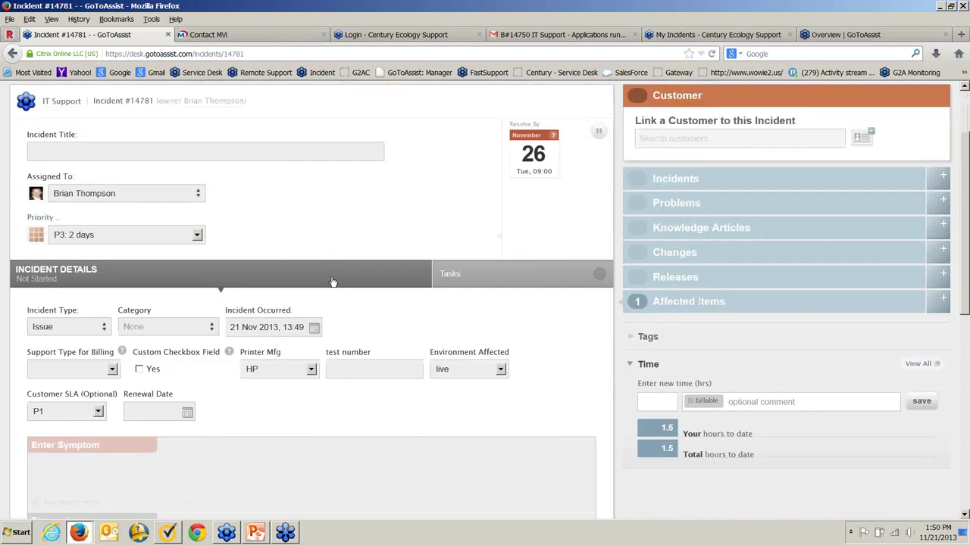
pyautogui.scroll(2, 332, 282)
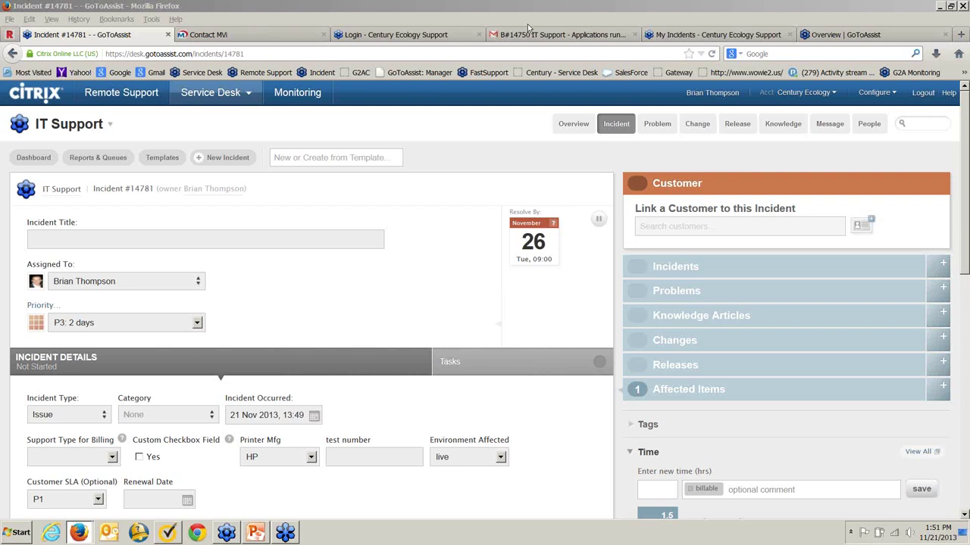
# Open the Century Ecology Support portal's Knowledge Base and limit it to the BT_worx service
pyautogui.click(451, 36)
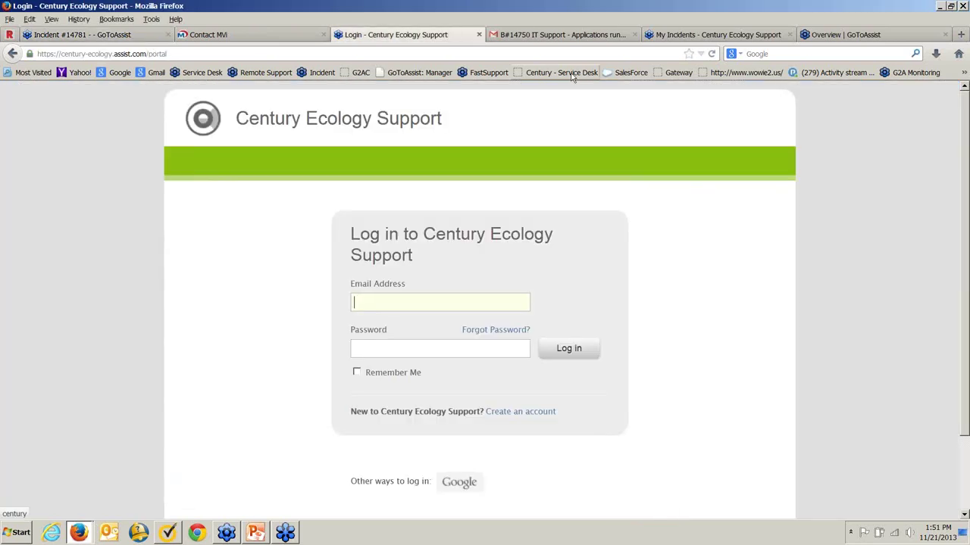
pyautogui.click(570, 74)
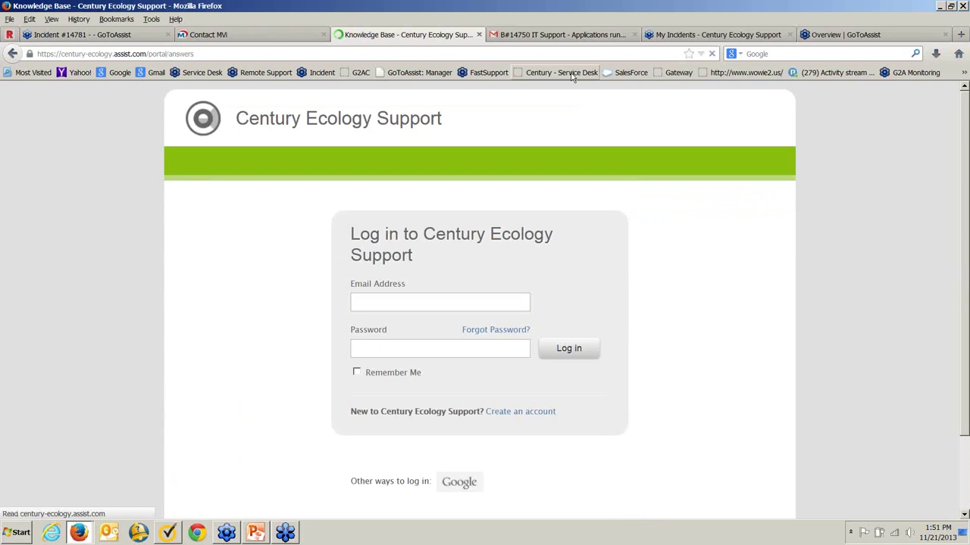
pyautogui.click(466, 211)
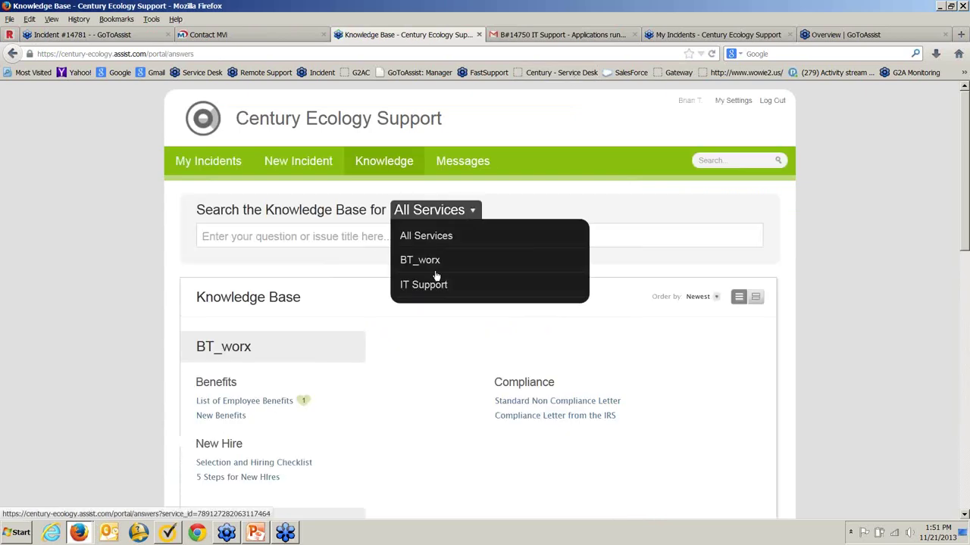
pyautogui.click(419, 261)
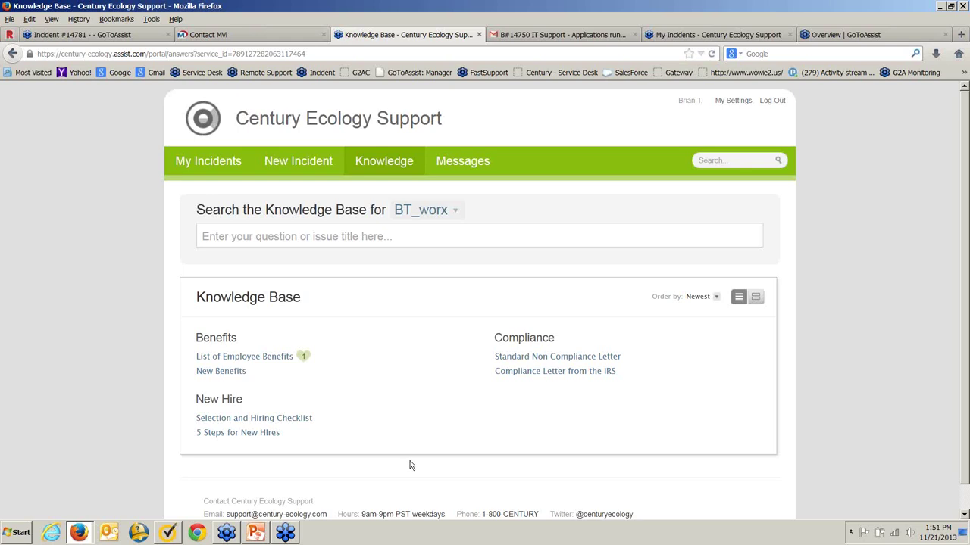
# Open the portal's new incident form for BT_worx and view the request category choices
pyautogui.click(306, 166)
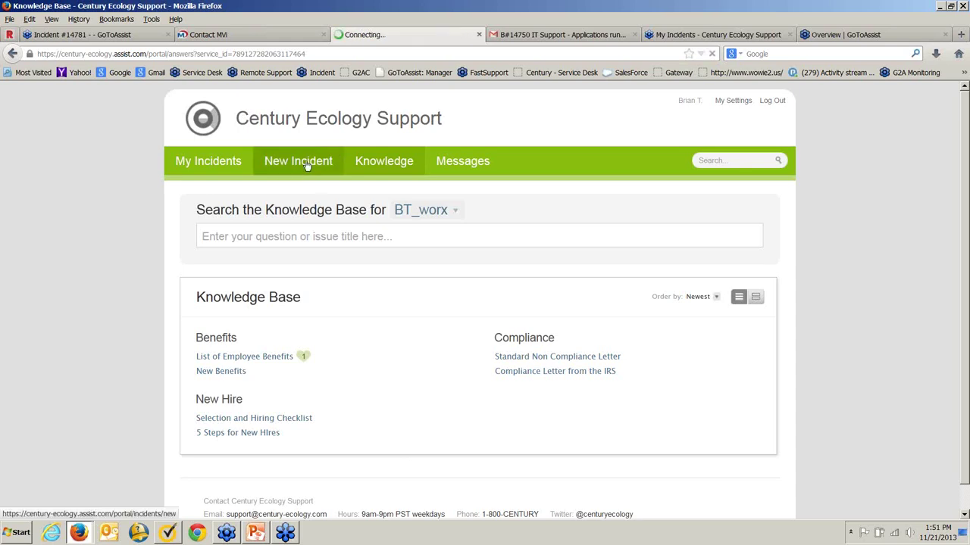
pyautogui.click(253, 312)
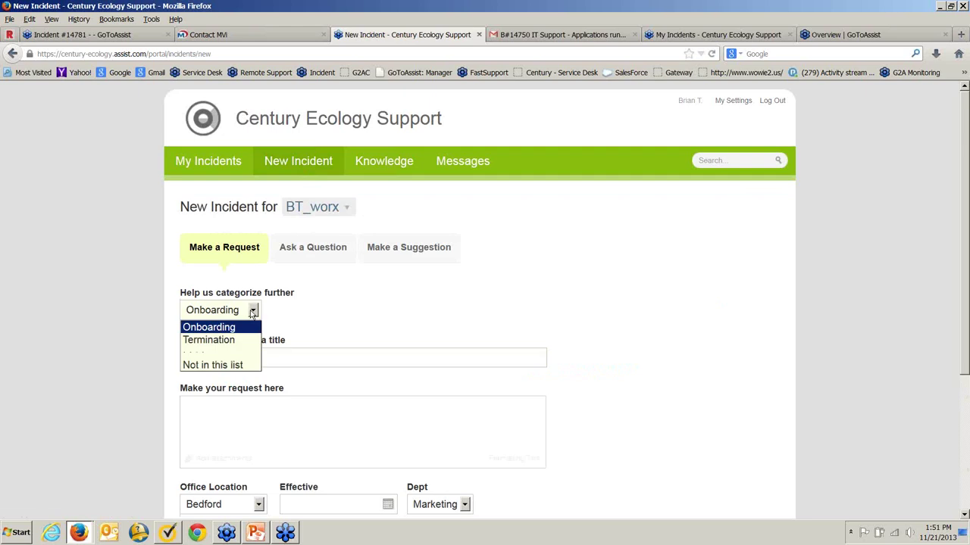
pyautogui.click(319, 311)
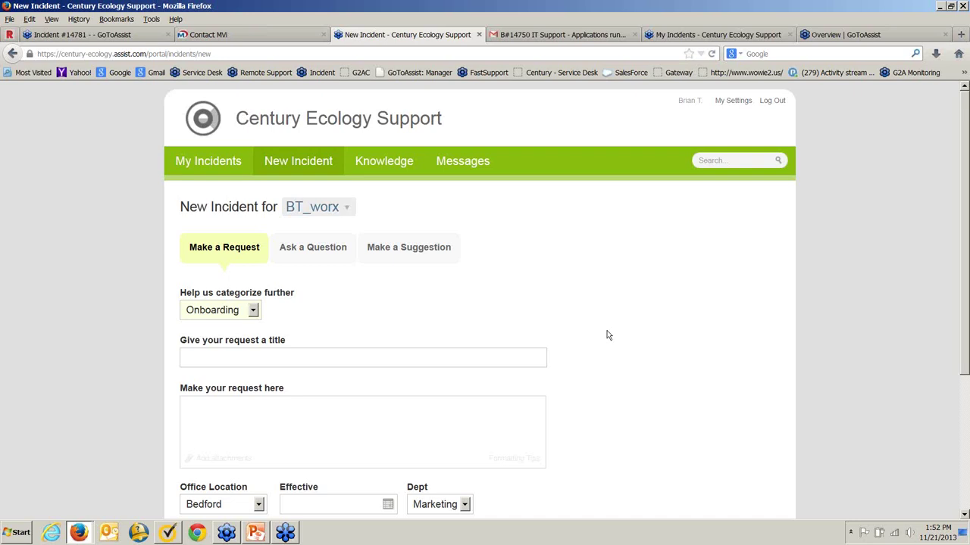
pyautogui.click(285, 165)
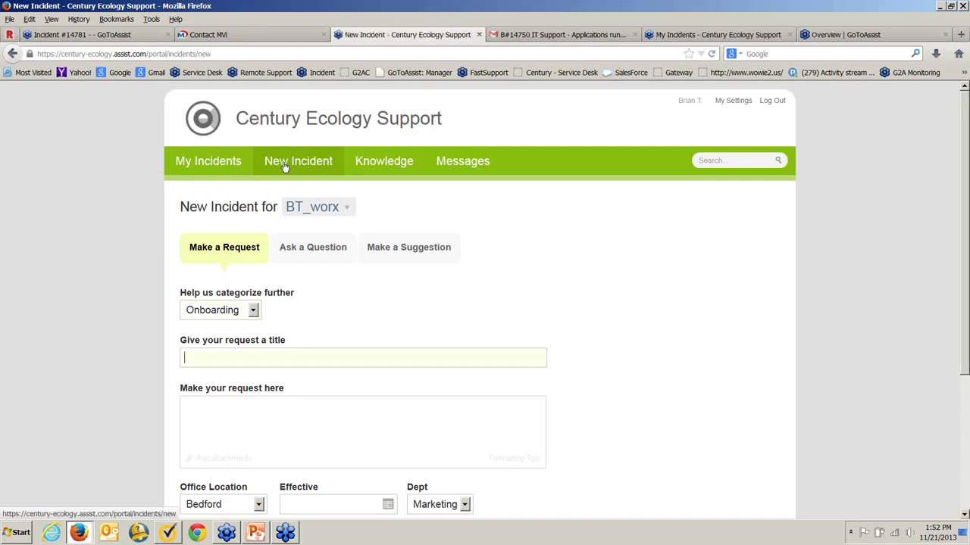
pyautogui.click(252, 310)
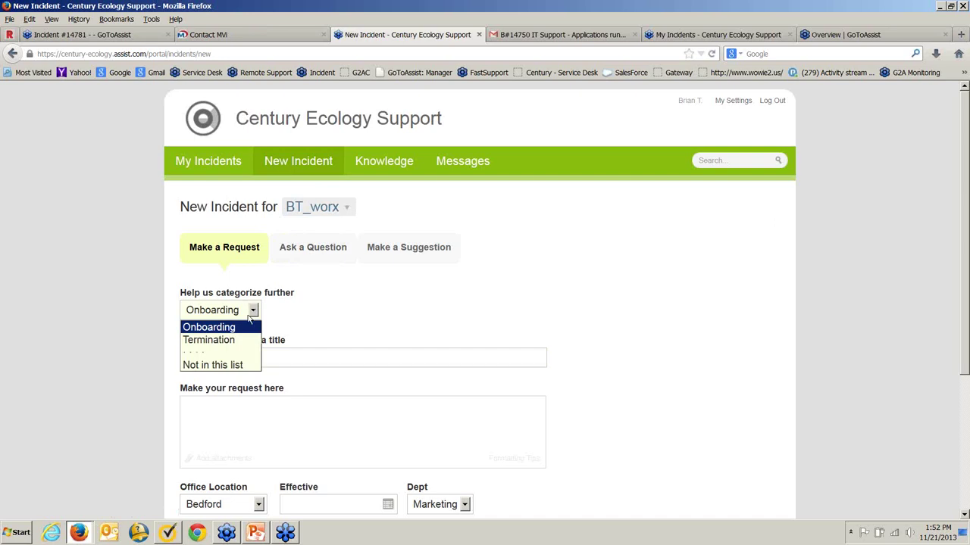
# Switch the new incident form's service to IT Support
pyautogui.click(319, 209)
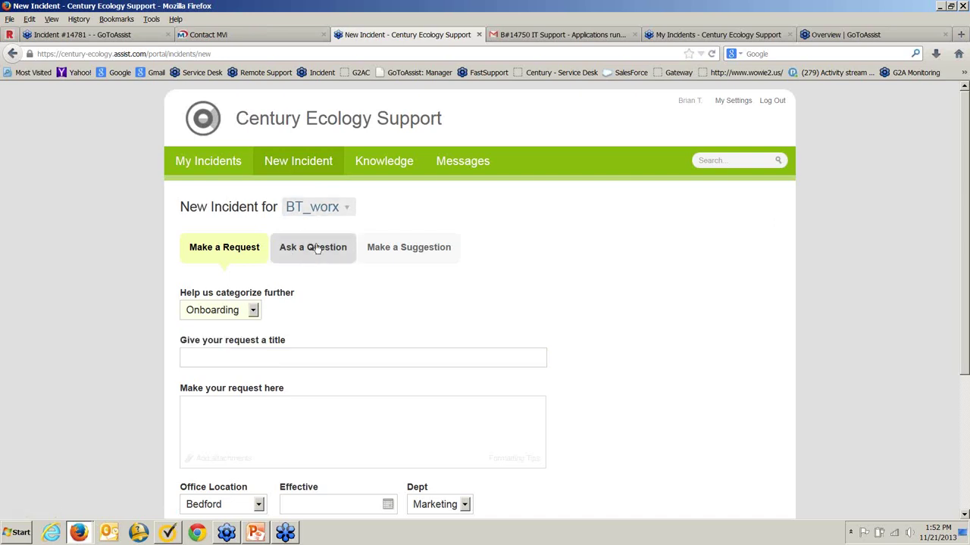
pyautogui.click(347, 210)
pyautogui.click(326, 255)
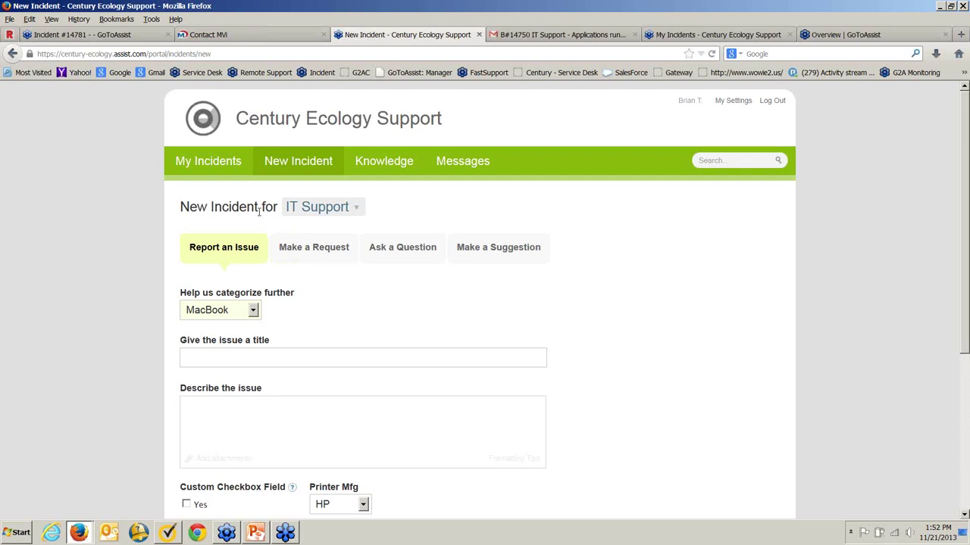
# Return to GoToAssist and open the Remote Support module's home page
pyautogui.click(104, 35)
pyautogui.click(106, 92)
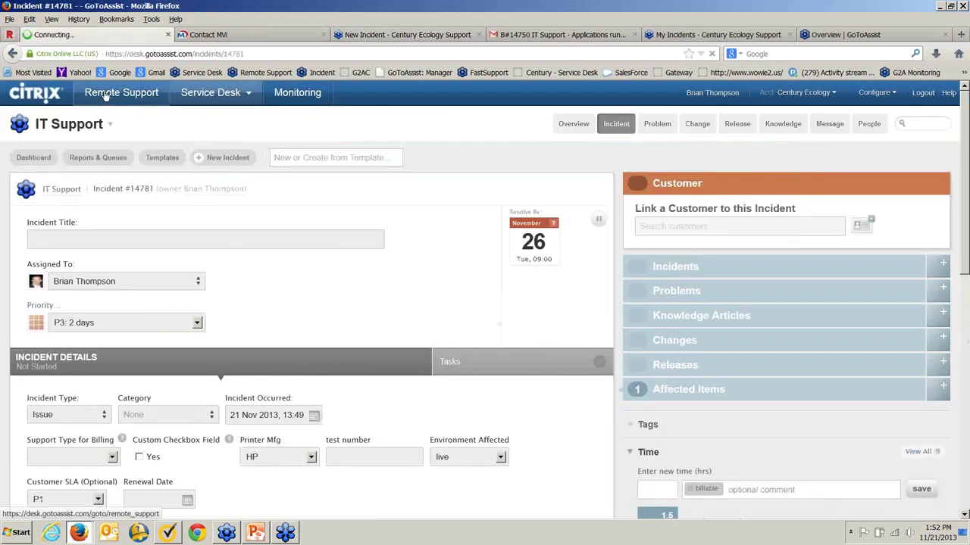
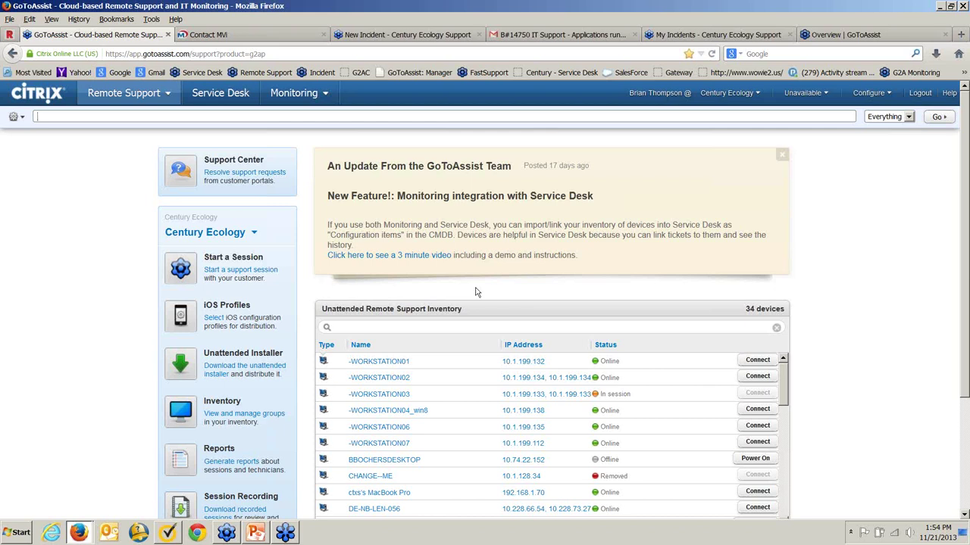
# In the GoToAssist session window, share the technician's screen with the workstation, then resume viewing the remote desktop
pyautogui.click(226, 534)
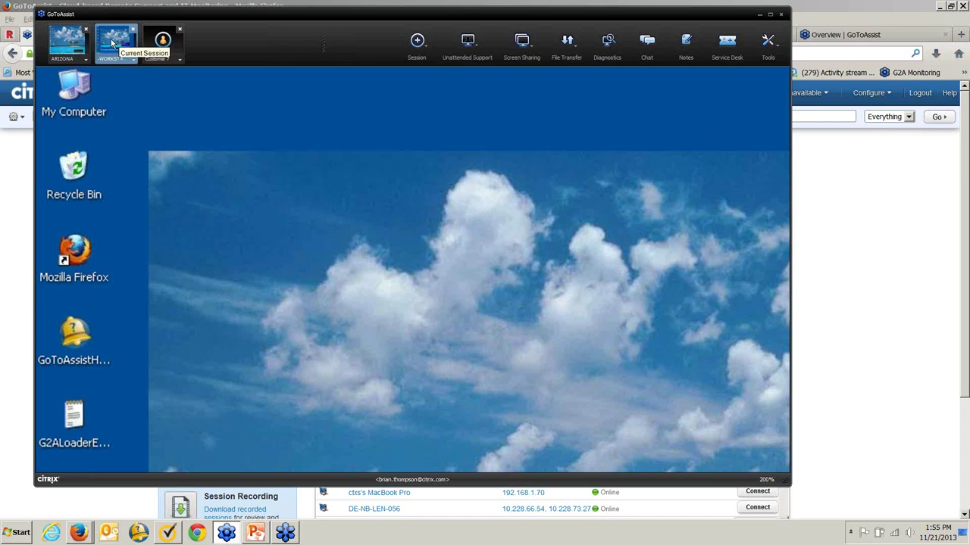
pyautogui.click(527, 49)
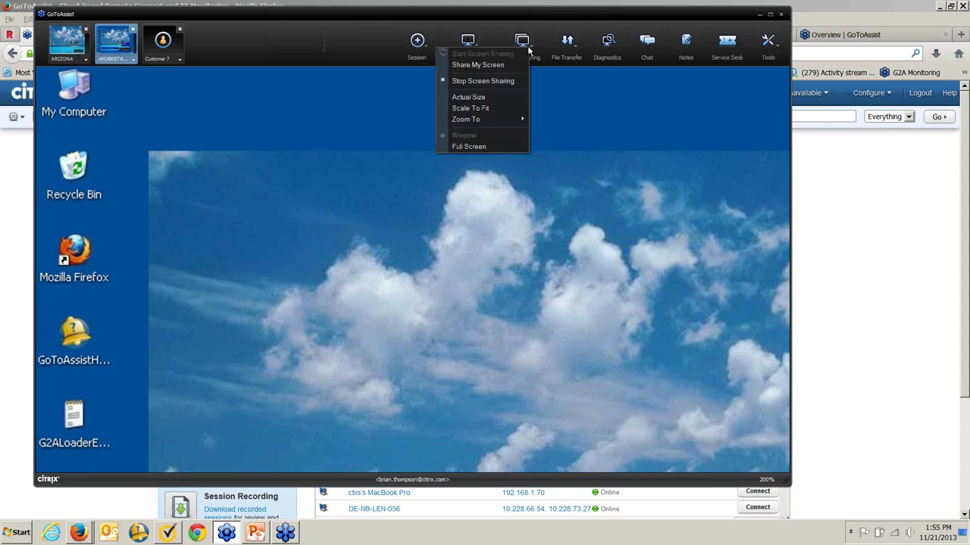
pyautogui.click(491, 63)
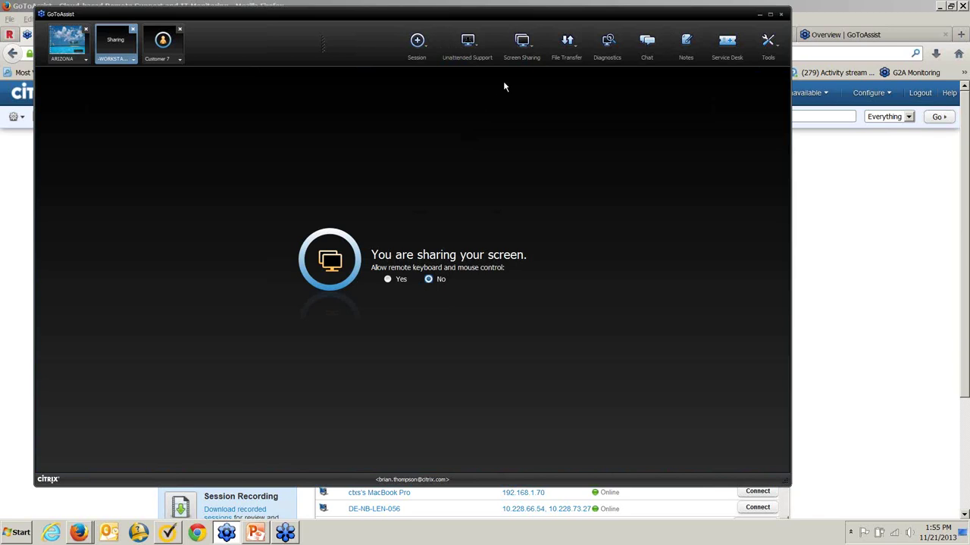
pyautogui.click(523, 44)
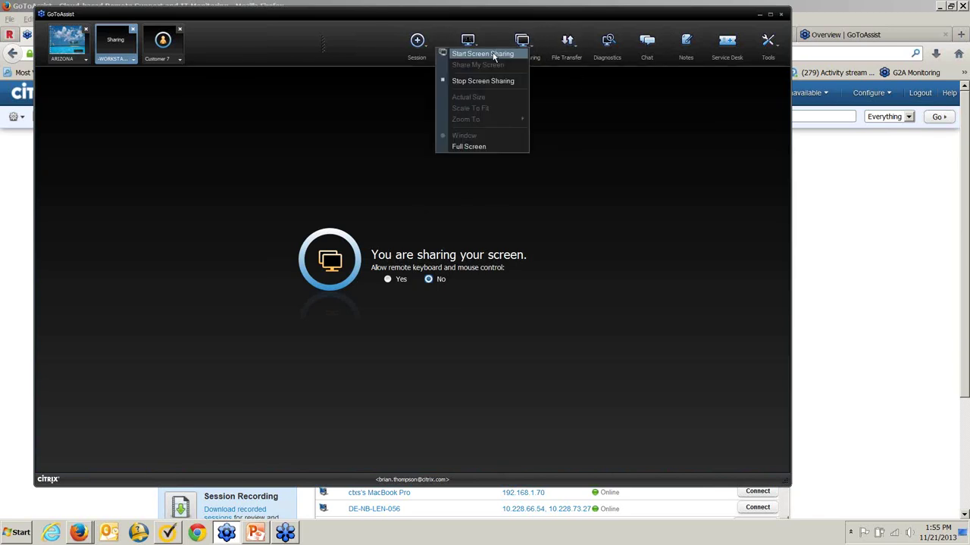
pyautogui.click(494, 55)
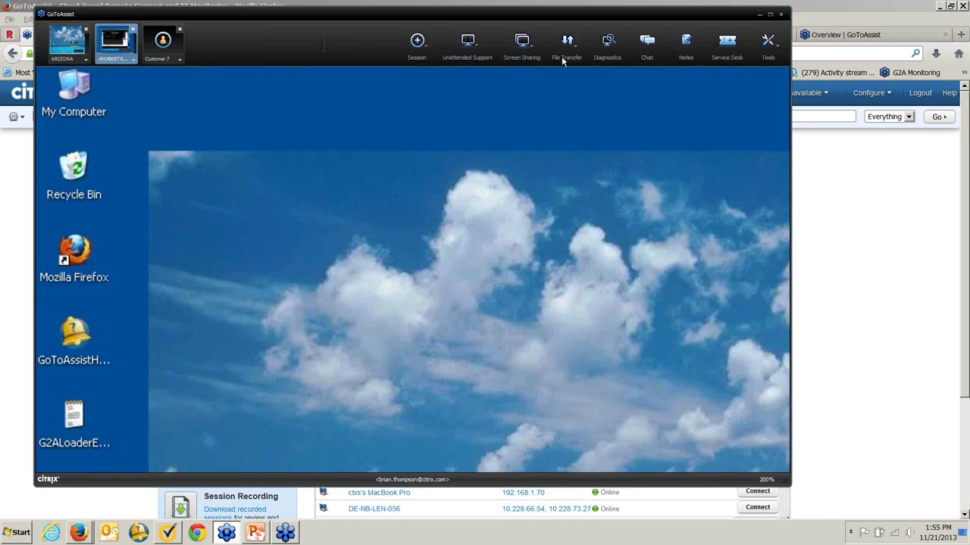
# Set the zoom of the remote workstation's screen to 100%
pyautogui.click(530, 44)
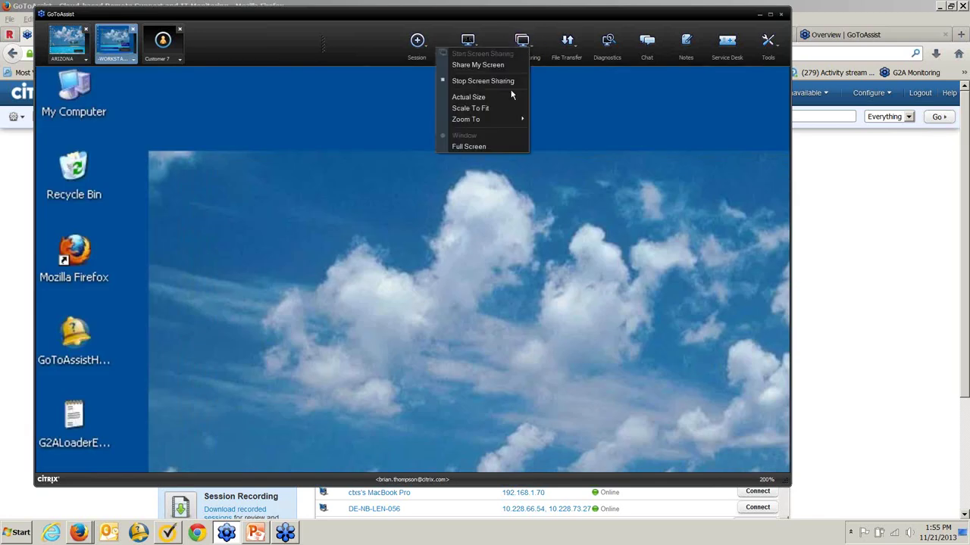
pyautogui.moveTo(508, 121)
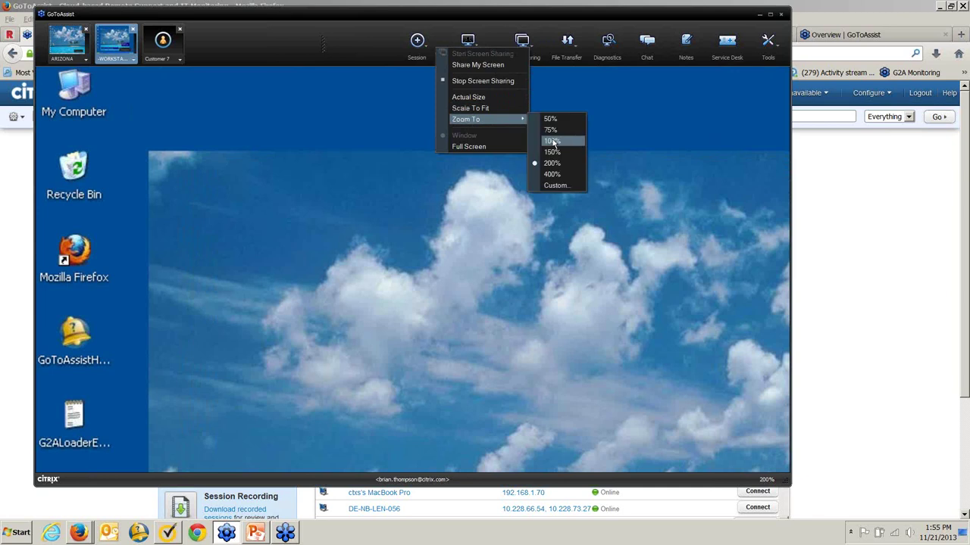
pyautogui.click(553, 142)
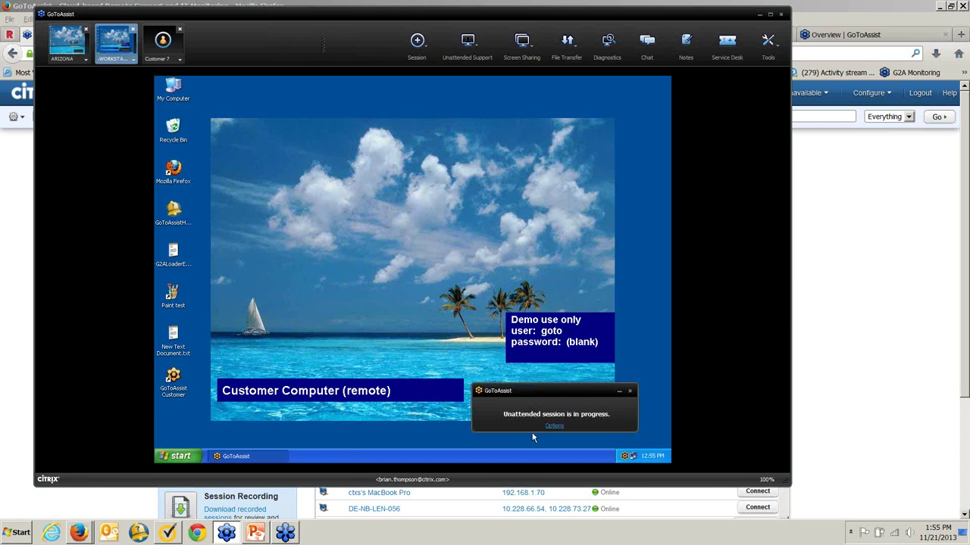
# Show the customer-side session options on the remote desktop, then minimize that session window
pyautogui.click(555, 427)
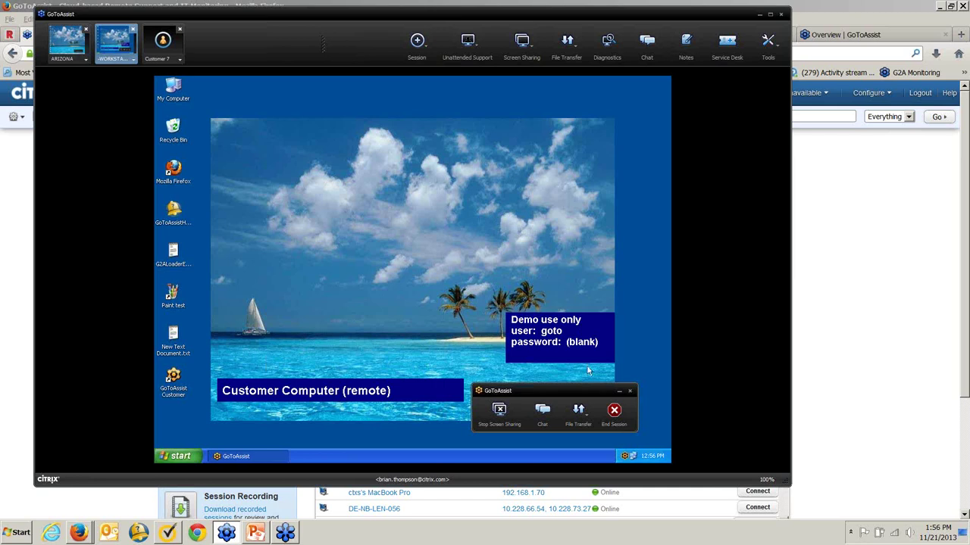
pyautogui.click(618, 392)
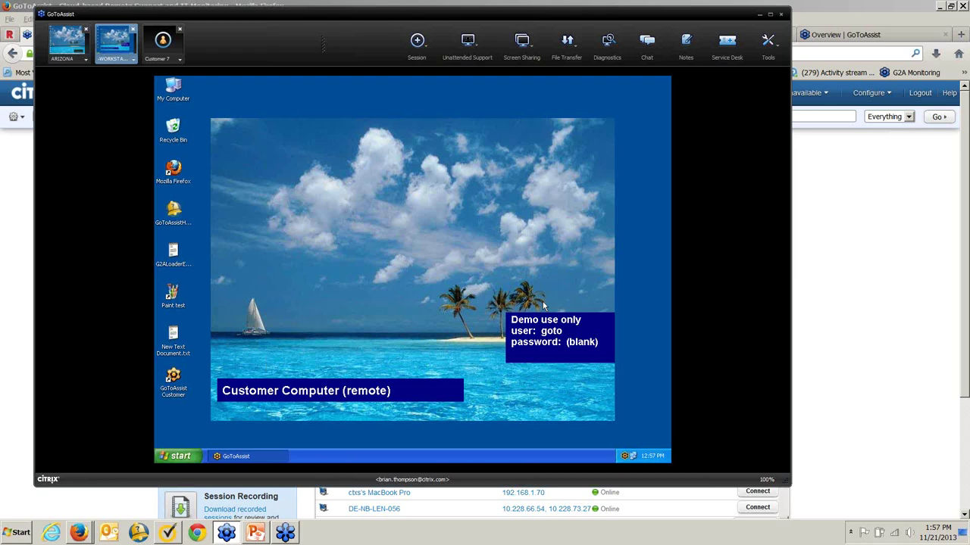
# Return to the Service Desk's IT Support incidents dashboard and view the options offered for problems, changes and releases
pyautogui.click(798, 165)
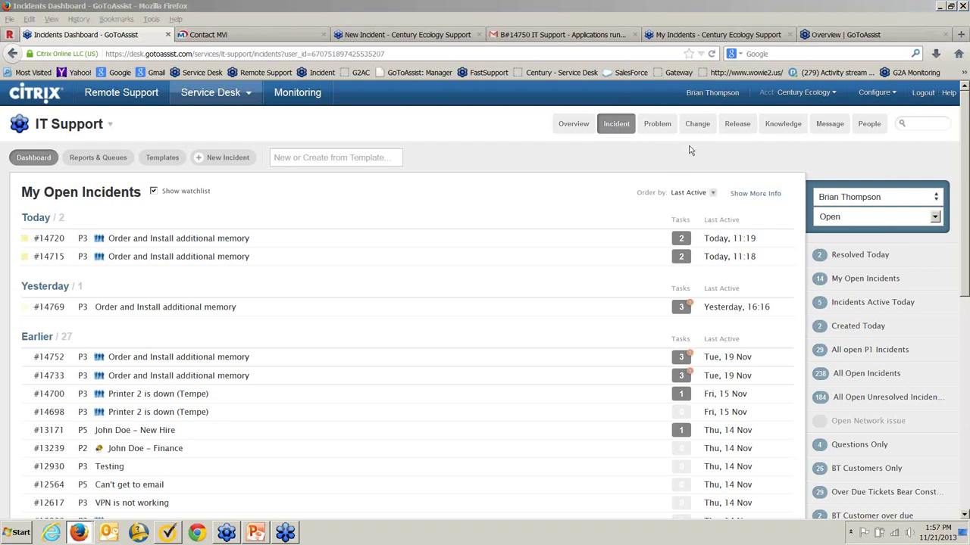
pyautogui.moveTo(663, 136)
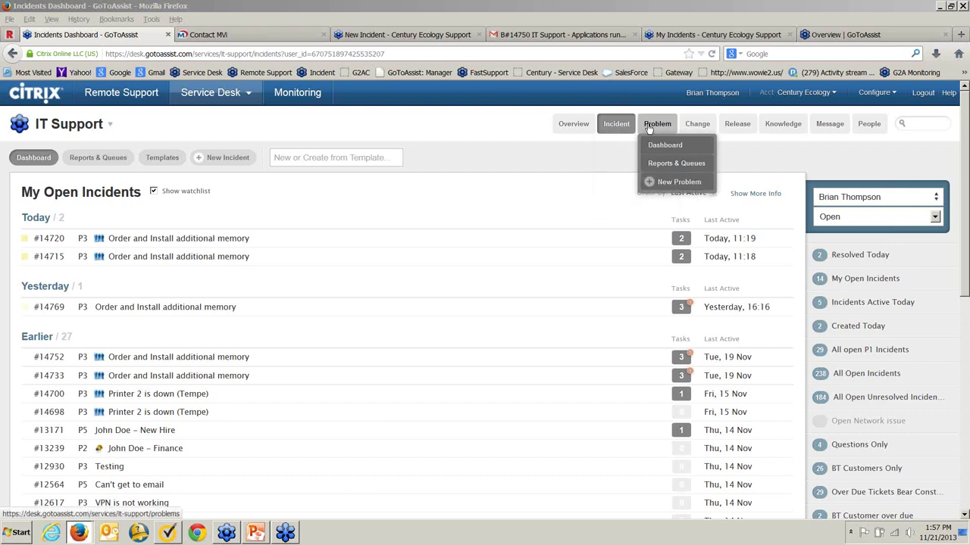
pyautogui.moveTo(689, 125)
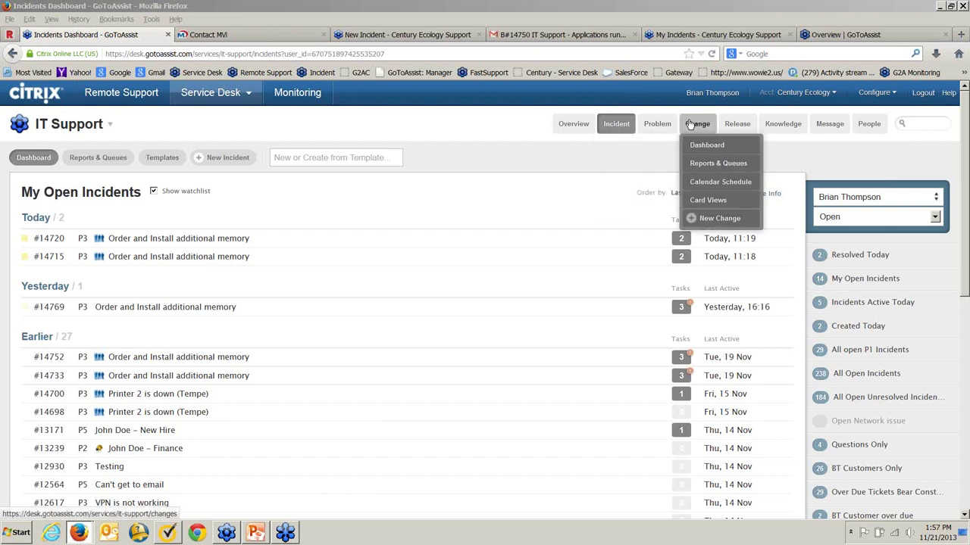
pyautogui.moveTo(731, 129)
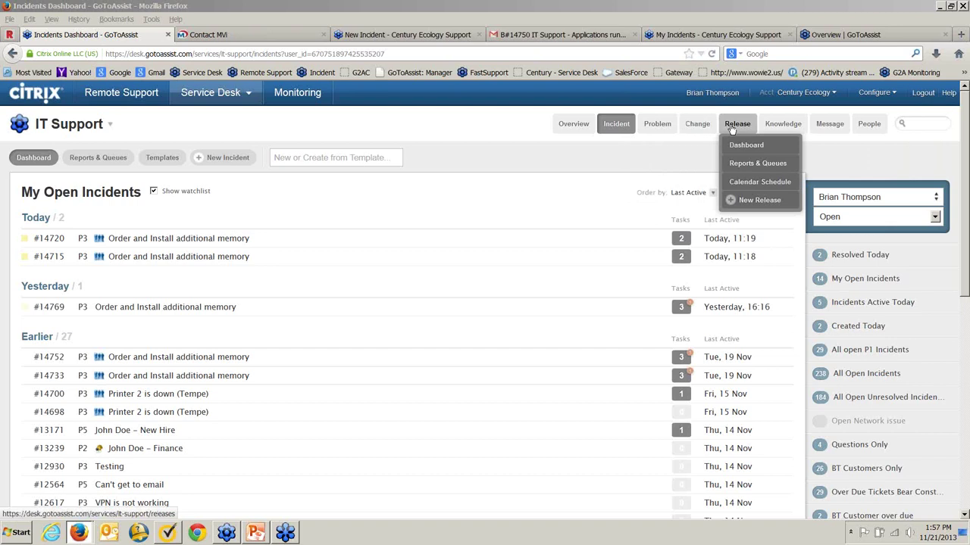